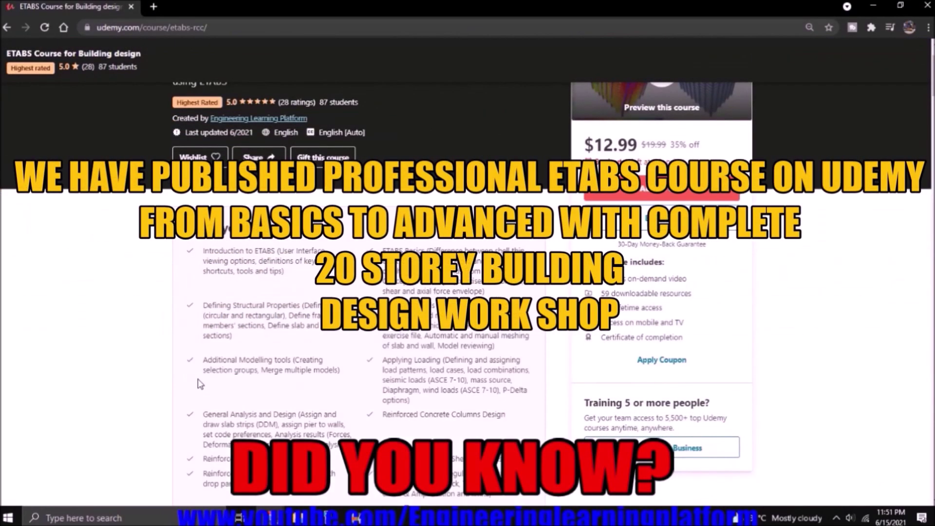
- Scroll through the HSS20X.500 steel design check, then activate the X-Z elevation and pan the 3-D view
scroll(202, 376, down, 5)
scroll(358, 292, down, 6)
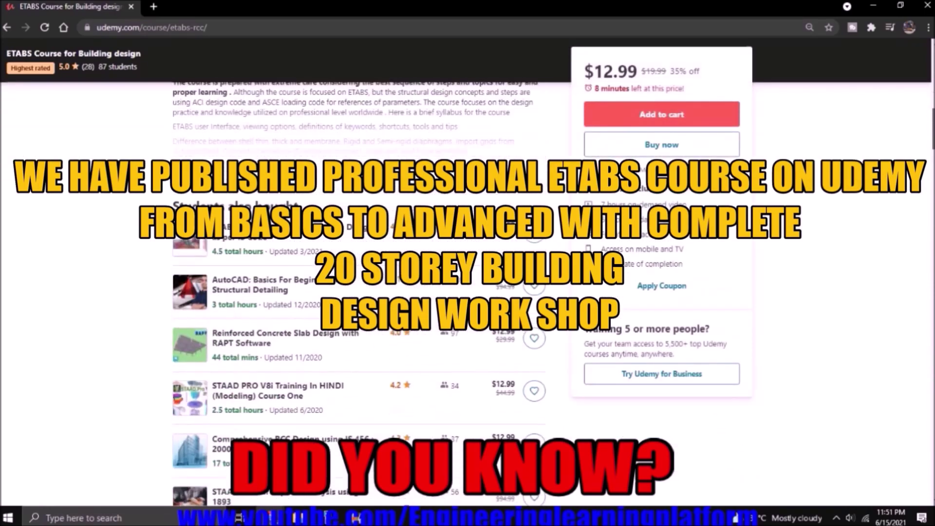
scroll(358, 293, up, 14)
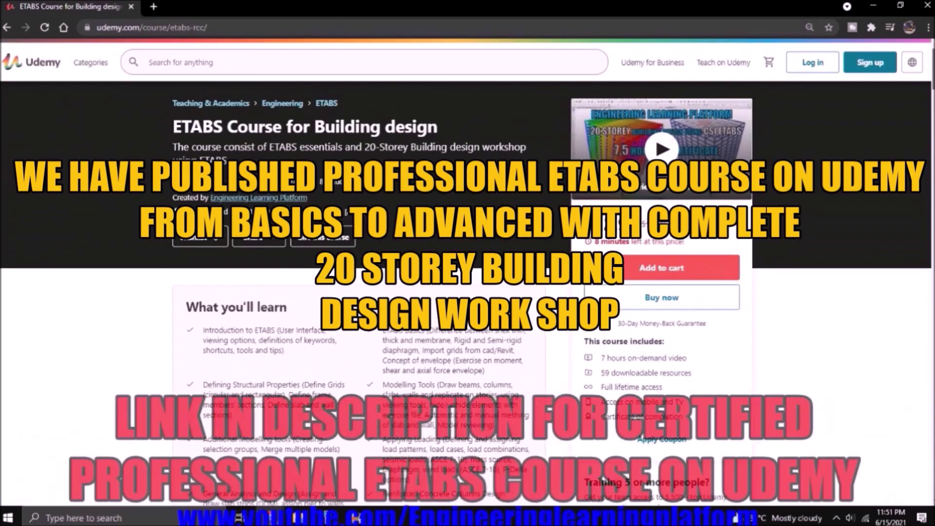
scroll(467, 292, down, 3)
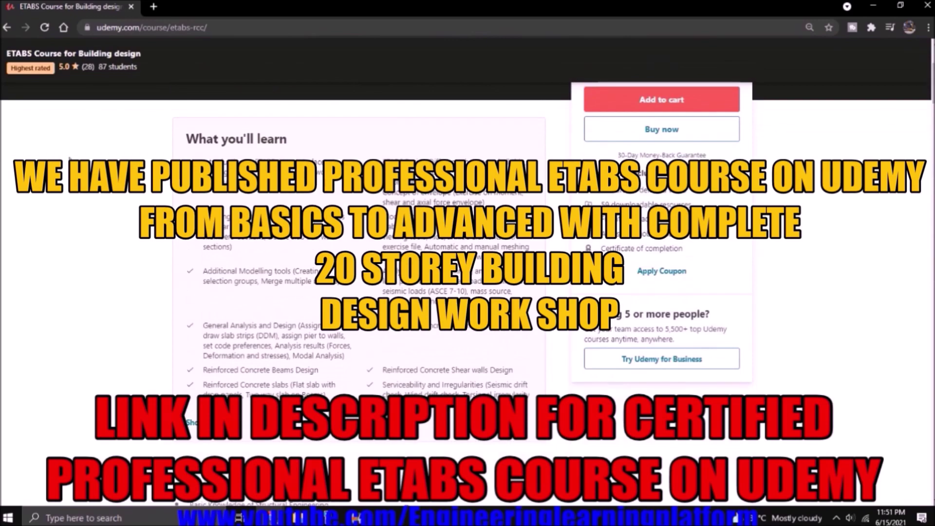
scroll(476, 283, down, 7)
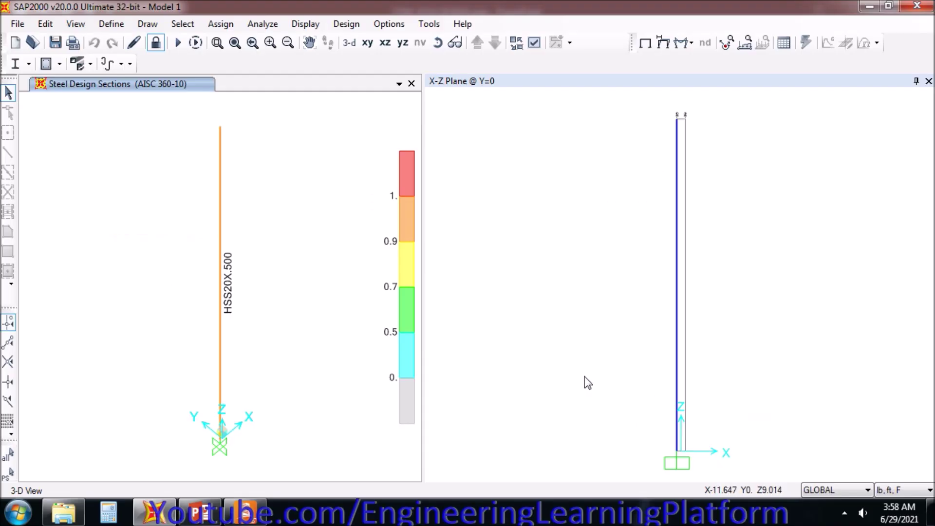
click(585, 376)
drag(299, 354, 291, 347)
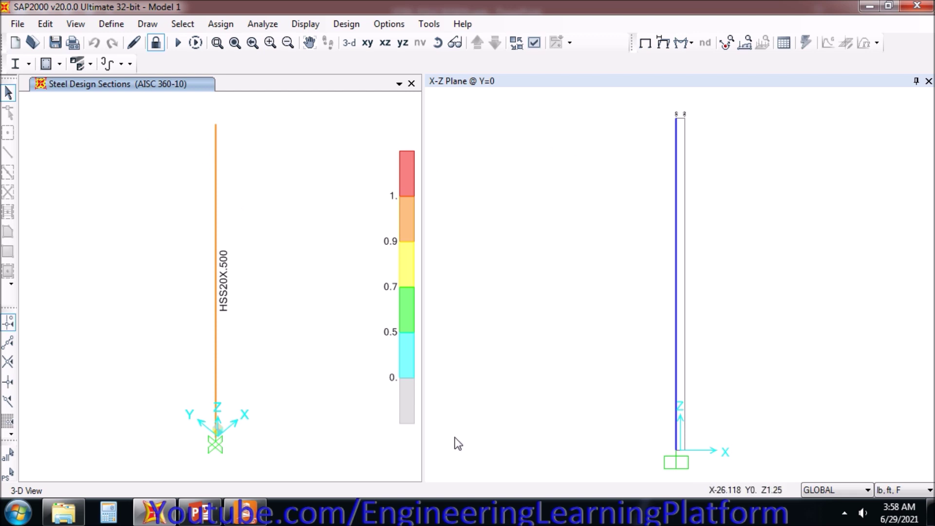
- Start a new joint in RAM Connection with the CB column base joint type
click(246, 511)
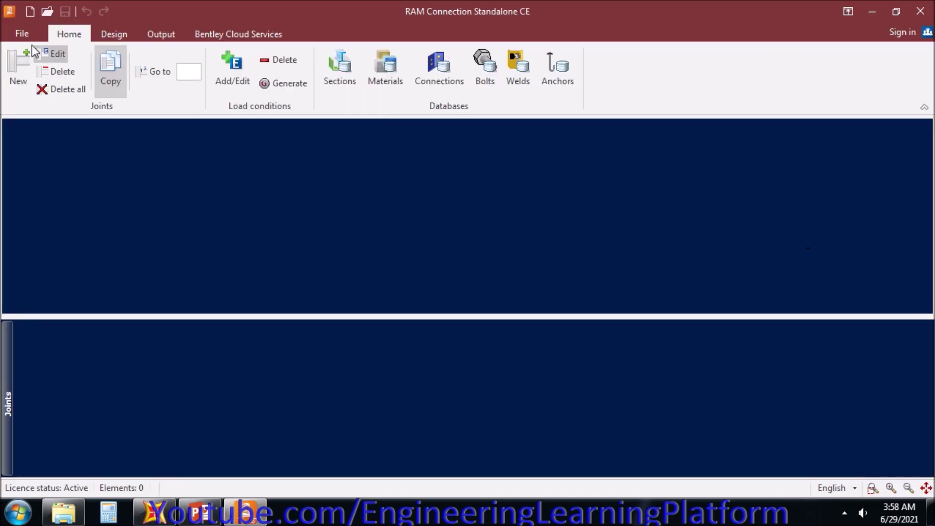
click(10, 67)
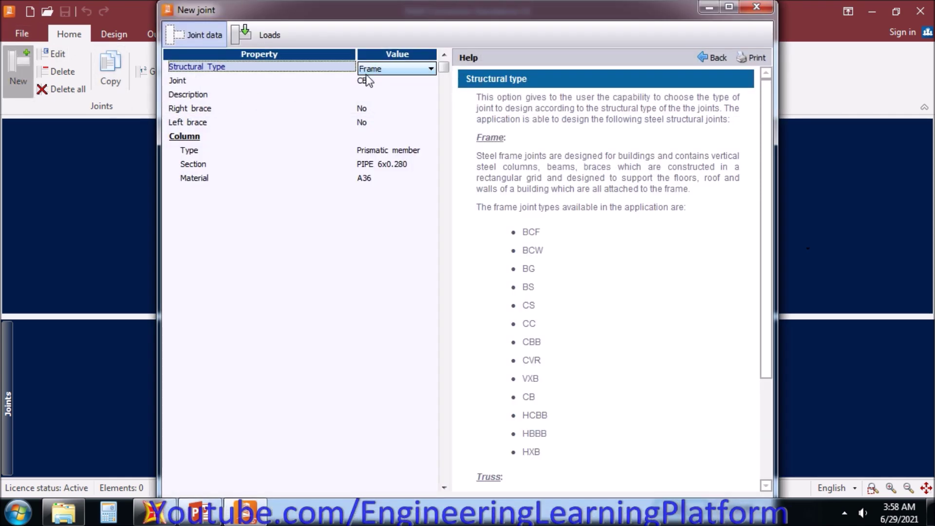
click(383, 83)
click(384, 84)
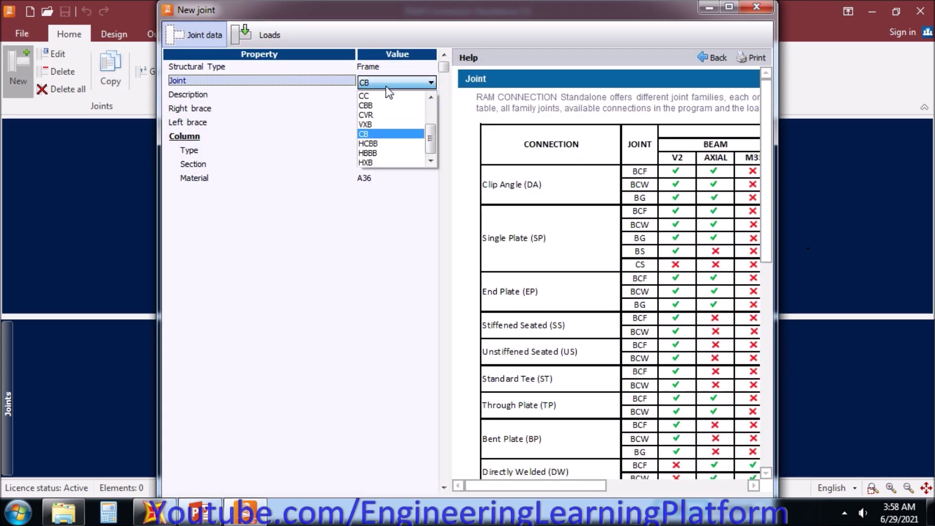
click(371, 135)
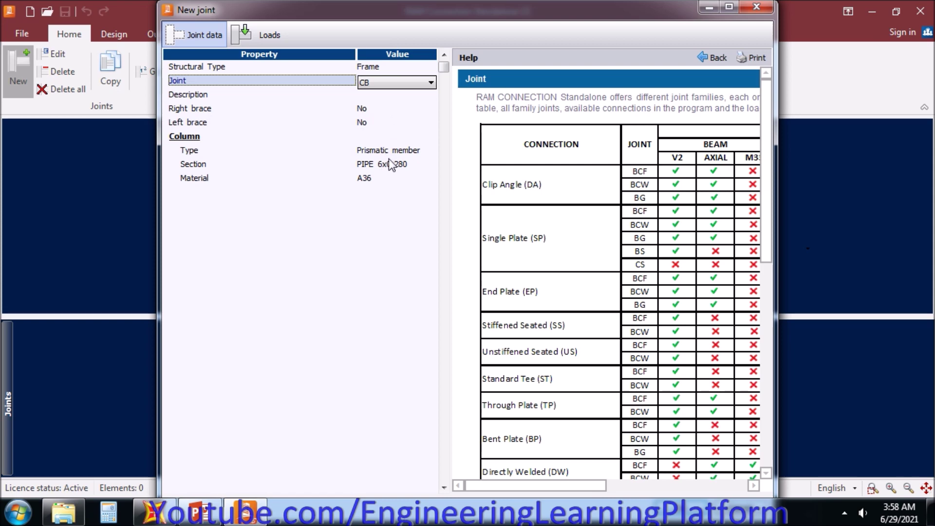
- Choose HSS_RND 20.000X0.500 as the column section, checking the pole size in SAP2000
click(411, 164)
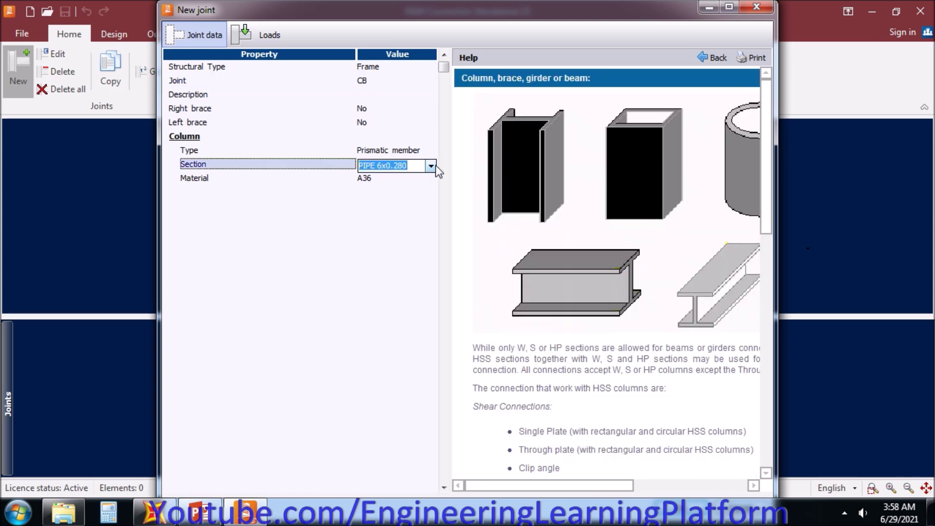
click(431, 166)
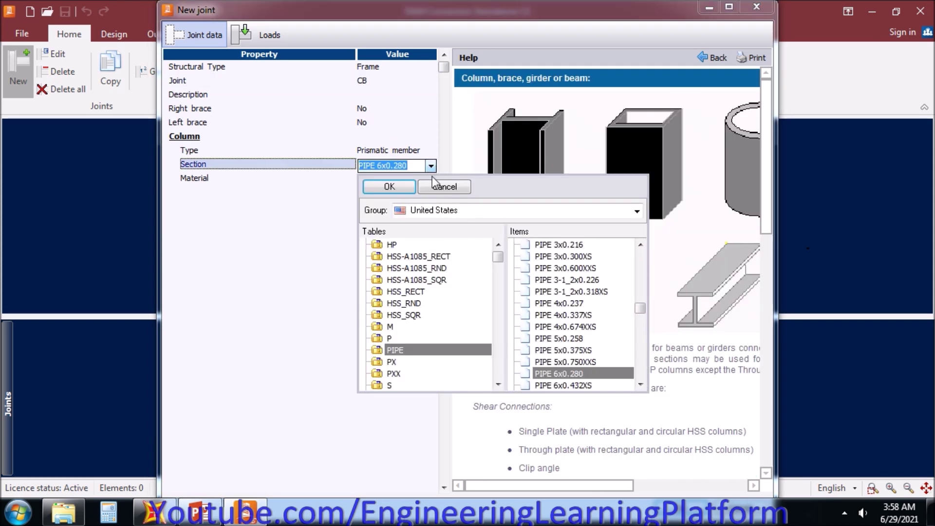
click(414, 302)
click(584, 280)
scroll(584, 280, down, 1)
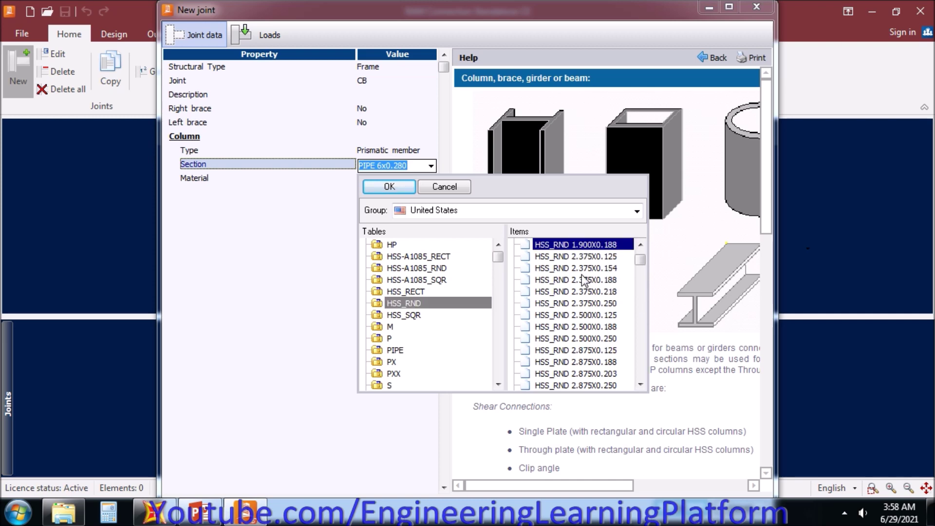
scroll(584, 280, down, 6)
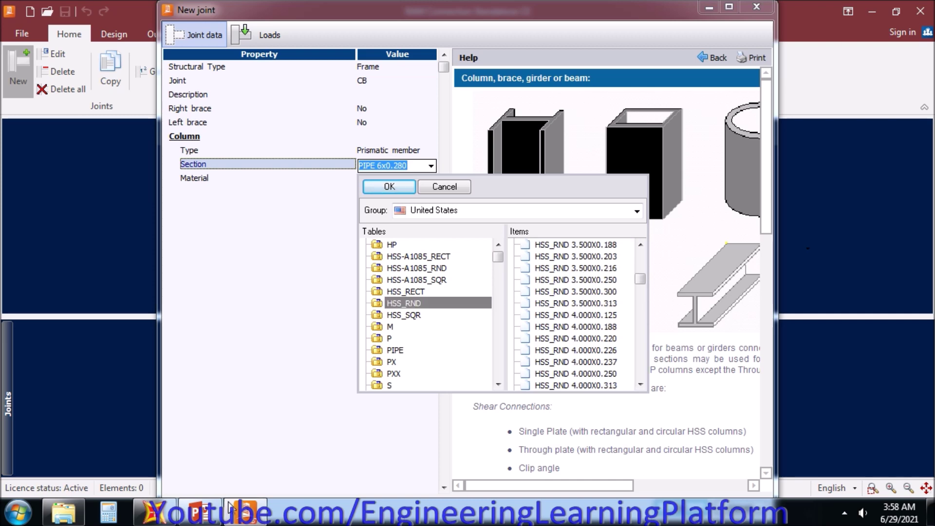
click(154, 512)
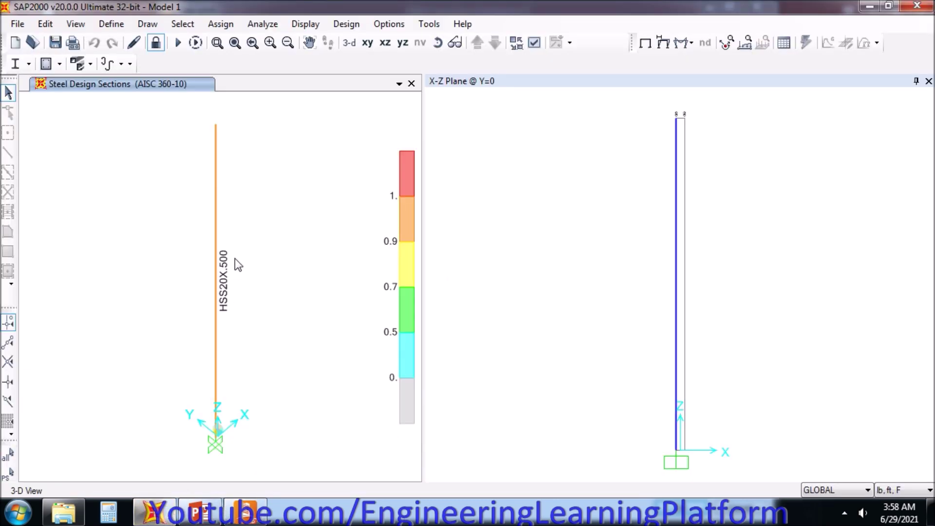
click(246, 512)
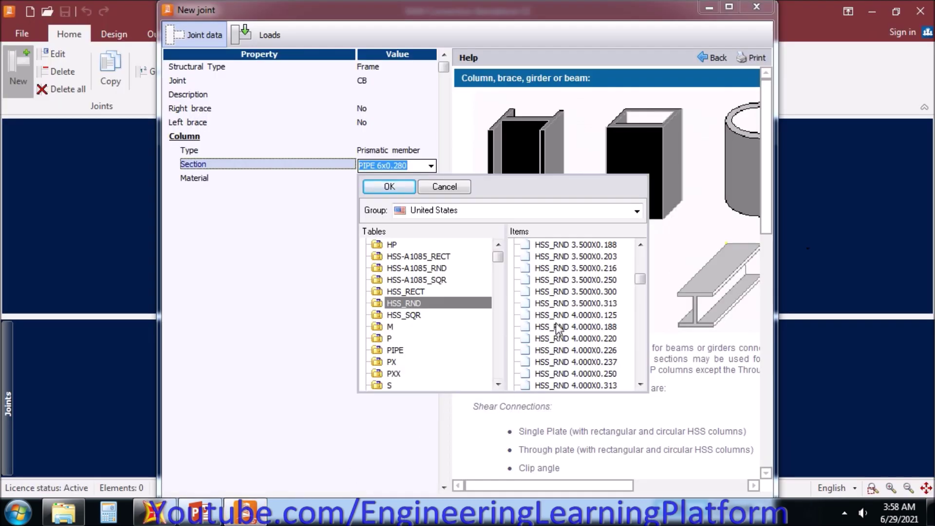
scroll(558, 329, down, 20)
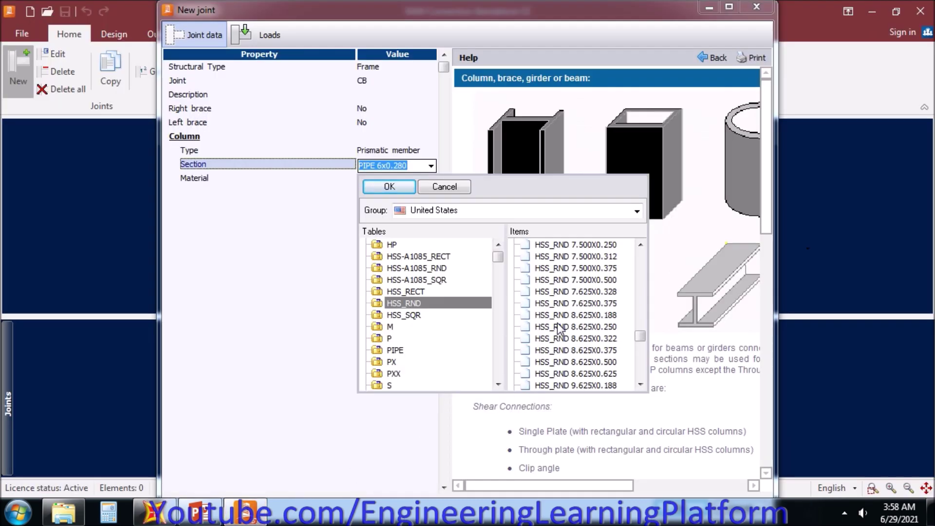
scroll(557, 323, down, 12)
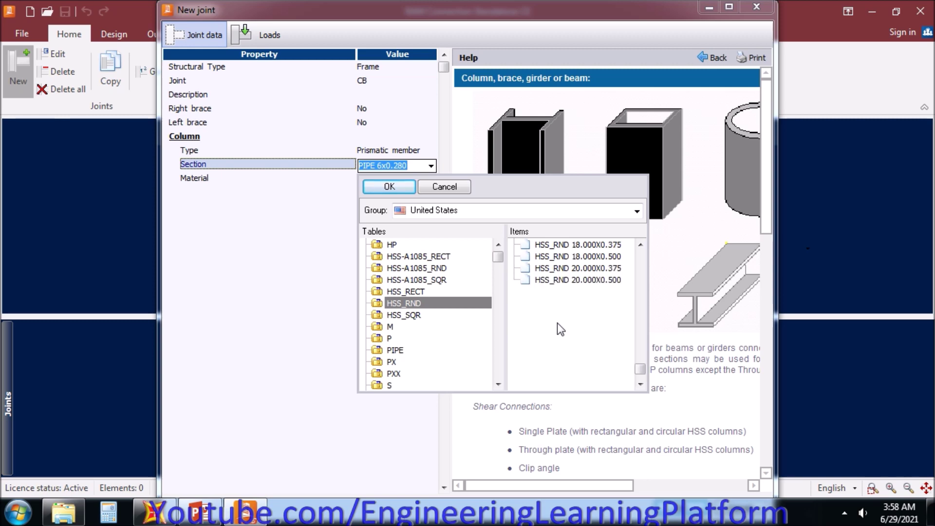
click(606, 281)
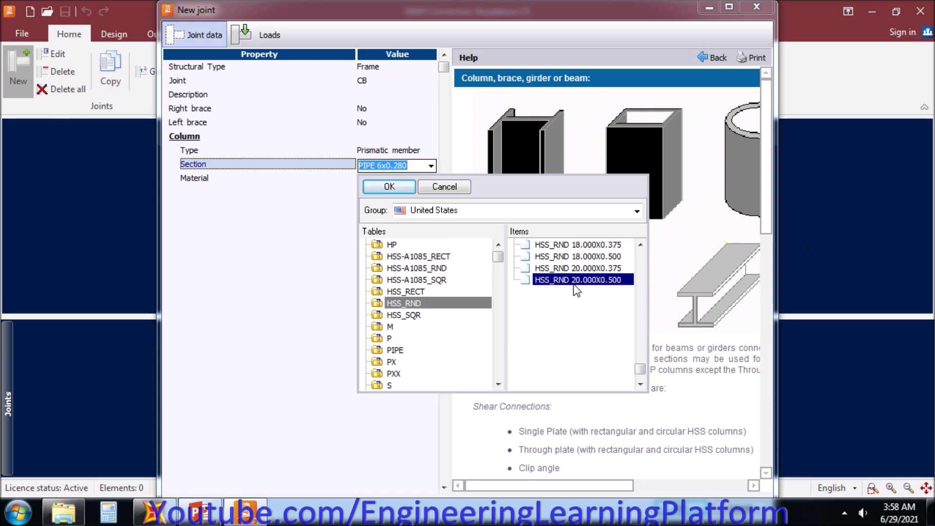
click(389, 187)
- Set the column material to A992 Gr50 and accept the new joint
click(431, 191)
click(430, 191)
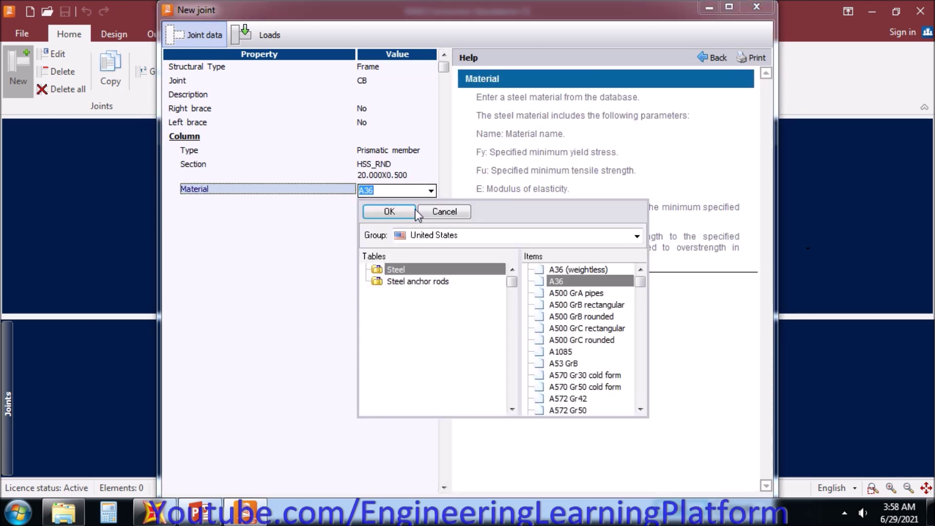
click(580, 388)
scroll(581, 389, down, 4)
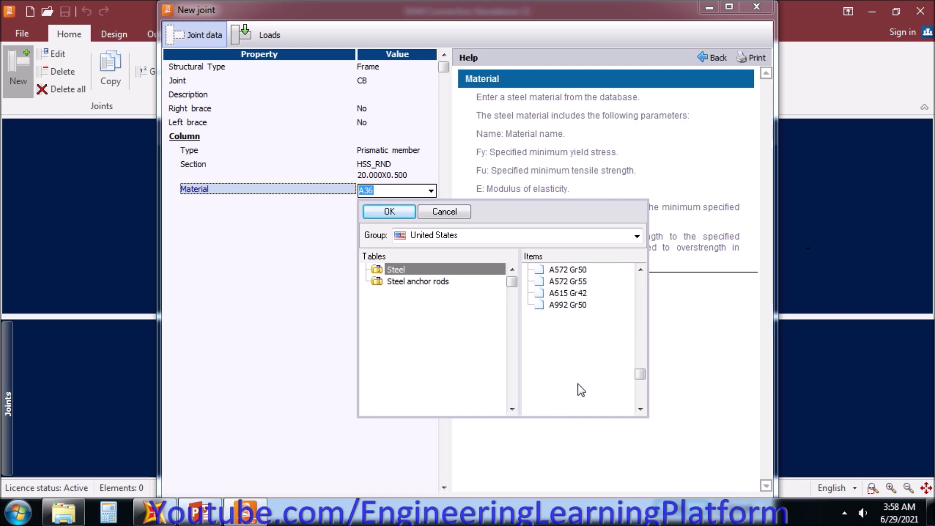
scroll(581, 390, up, 1)
click(568, 341)
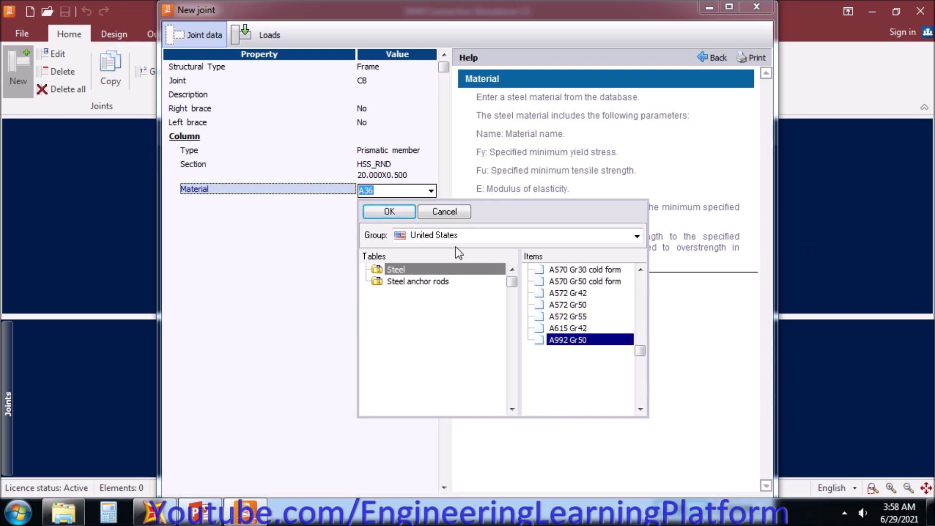
click(386, 213)
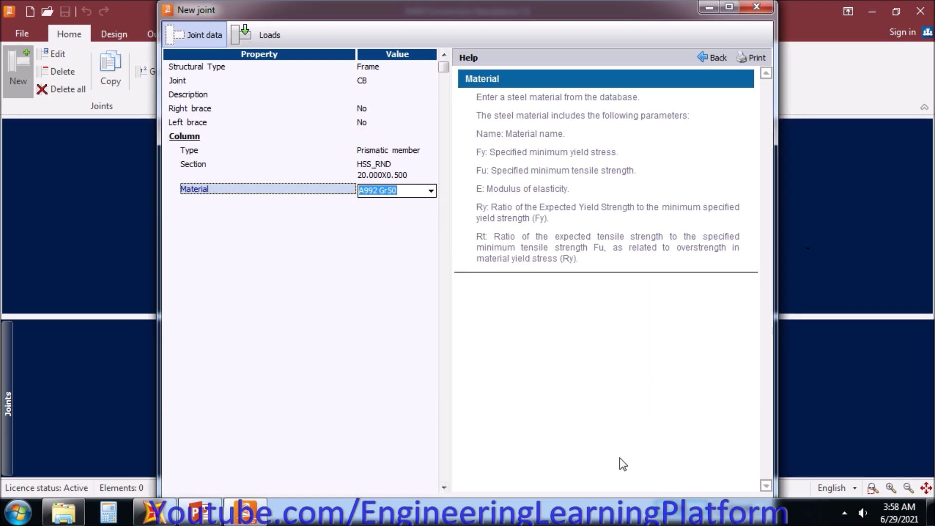
drag(600, 15, 594, 15)
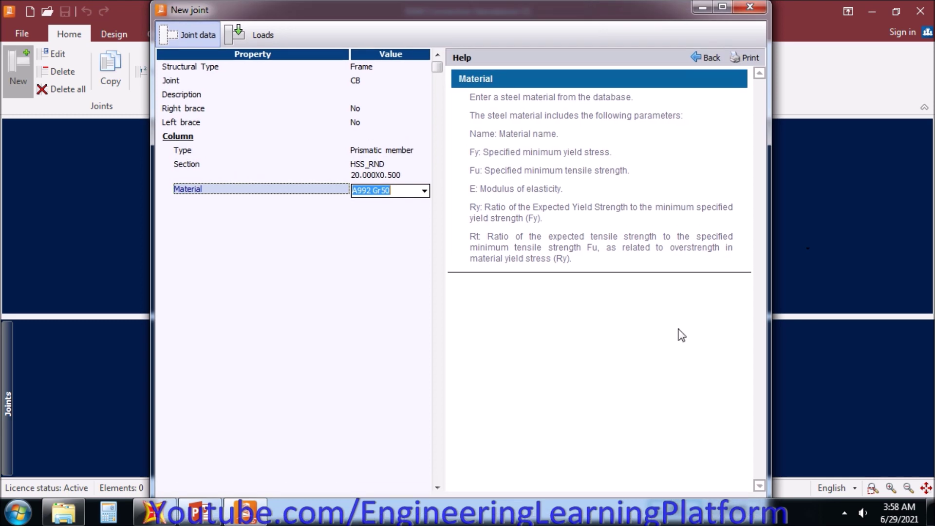
key(Return)
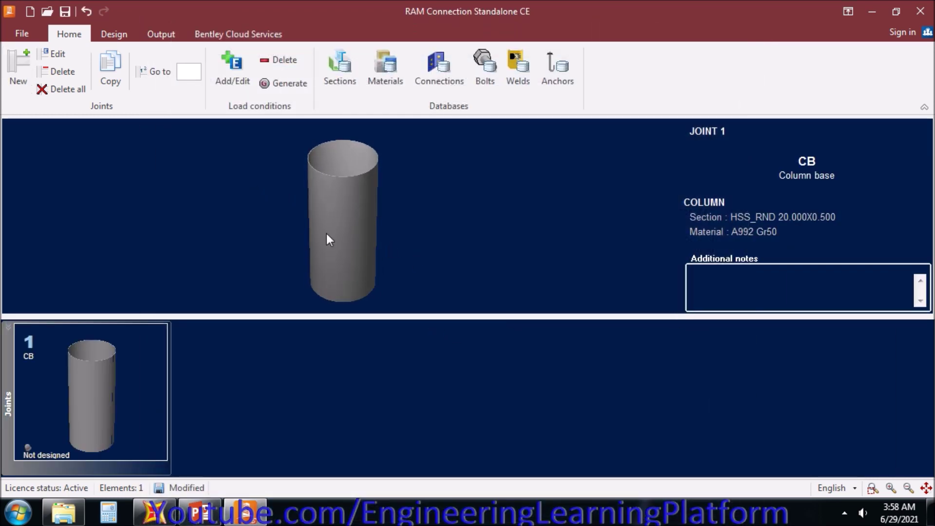
- Enlarge the joint's 3-D view and look over Joint 1's loads
drag(330, 317, 341, 392)
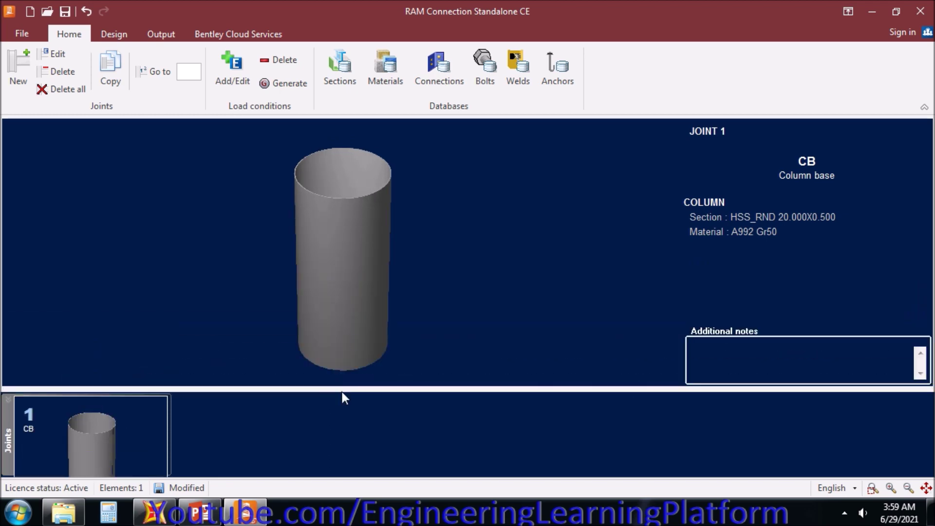
click(55, 54)
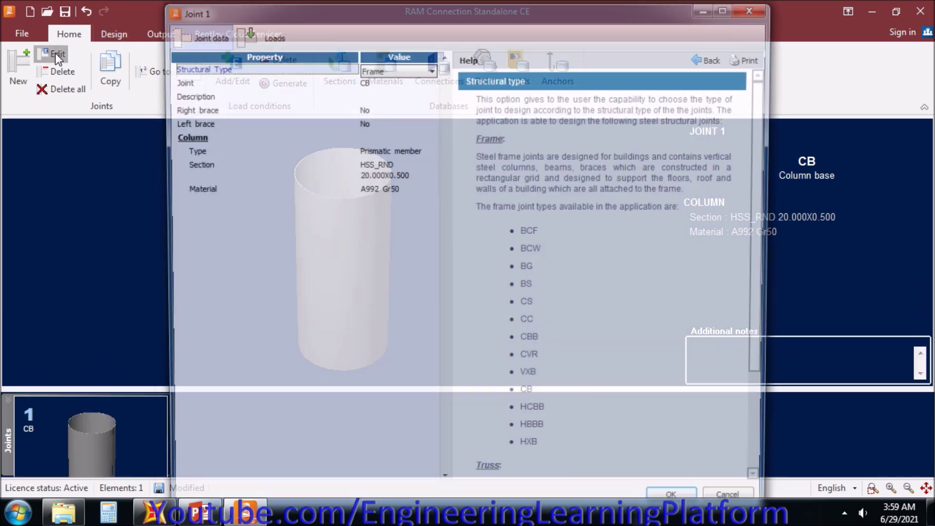
click(261, 28)
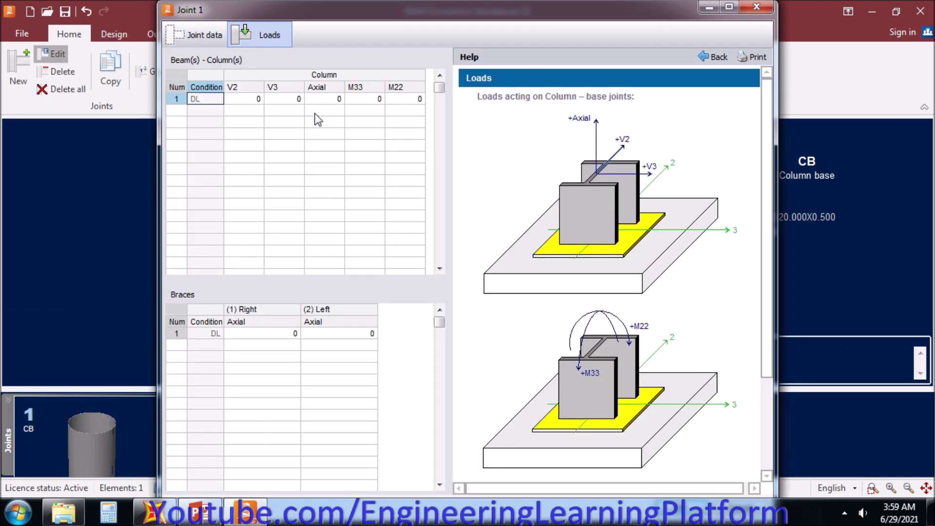
click(756, 10)
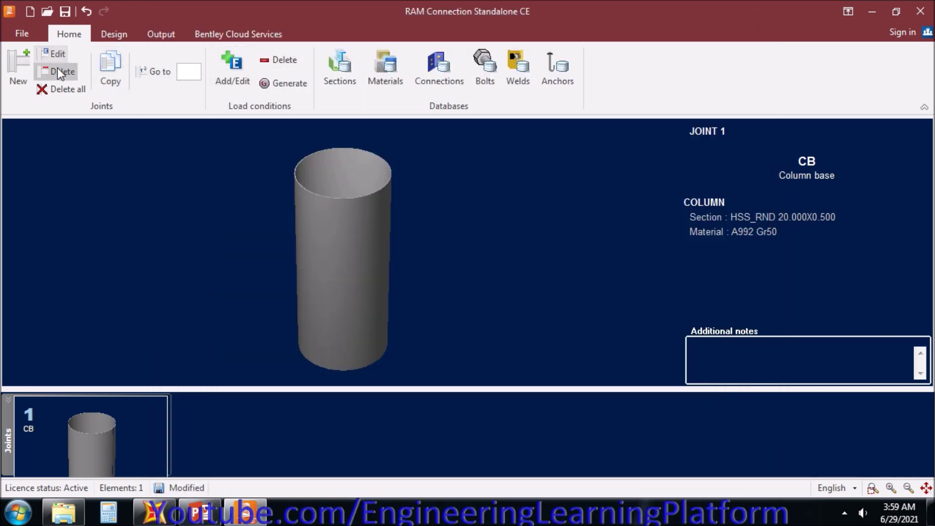
- Add an LL Live Load case to the load conditions alongside Dead Load
click(241, 68)
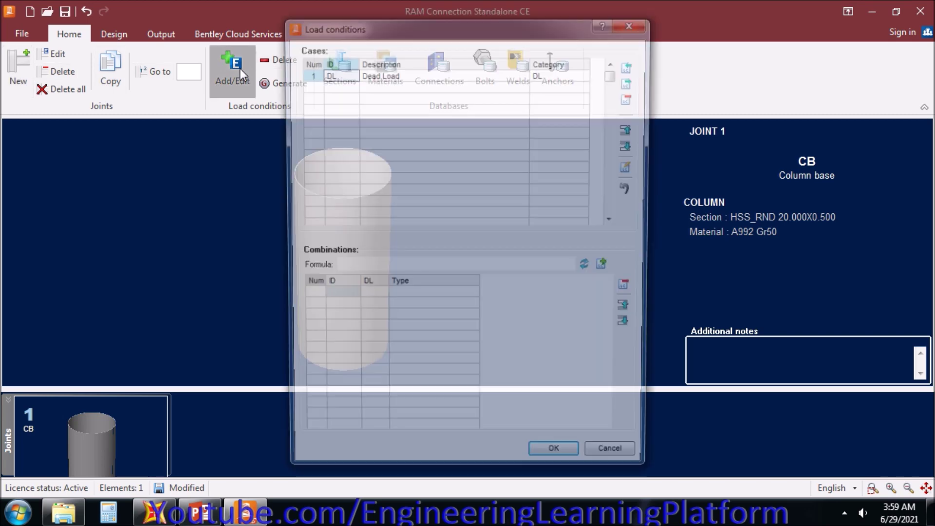
click(632, 65)
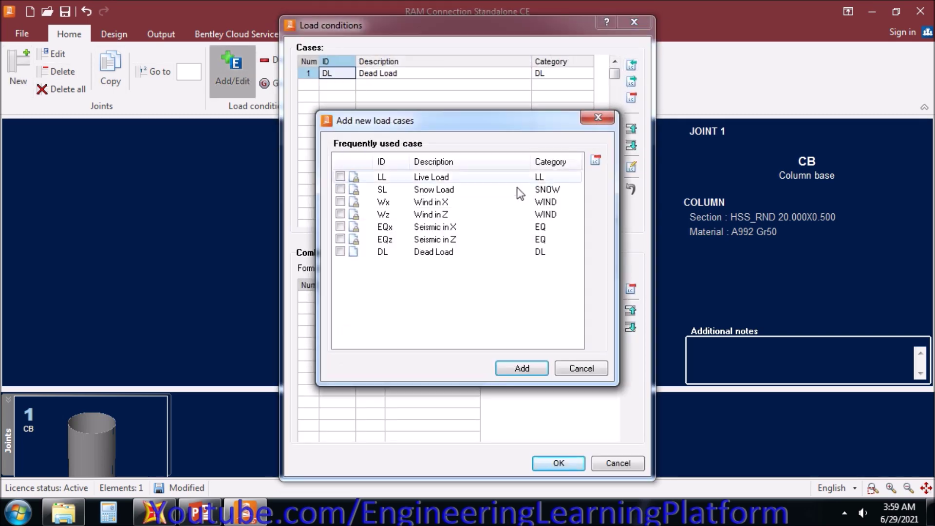
click(341, 177)
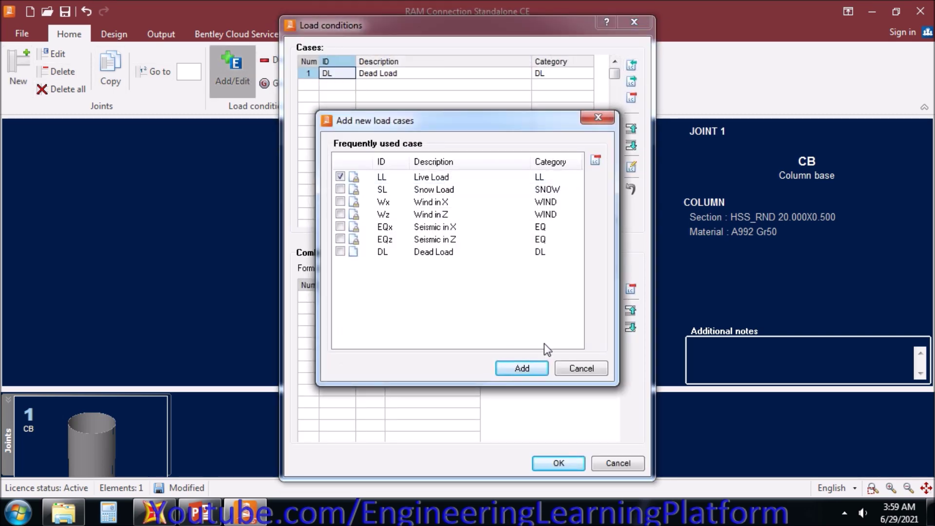
click(530, 365)
click(557, 463)
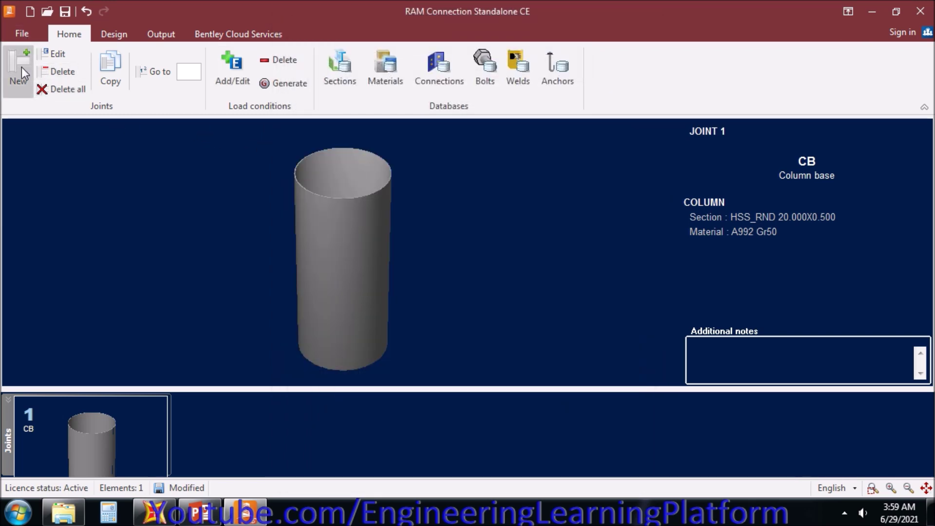
- Open Joint 1's Loads table, then return to SAP2000's X-Z plane view
click(46, 54)
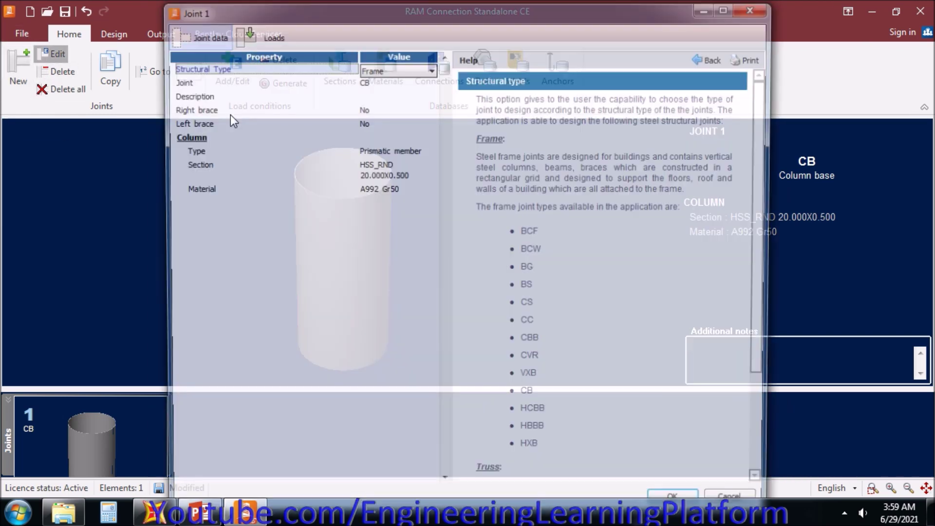
click(271, 34)
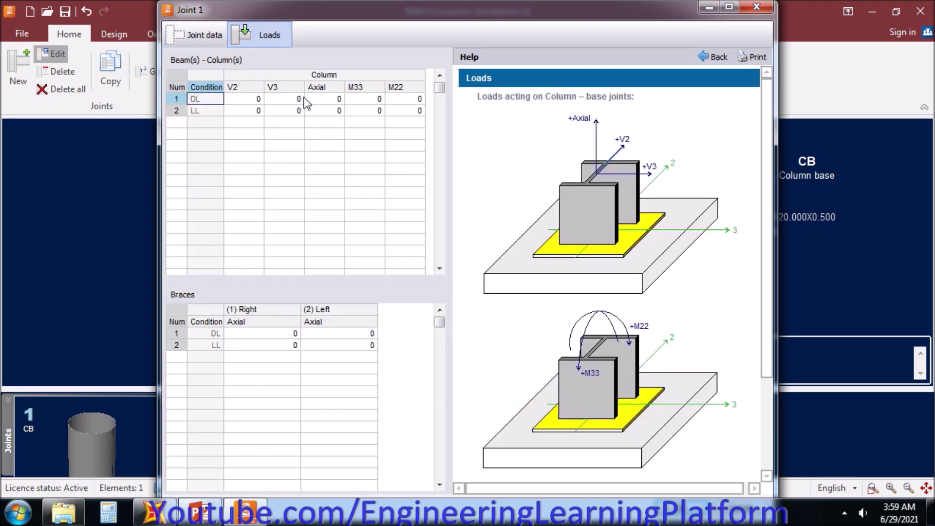
click(320, 111)
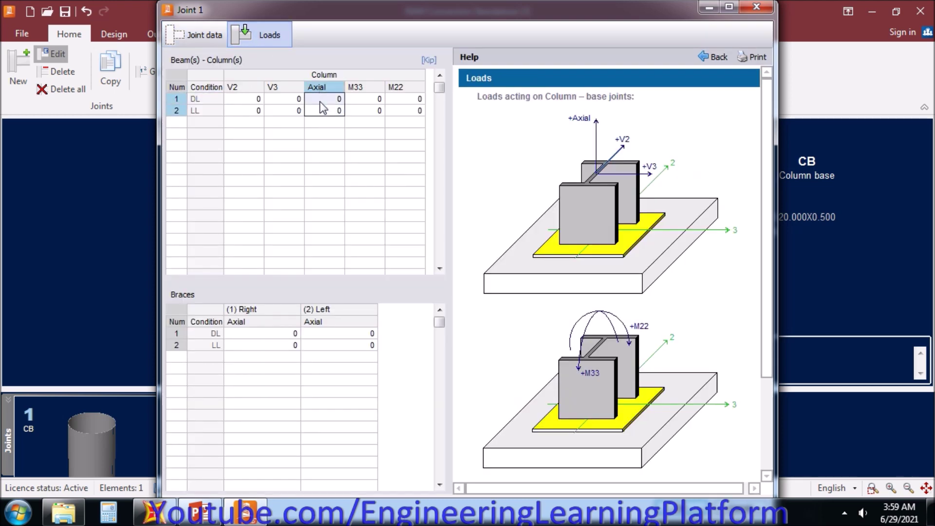
click(155, 511)
click(566, 188)
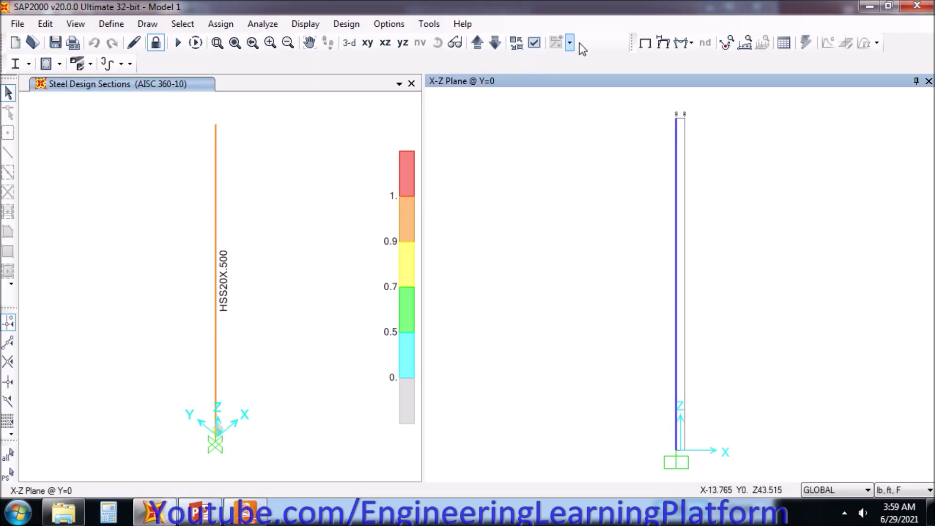
- Display the base joint reactions for the DEAD load case
click(334, 24)
mouse_move(305, 24)
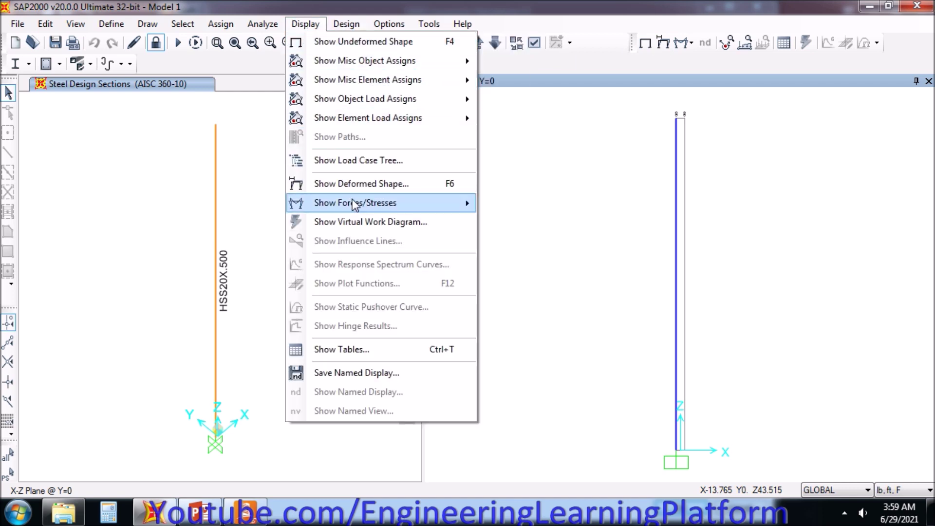
mouse_move(352, 204)
click(507, 203)
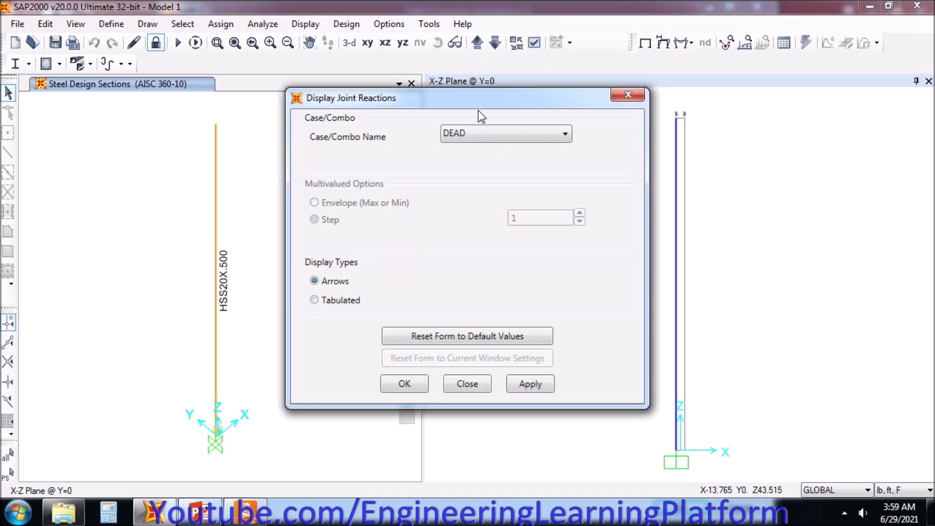
drag(472, 101, 251, 95)
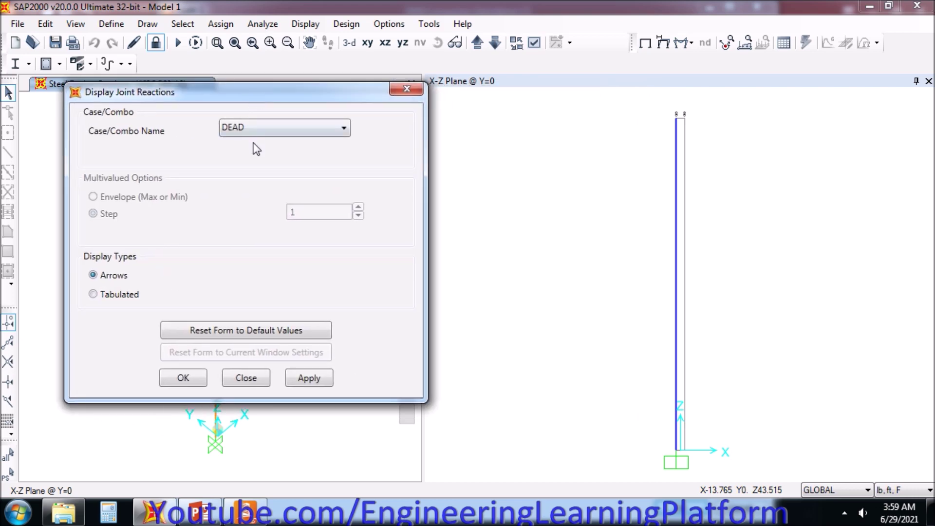
click(310, 380)
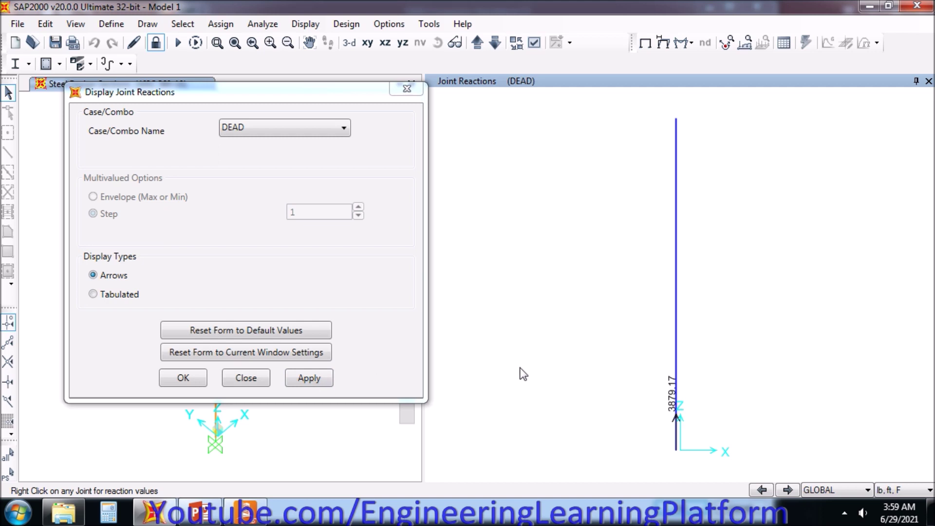
- Switch units to Kip, ft, F and show the reactions as tabulated values
click(907, 492)
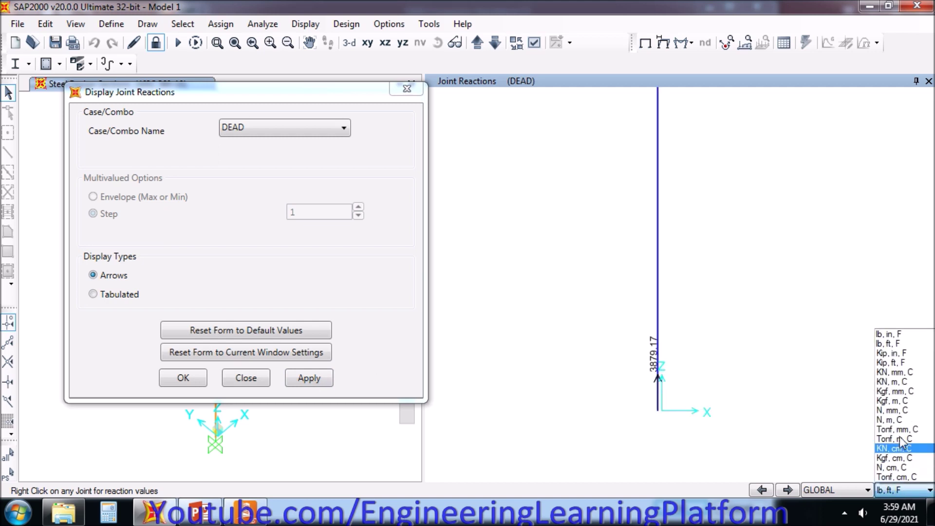
click(896, 363)
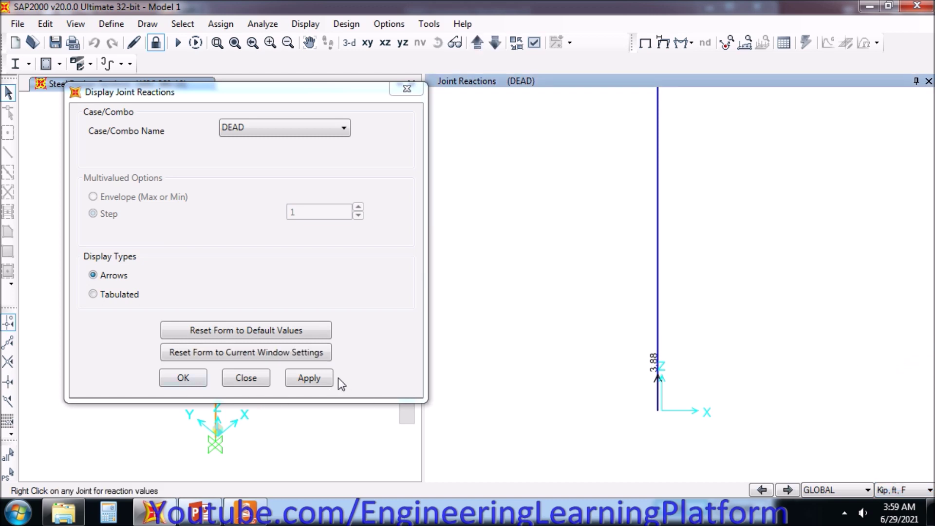
click(322, 379)
click(127, 294)
click(309, 379)
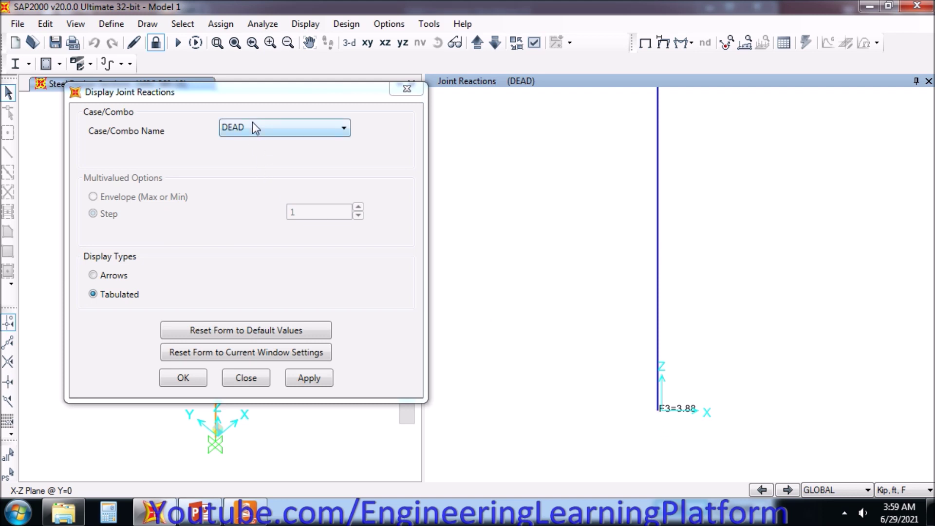
drag(559, 265, 568, 308)
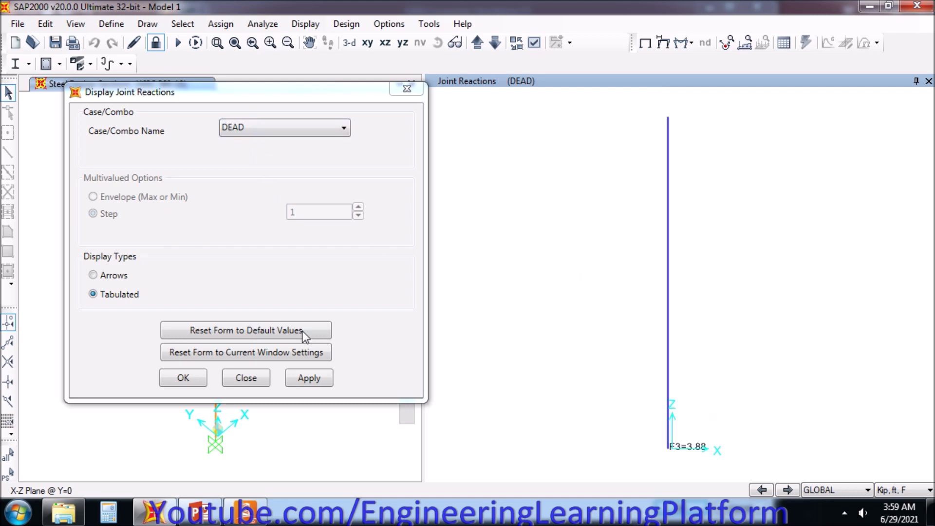
- Read LIVE reactions F1=-20 and M2=-400, then DEAD reaction F3=3.88
click(240, 129)
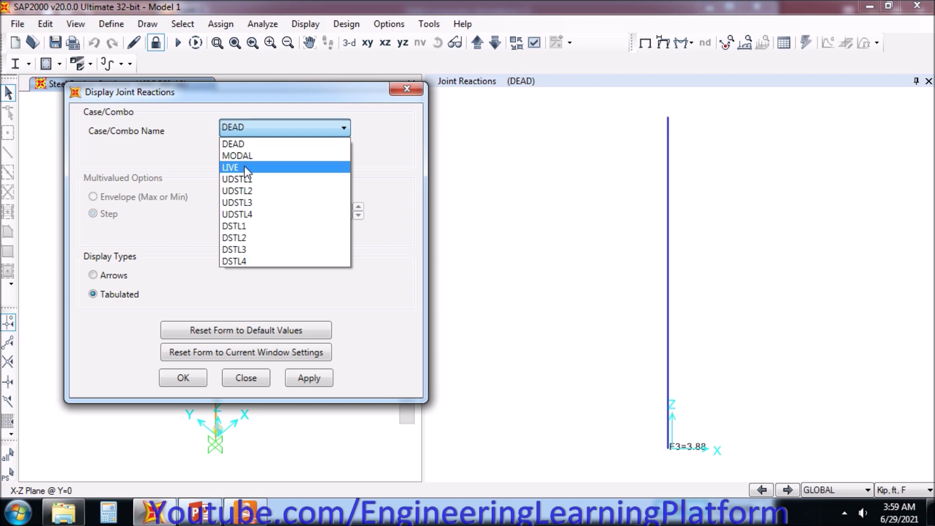
click(241, 163)
click(309, 378)
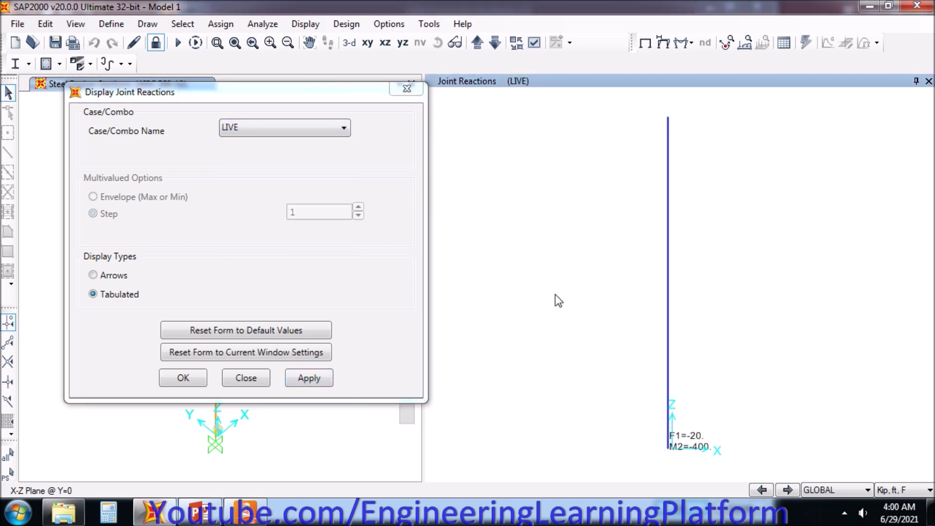
click(268, 126)
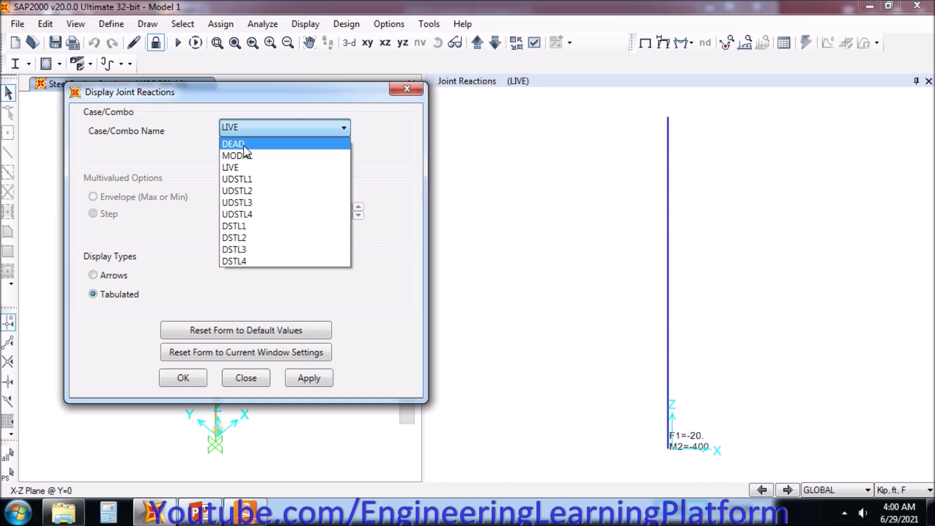
click(243, 143)
click(301, 382)
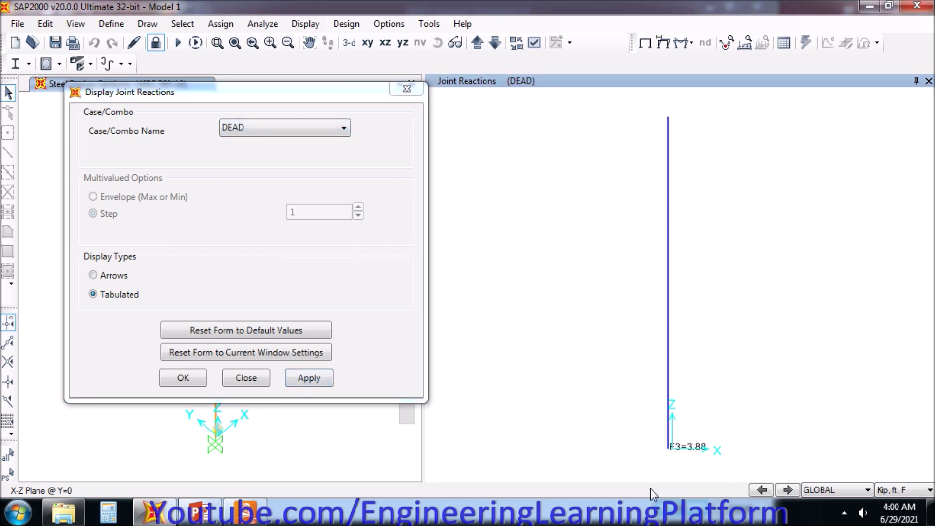
scroll(703, 454, up, 2)
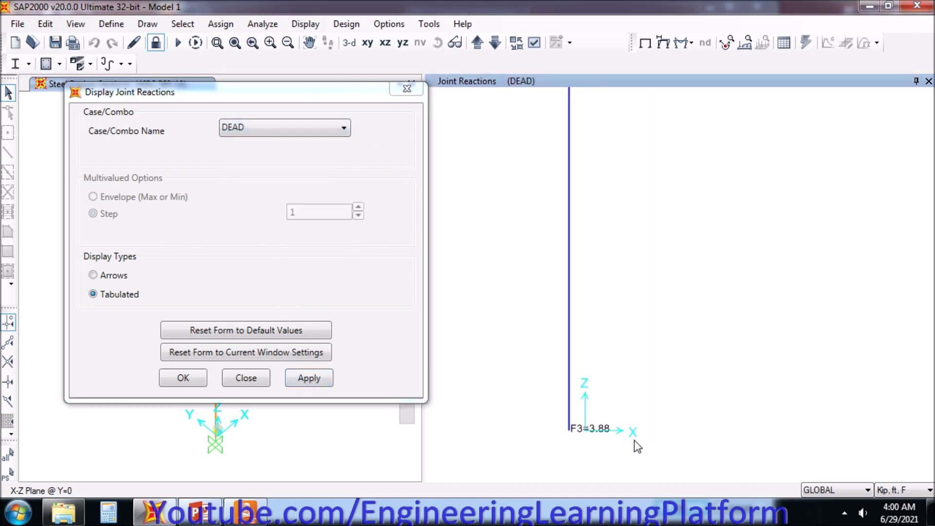
scroll(663, 442, down, 1)
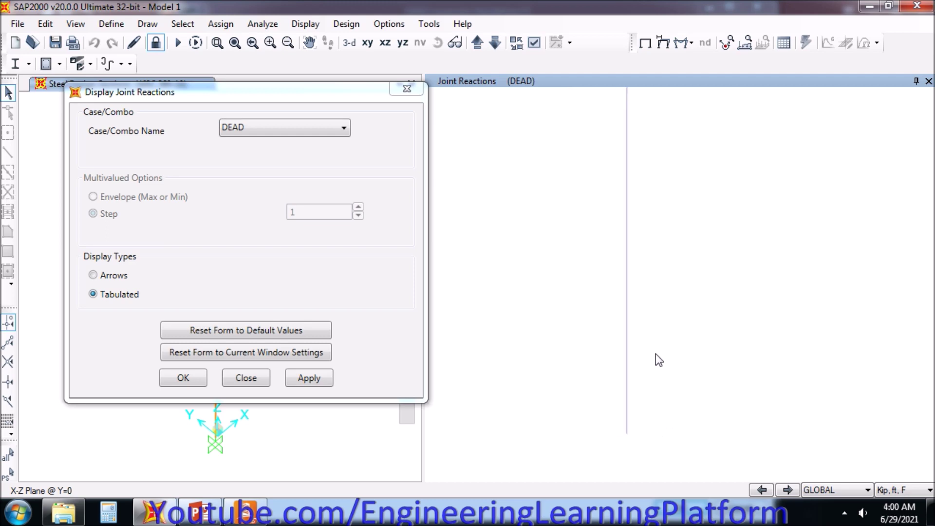
click(407, 88)
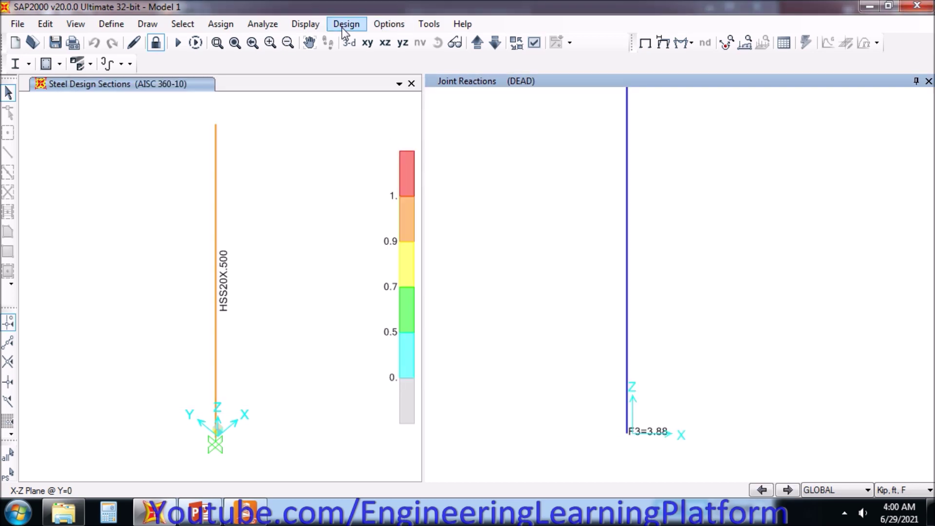
click(301, 23)
- Draw the DEAD axial force diagram with values shown, reading -3.88 at the pole base
mouse_move(333, 210)
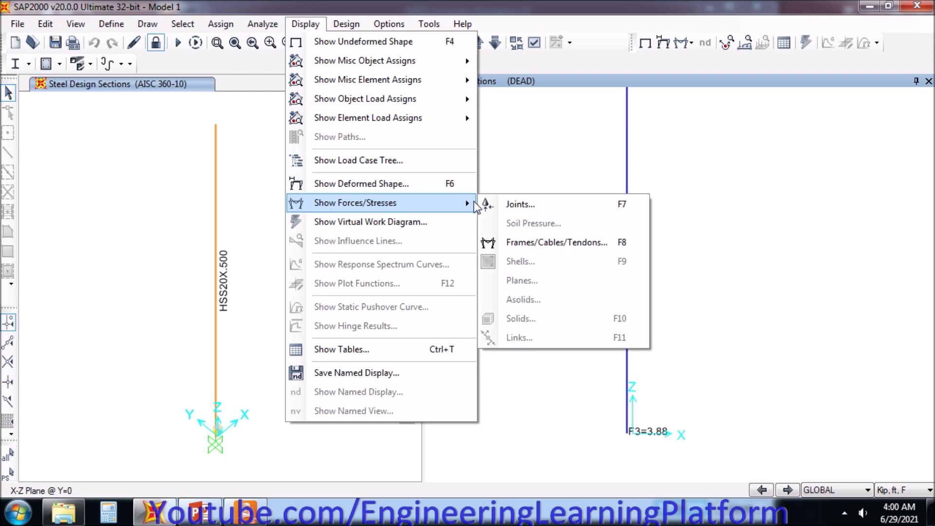
click(560, 245)
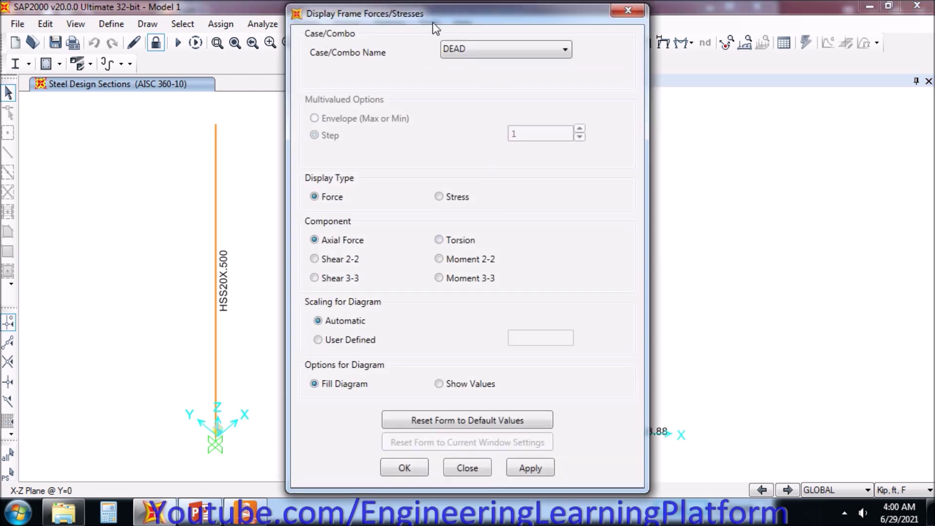
drag(422, 16, 260, 12)
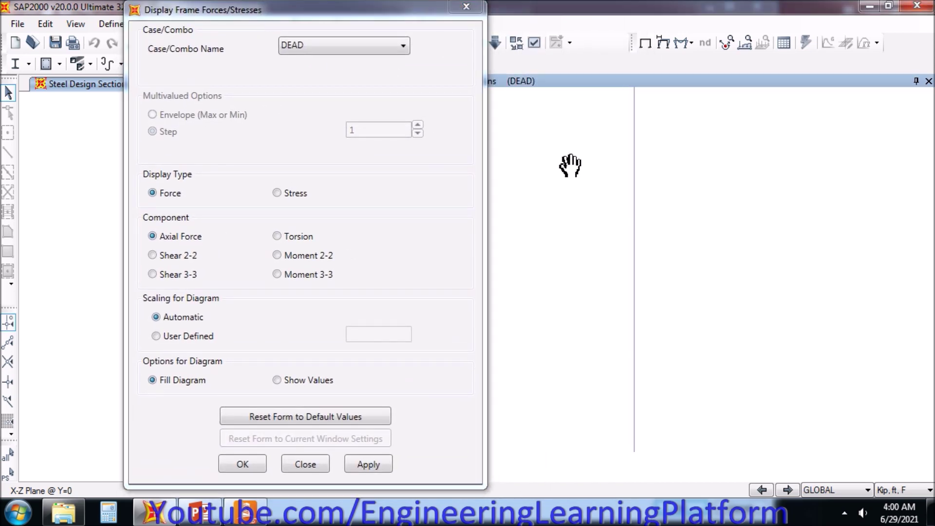
drag(572, 184, 612, 253)
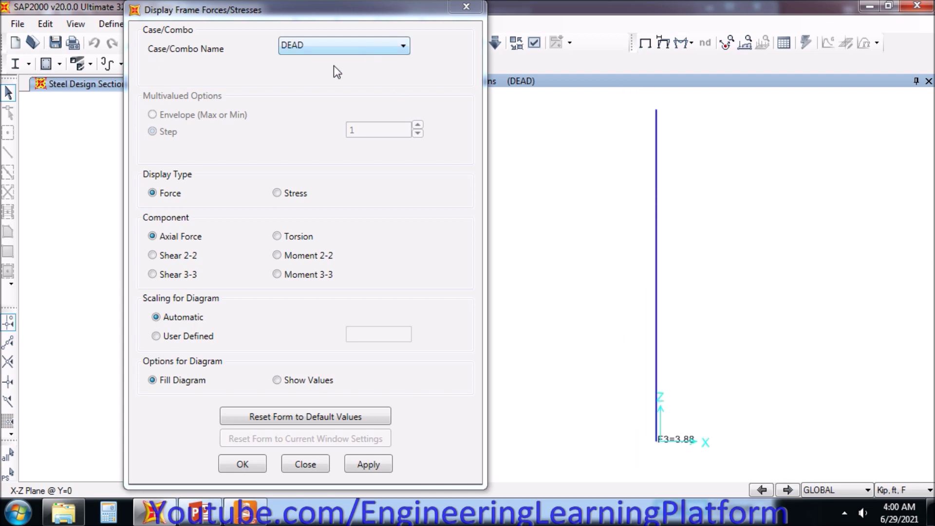
click(359, 463)
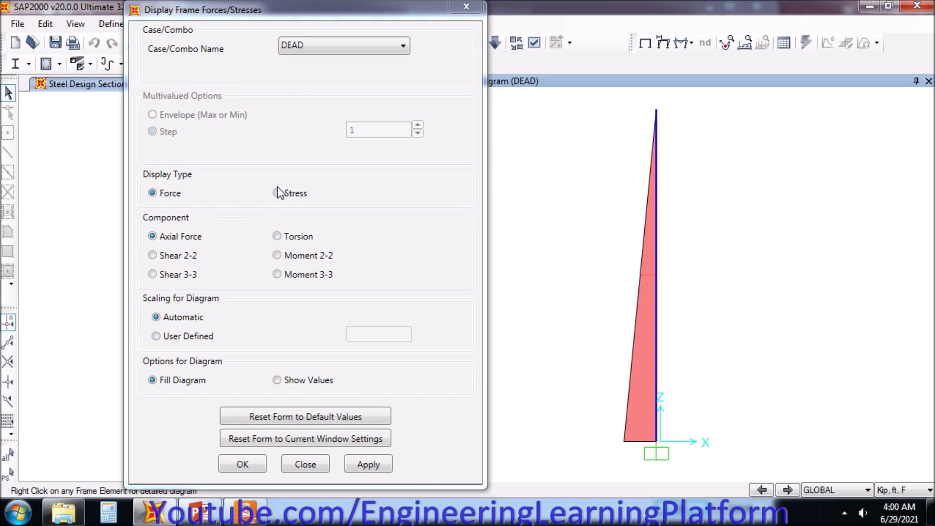
click(304, 382)
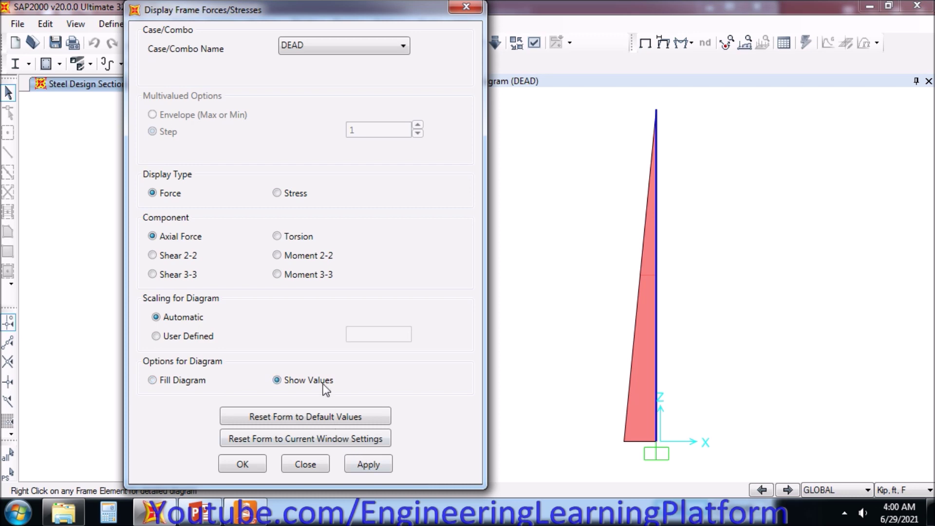
click(367, 462)
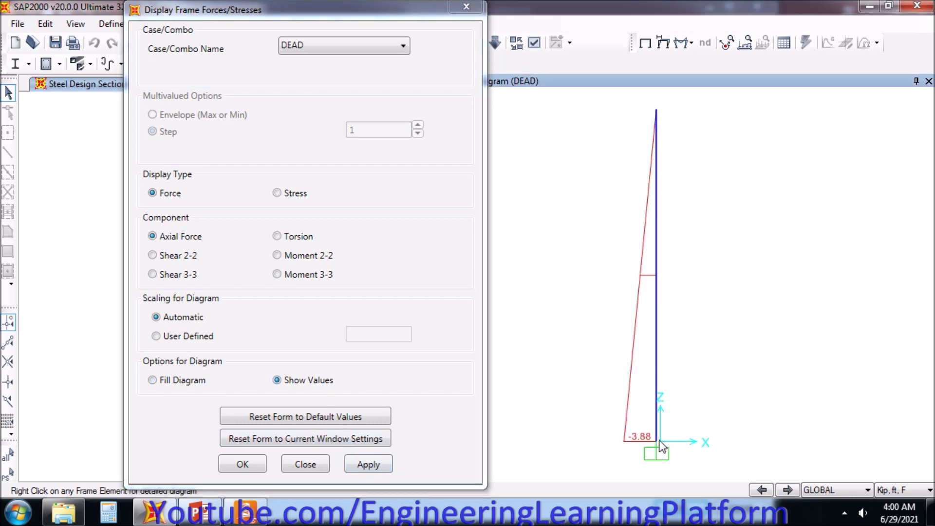
- Enter -3.88 as Joint 1's DL axial load in the RAM Connection Loads table
mouse_move(657, 445)
click(248, 519)
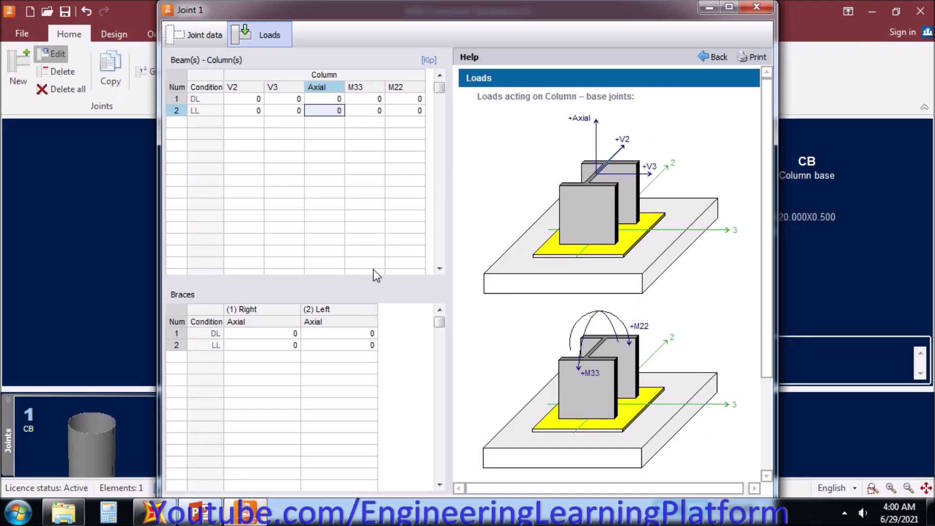
click(313, 100)
text(-)
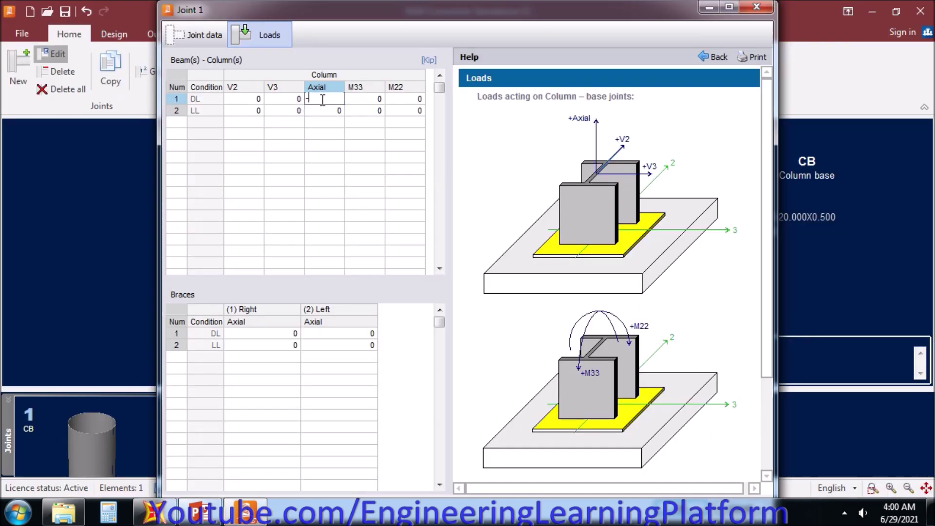
text(3.88)
key(Return)
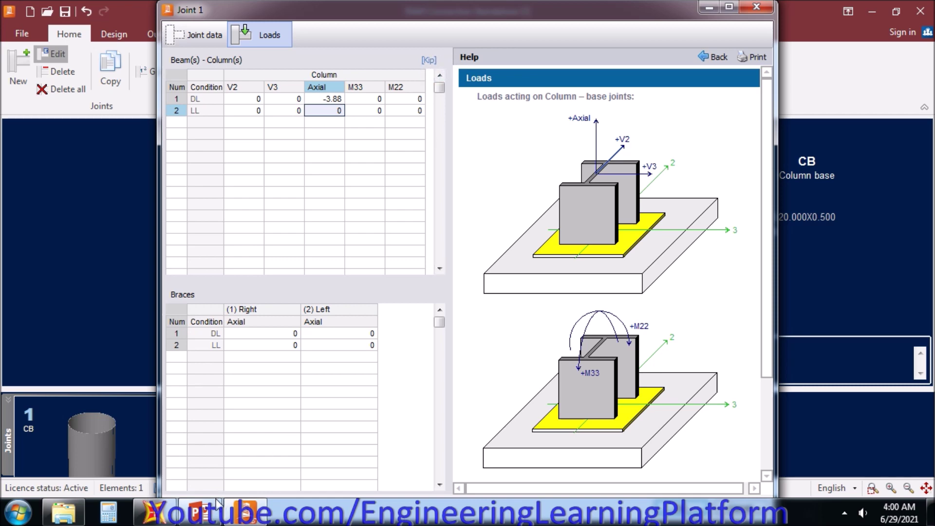
click(155, 512)
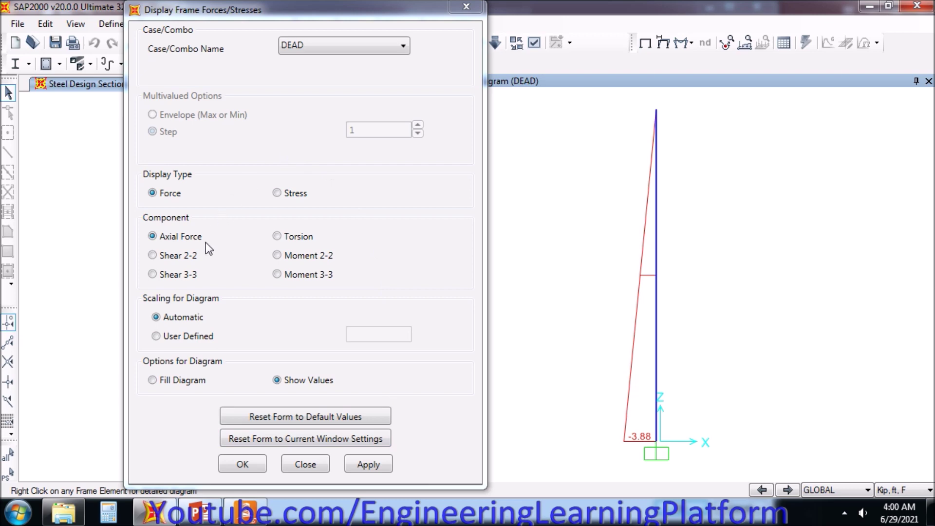
- Draw SAP2000's LIVE-case Shear 2-2 diagram, reading 20 at the pole base
click(306, 39)
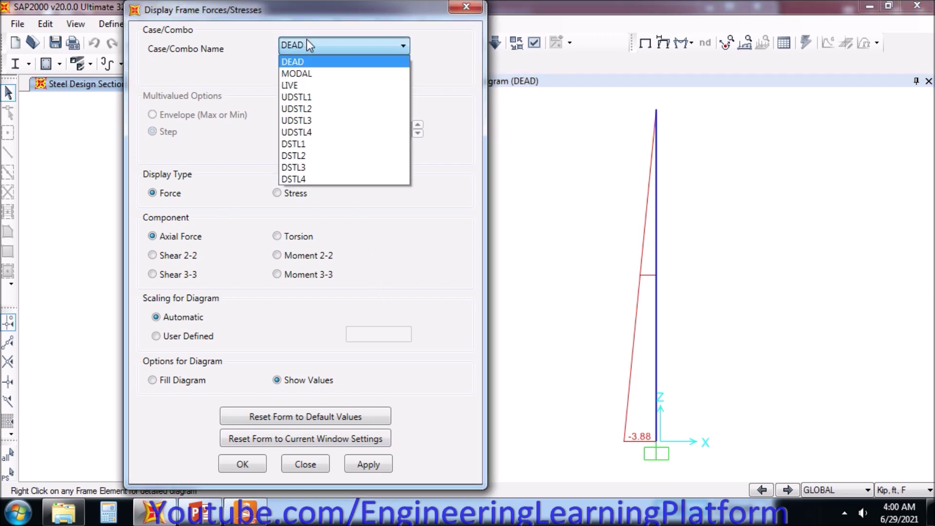
key(Down)
key(Down)
key(Return)
click(373, 464)
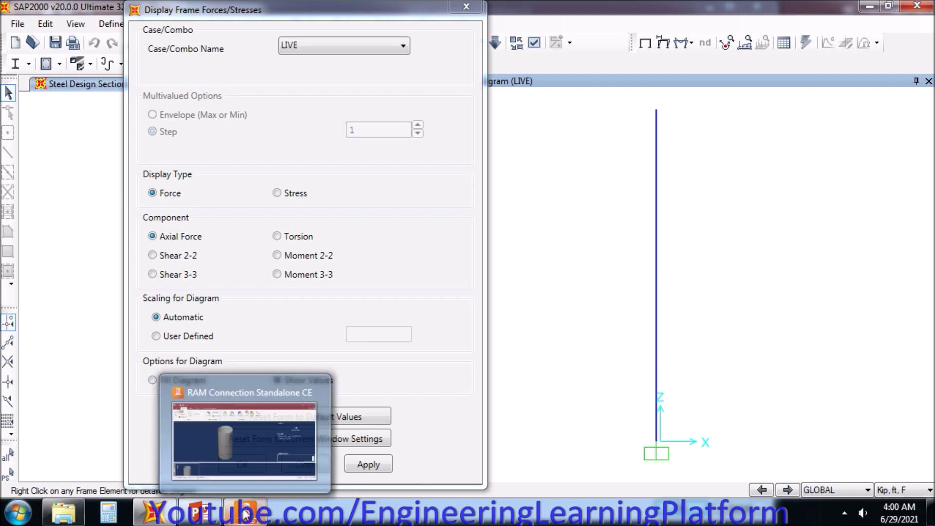
mouse_move(203, 516)
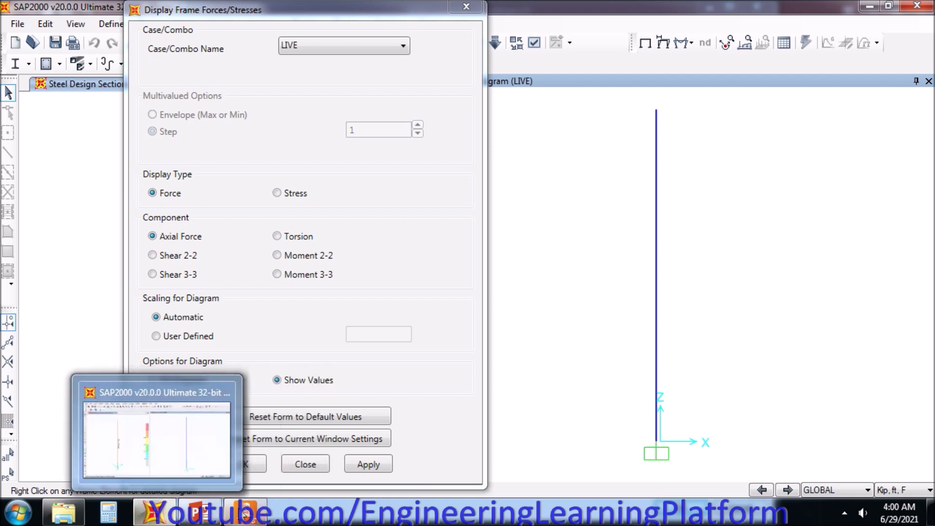
click(246, 513)
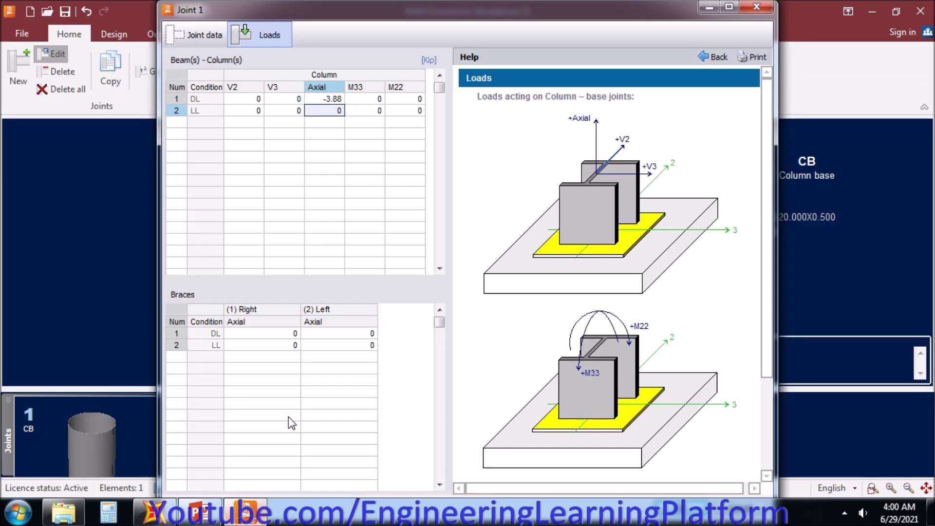
click(242, 99)
click(155, 512)
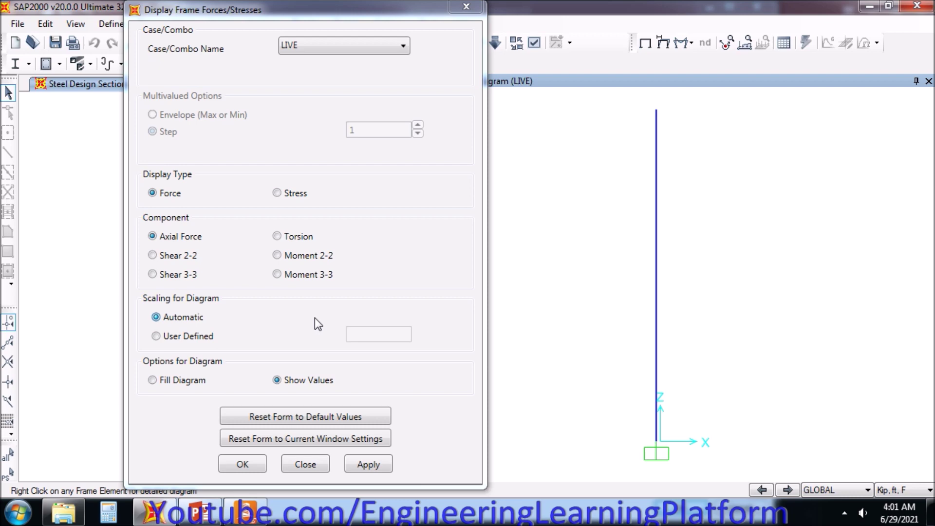
click(184, 257)
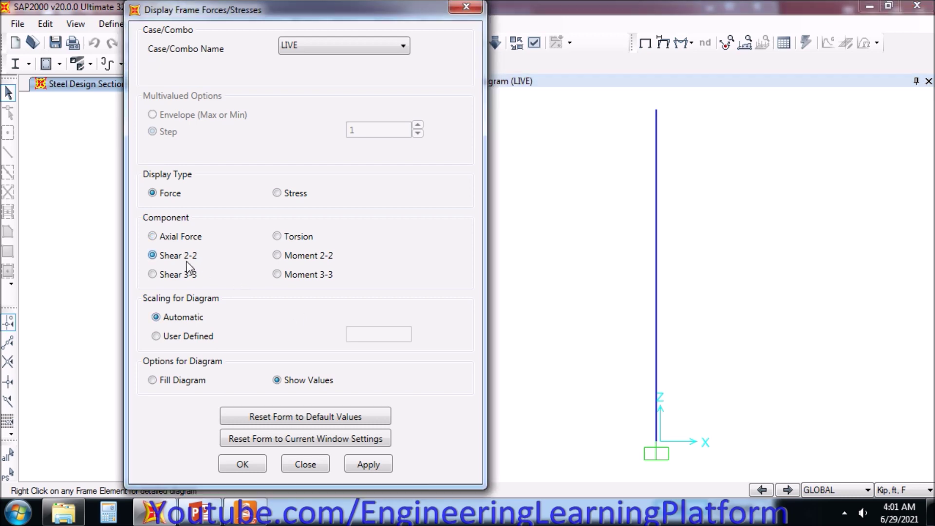
click(361, 461)
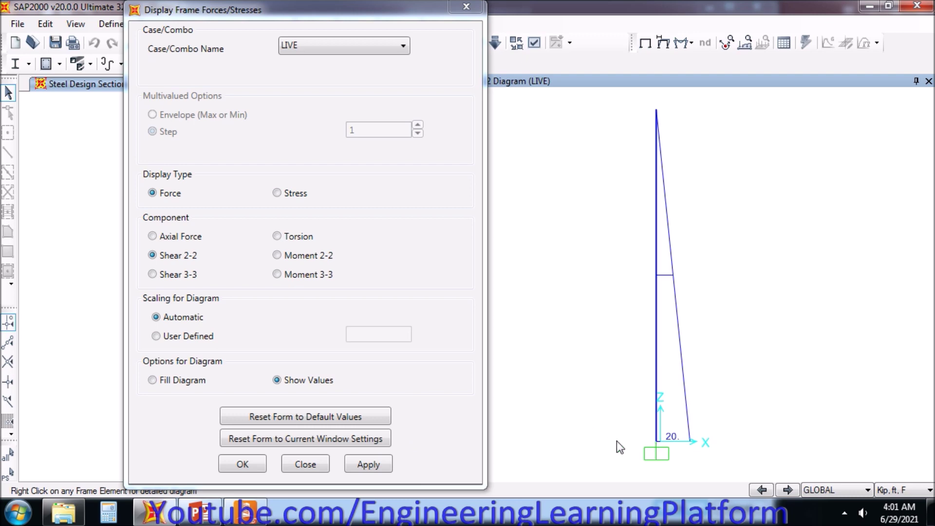
- Enter 20 as the LL V2 shear in Joint 1's load table
click(237, 518)
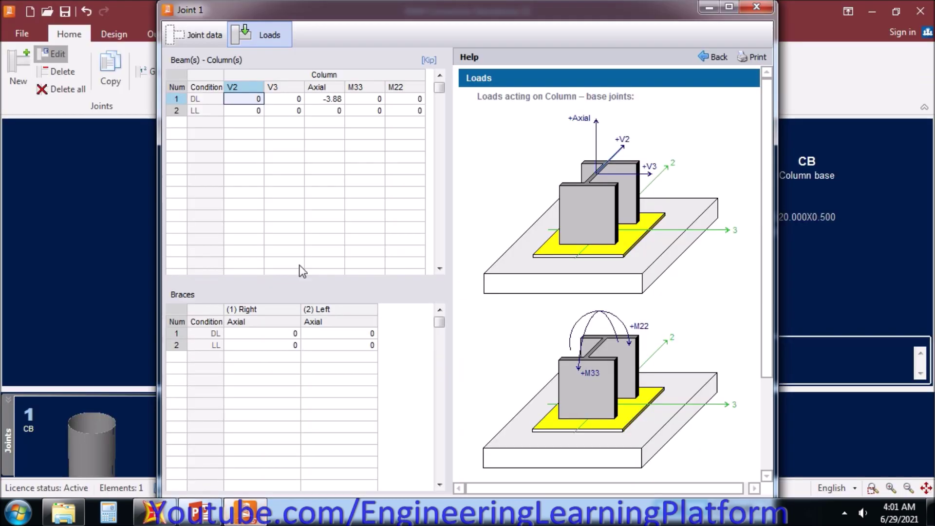
click(254, 111)
text(20)
key(Return)
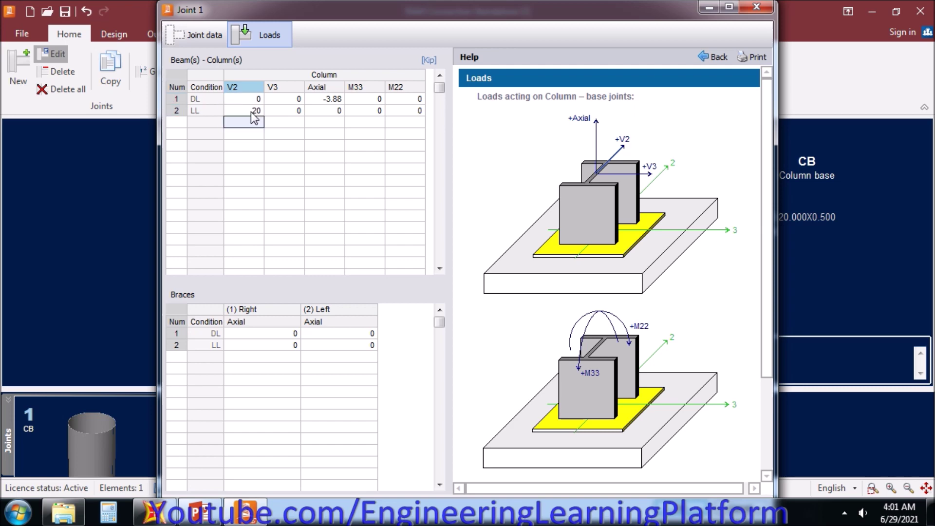
click(153, 512)
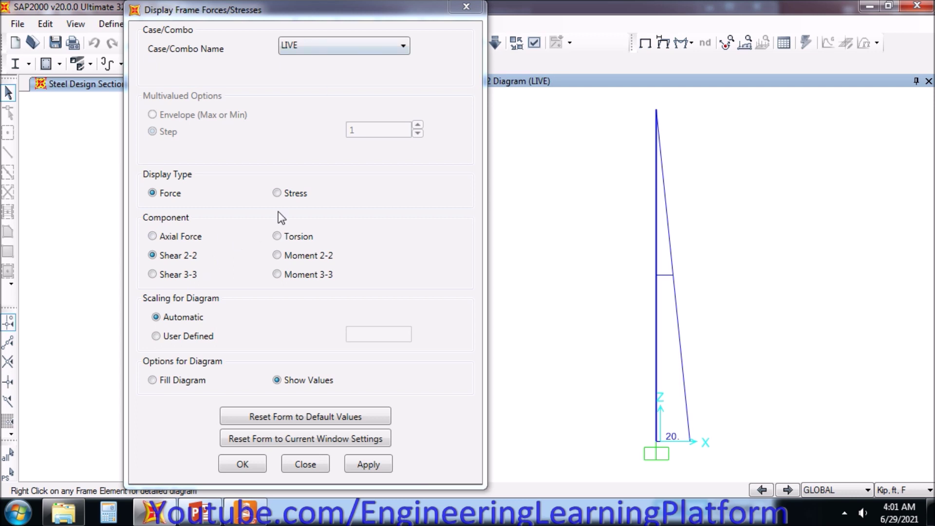
- Draw the Moment 3-3 diagram for DEAD, then for LIVE, reading 400 at the base
click(304, 51)
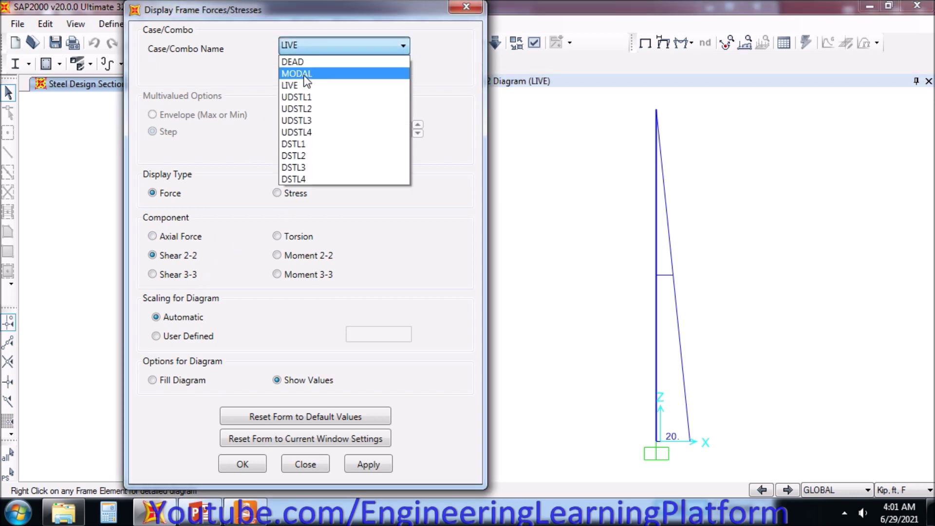
click(303, 63)
click(375, 463)
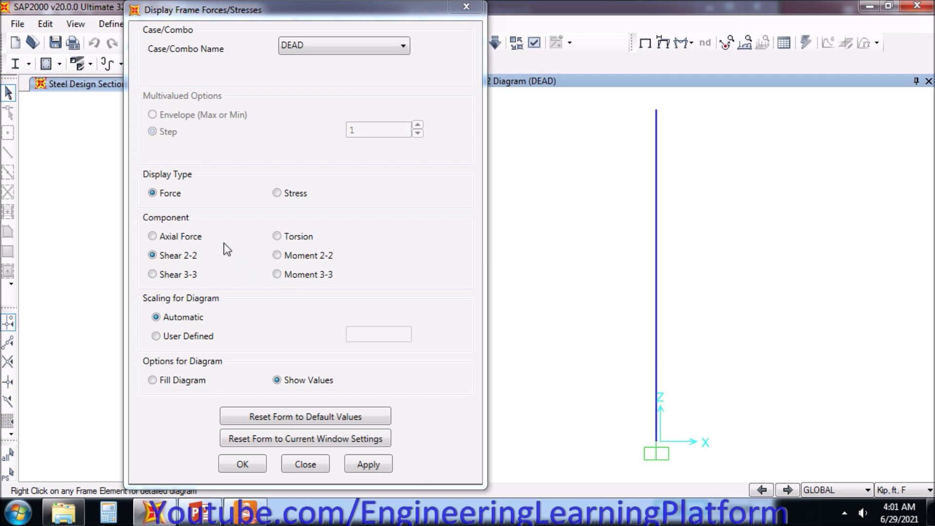
click(299, 275)
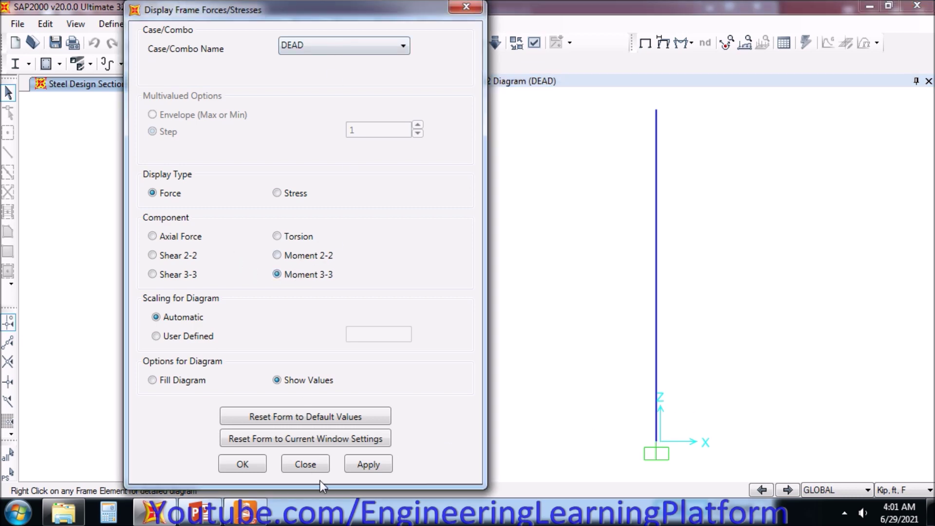
click(368, 465)
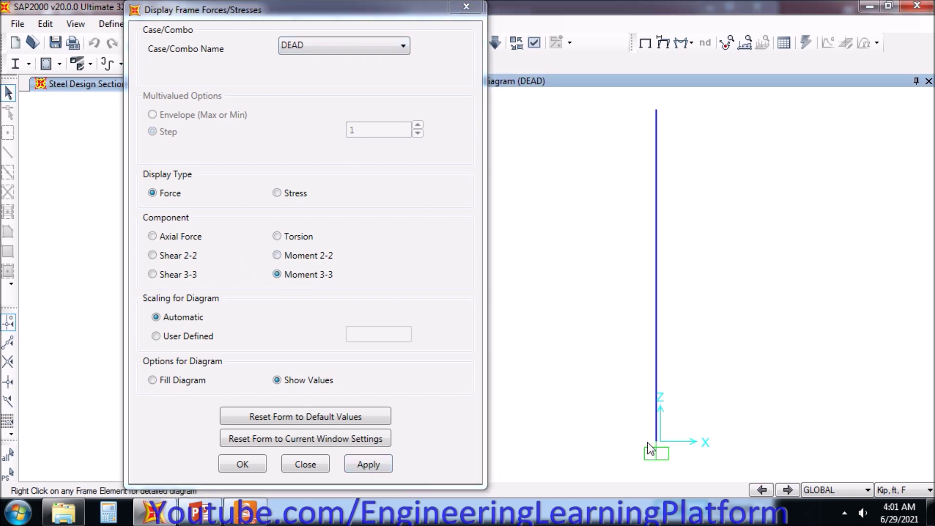
click(339, 46)
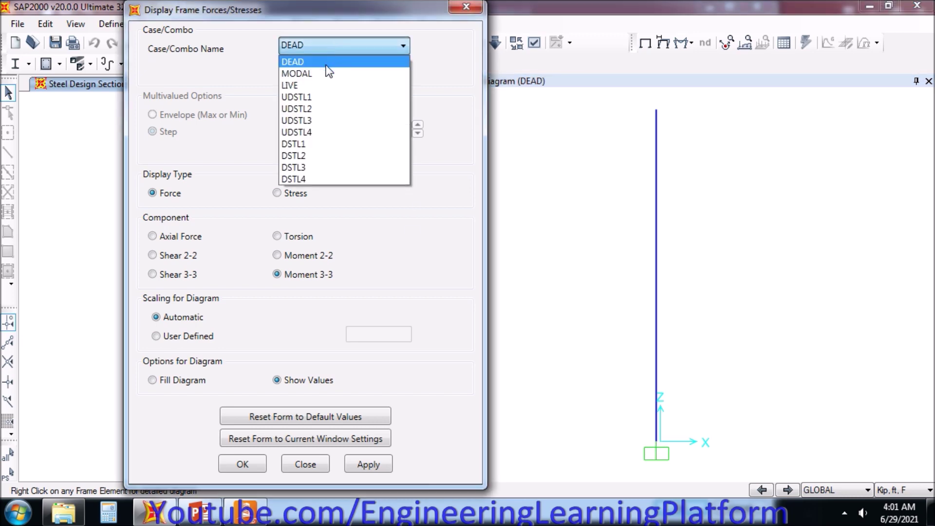
click(321, 82)
click(368, 464)
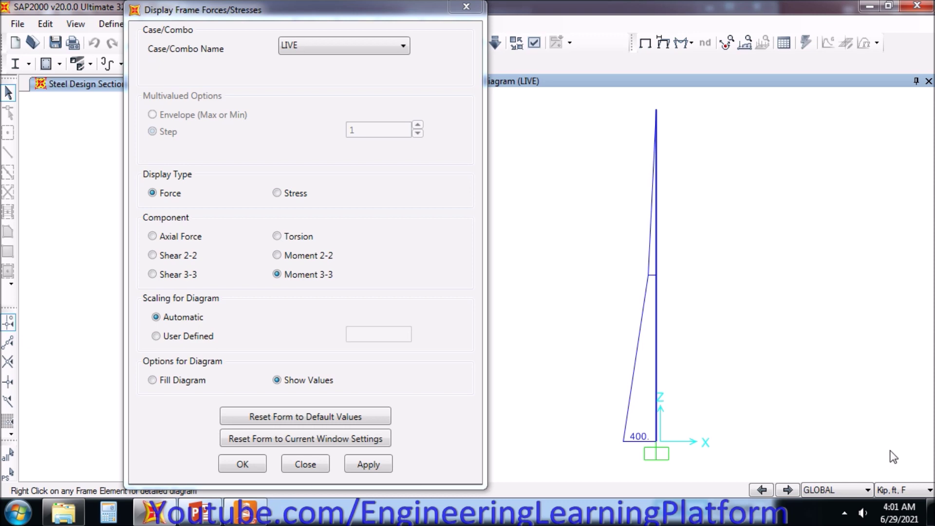
click(267, 517)
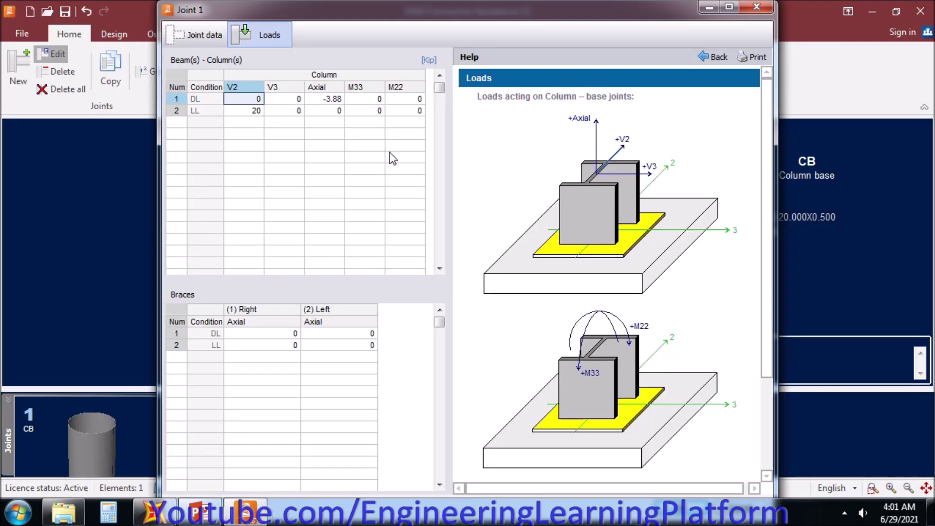
- Enter 400 as the LL M33 moment and reset the DL M33 back to 0
click(372, 100)
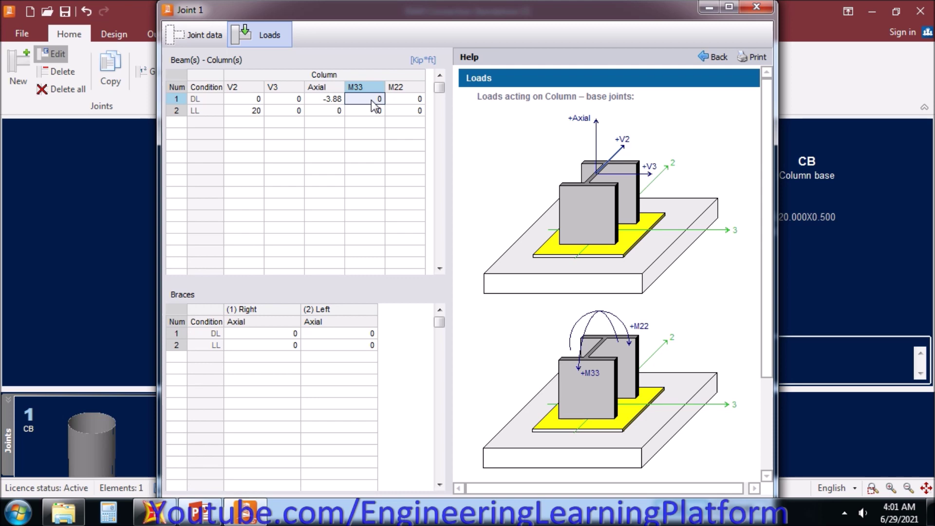
text(400)
key(Return)
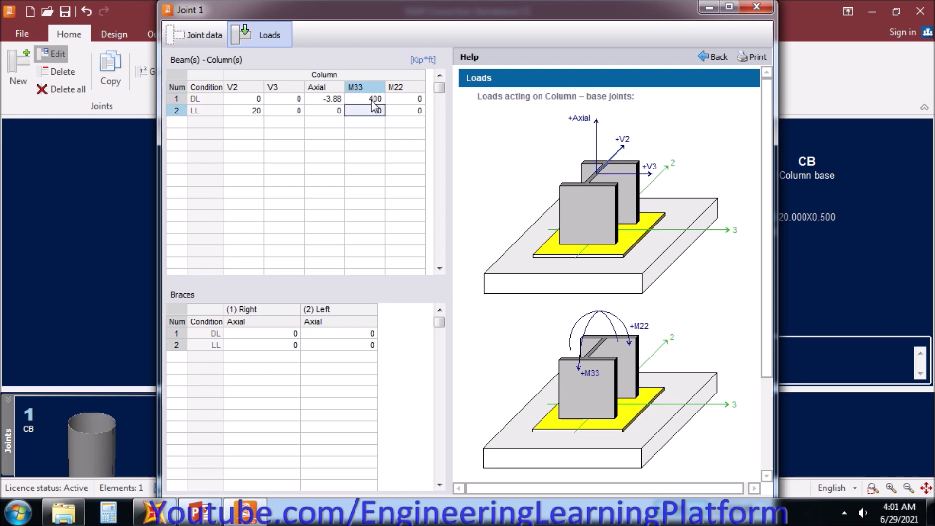
click(372, 100)
text(0)
key(Return)
text(400)
key(Return)
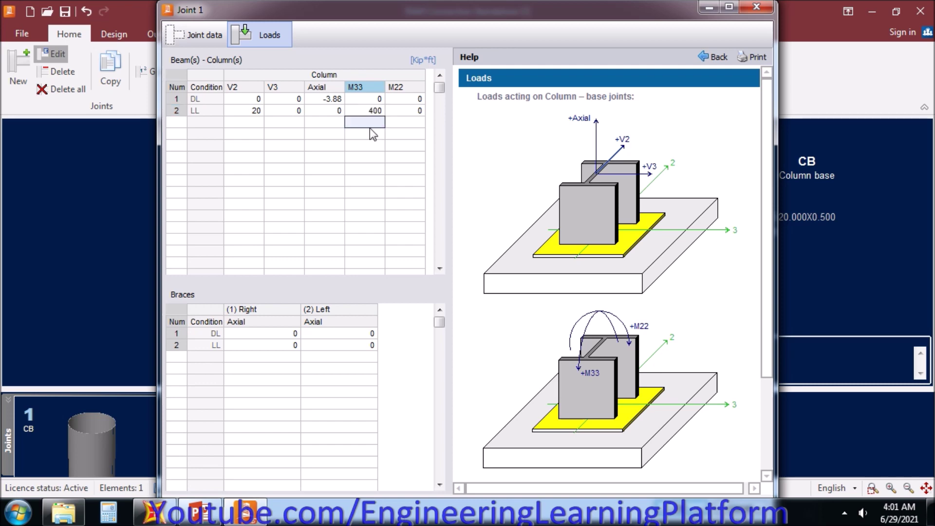
mouse_move(200, 511)
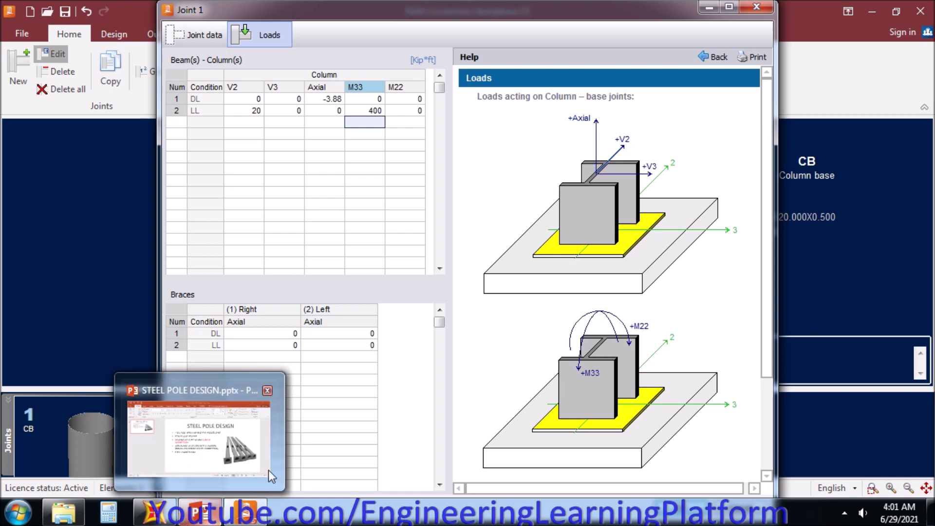
- Show the DEAD Moment 2-2 diagram, confirming zero moment, then return to Joint 1's loads
click(254, 448)
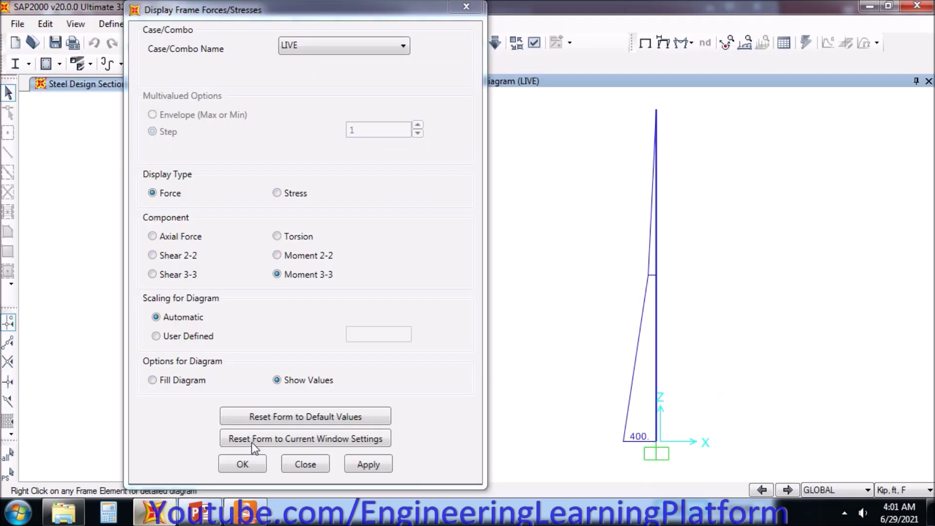
click(434, 330)
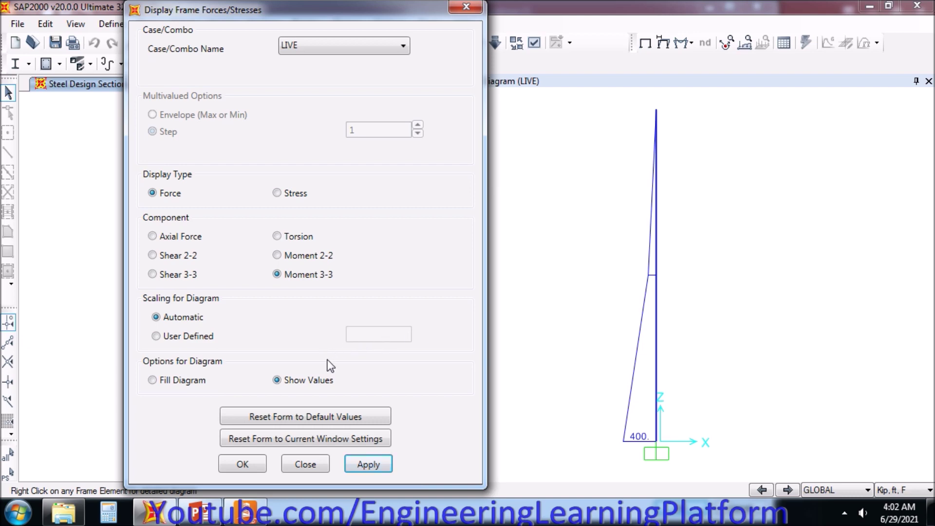
click(338, 42)
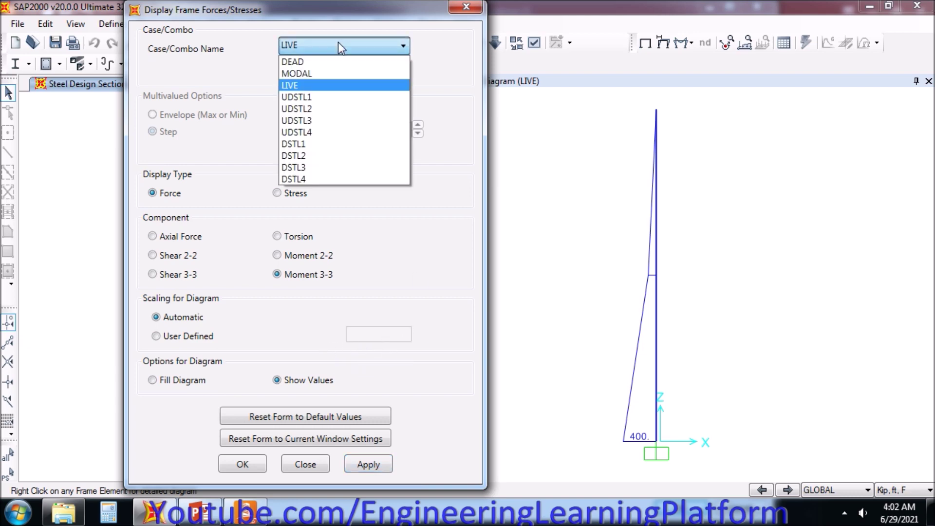
click(329, 59)
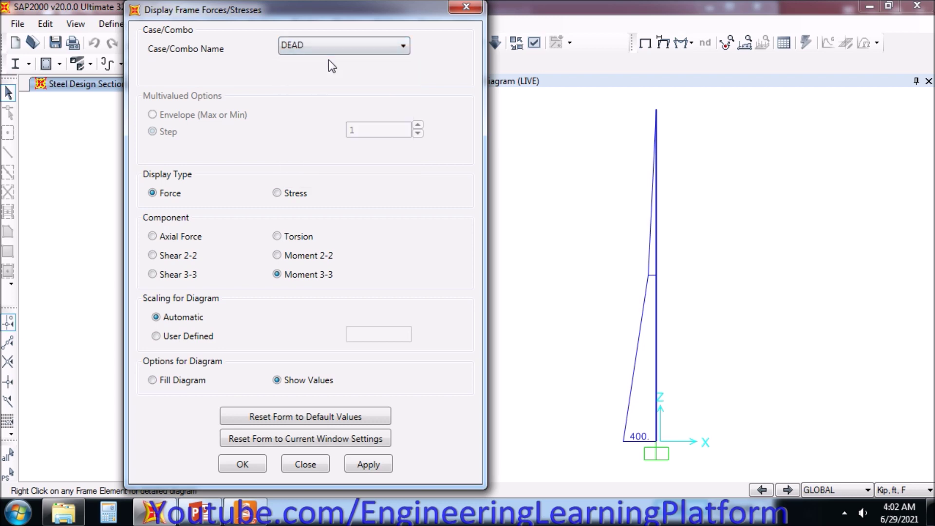
click(305, 255)
click(363, 464)
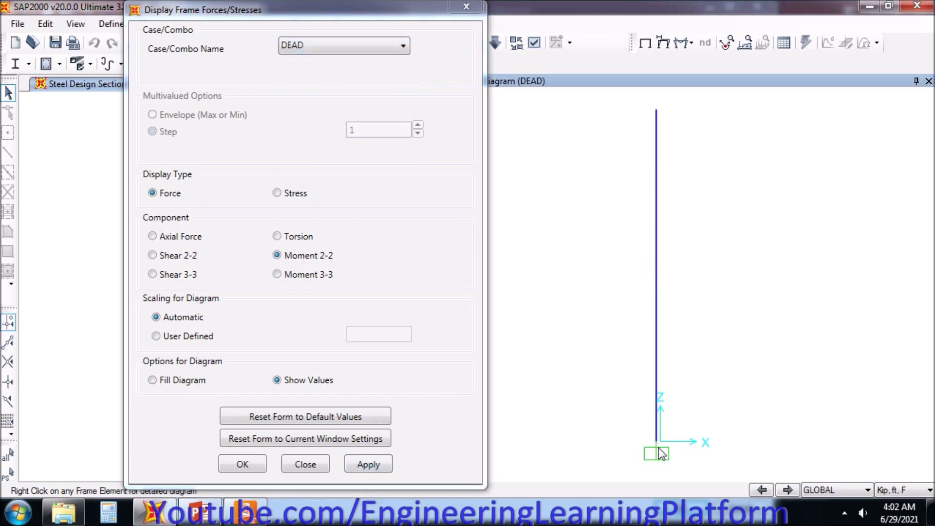
click(307, 464)
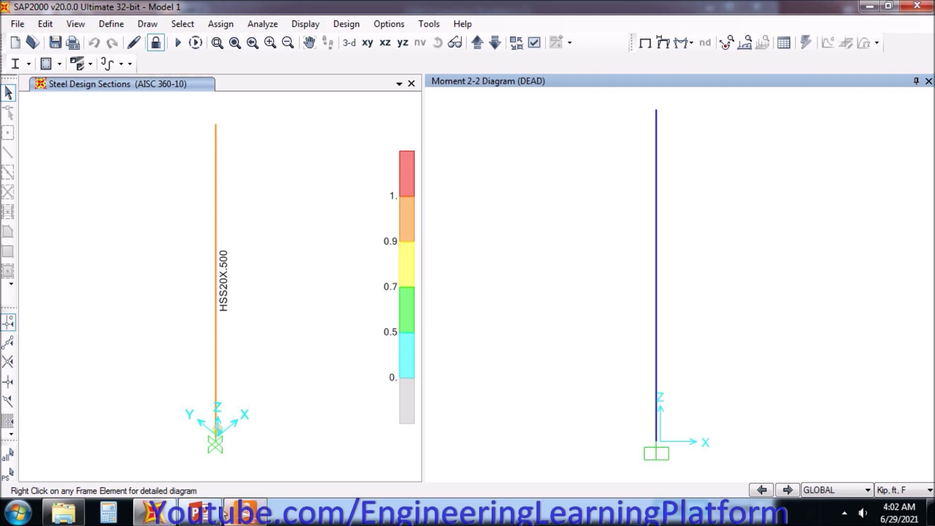
click(239, 511)
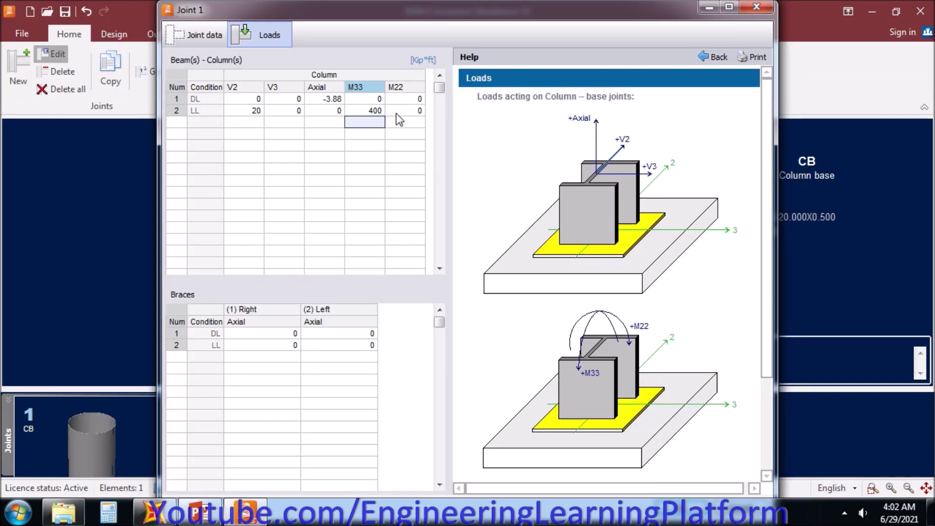
- Review the LL load values (axial, M22, M33) in the Joint 1 loads grid
click(325, 111)
key(Left)
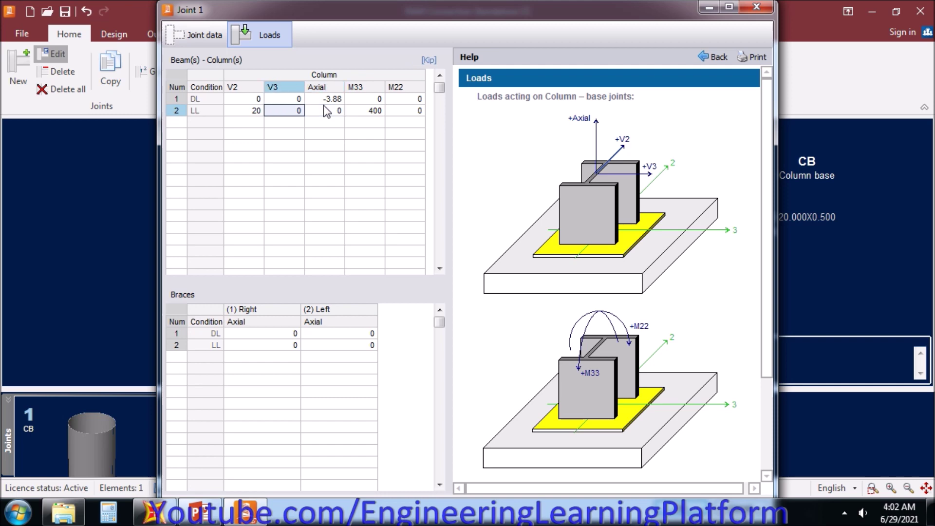
key(Home)
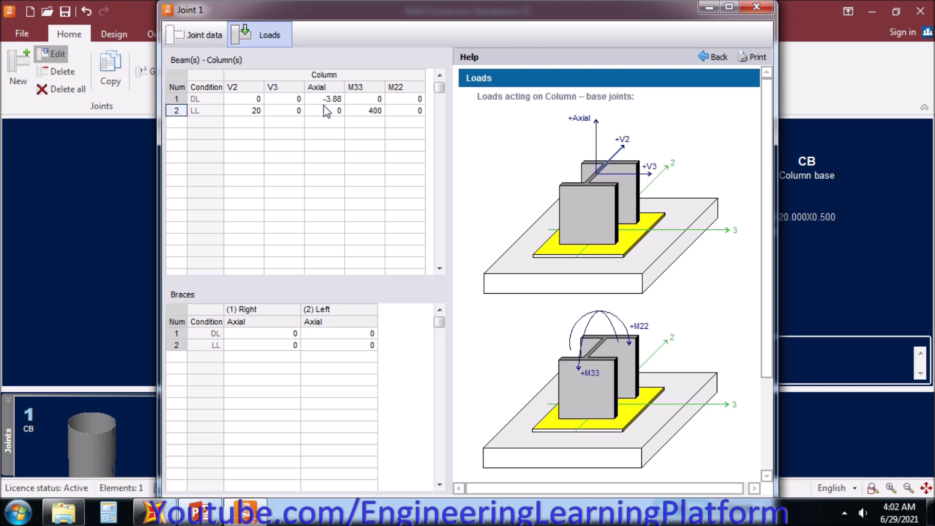
click(404, 113)
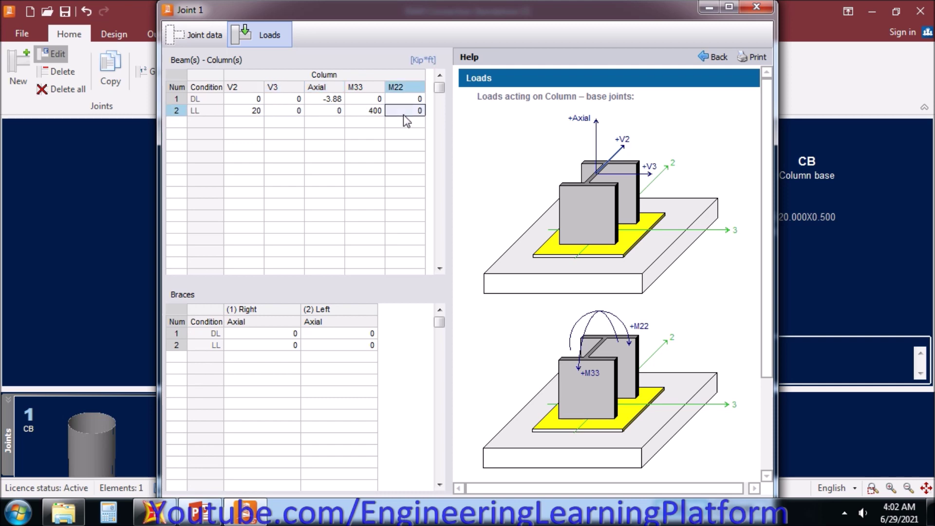
click(367, 113)
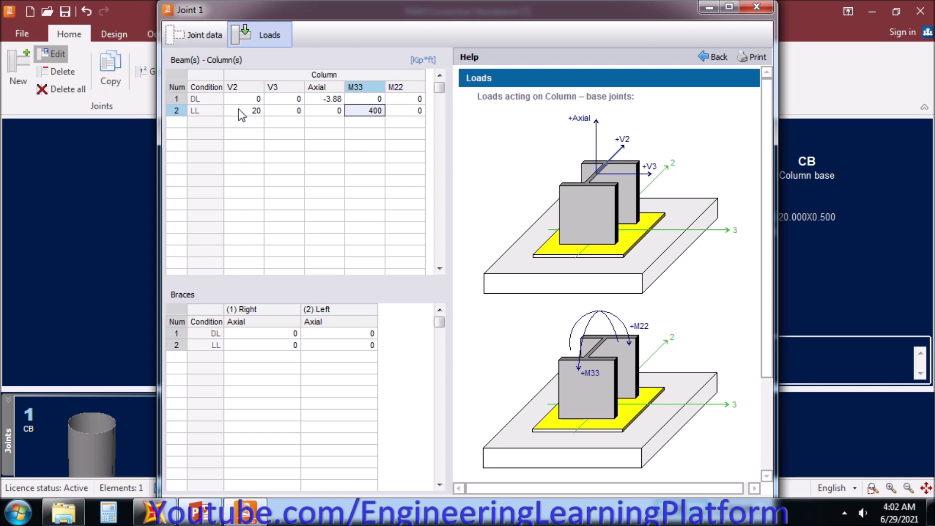
- Accept Joint 1's loads (DL axial -3.88, LL V2 20, LL M33 400) and return to Home
double_click(639, 12)
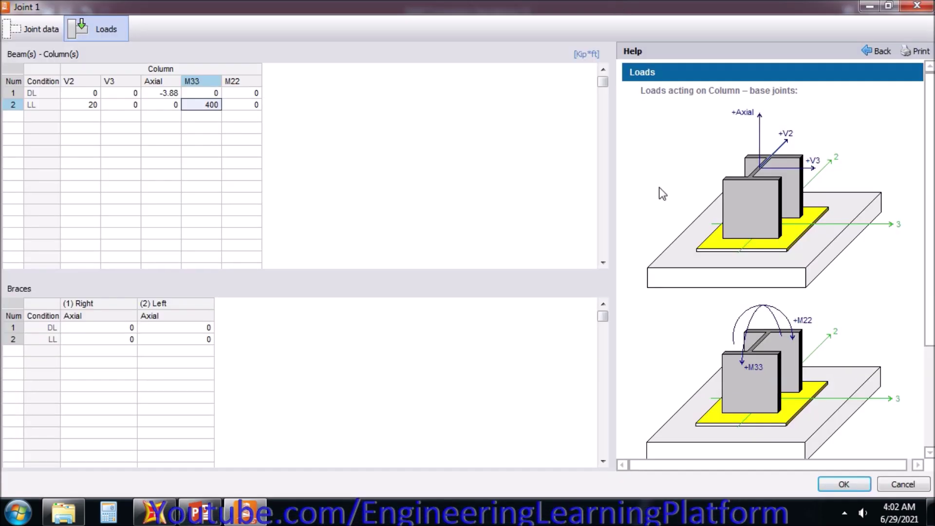
click(843, 484)
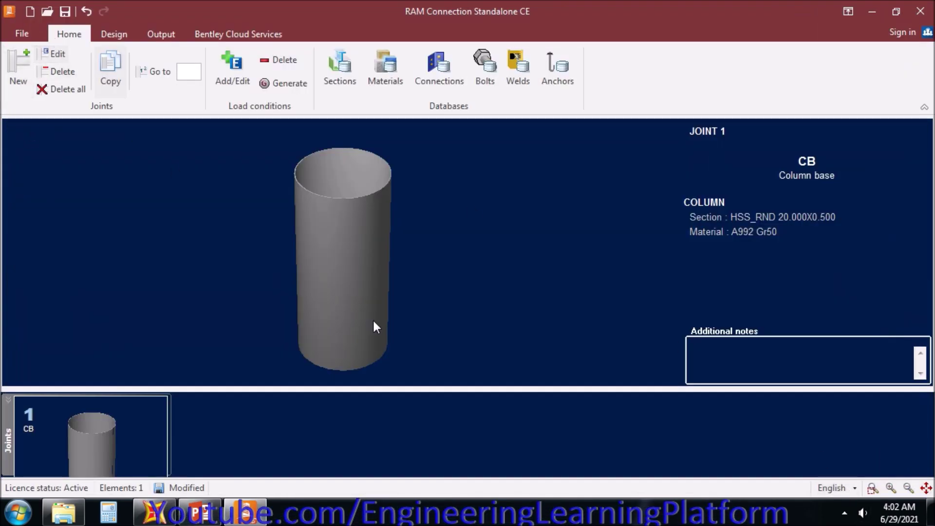
click(112, 34)
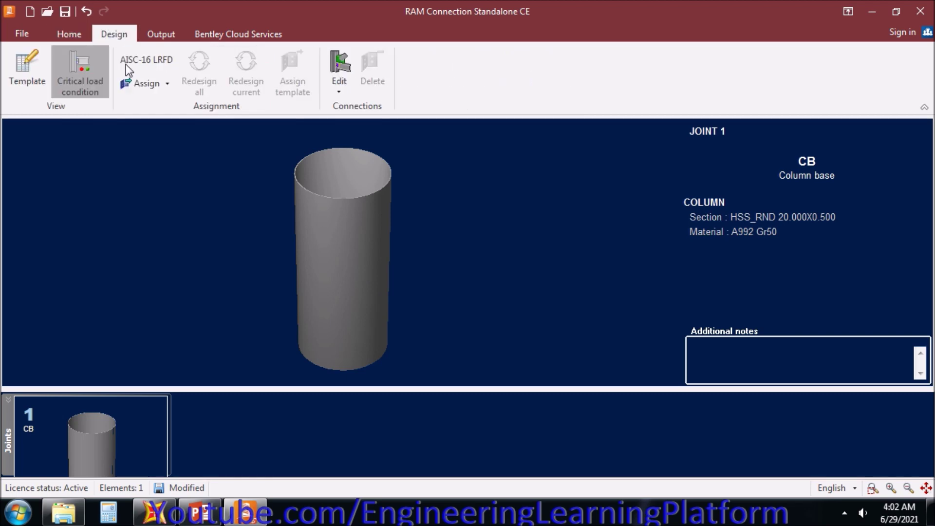
click(85, 34)
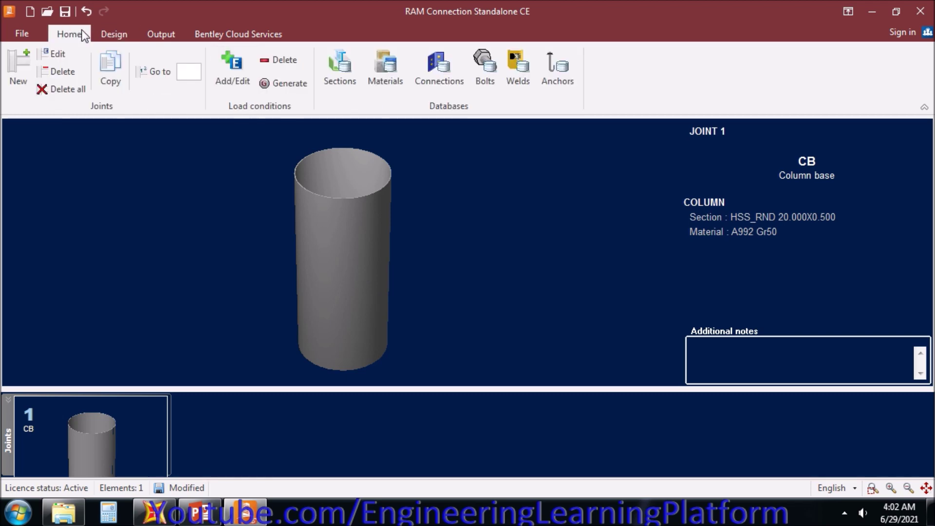
- Generate 1.4DL and 1.2DL+1.6LL from the ASCE 7-10 LRFD factored load combos.rag set
click(266, 84)
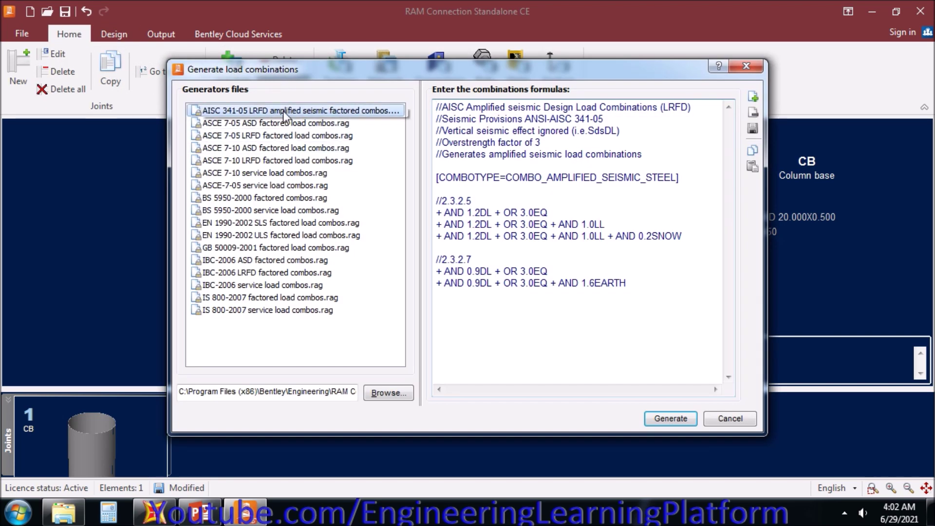
click(273, 159)
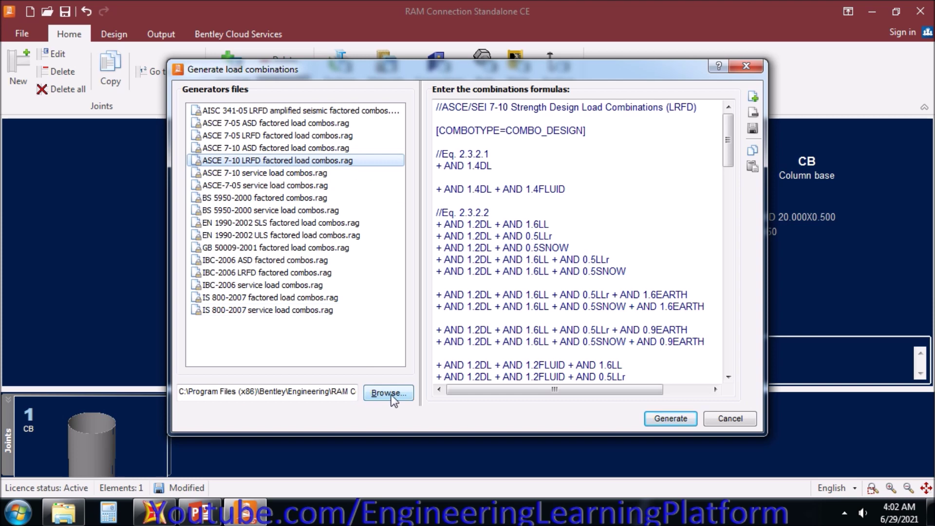
click(670, 419)
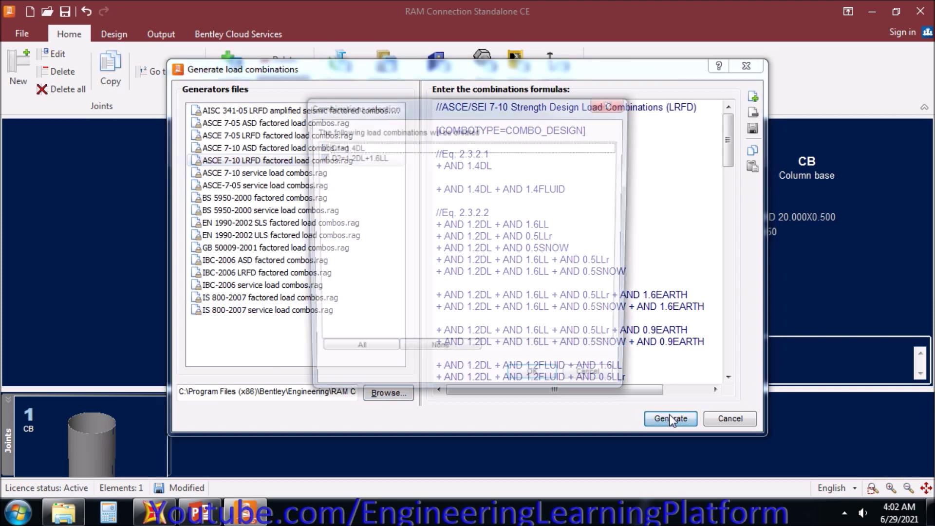
click(537, 382)
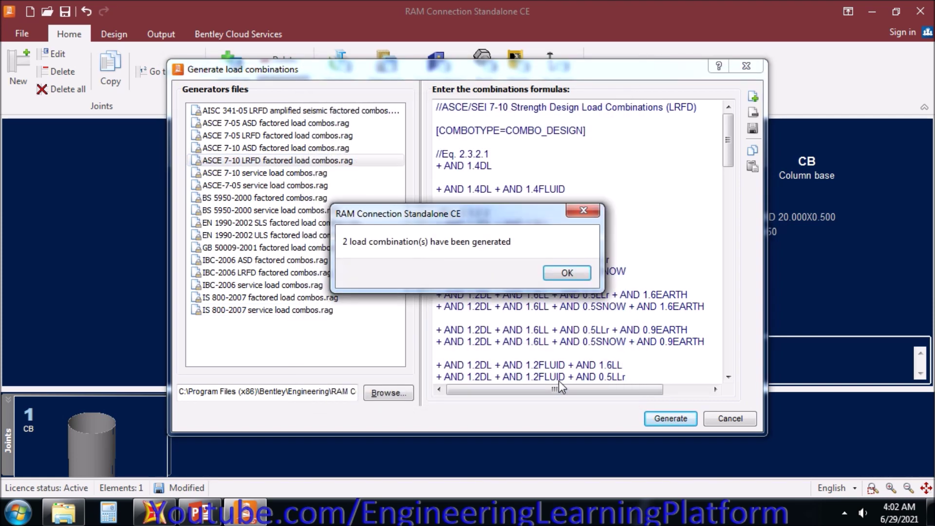
click(560, 273)
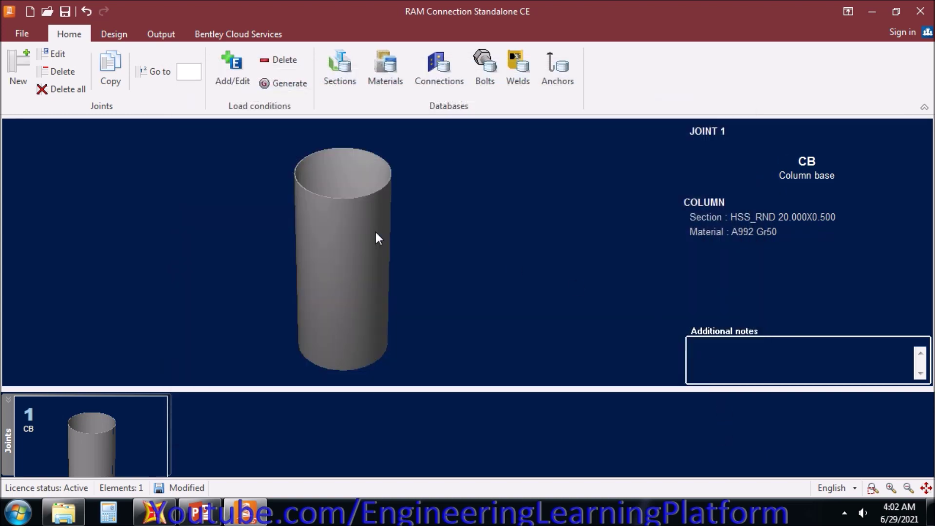
- Assign a Smart Fixed Biaxial Base Plate connection to joint 1 and dismiss the report
click(114, 33)
click(142, 78)
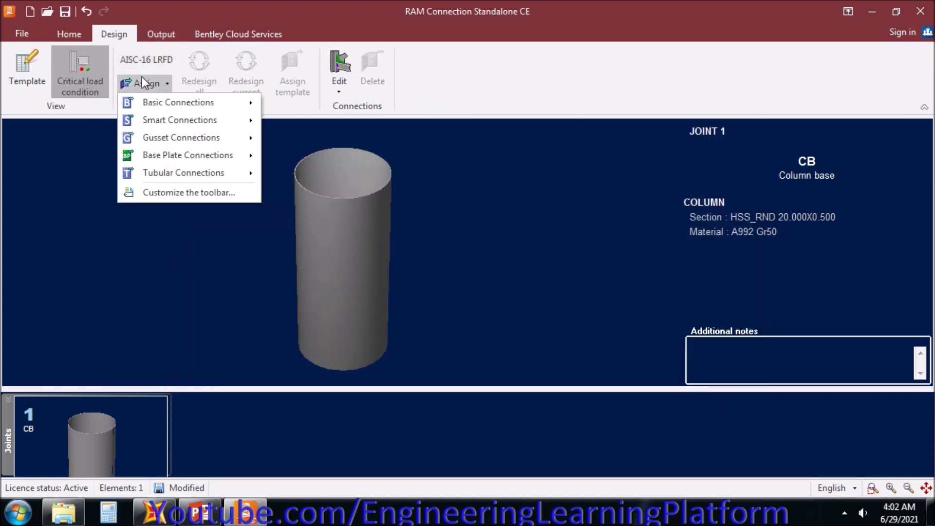
mouse_move(190, 109)
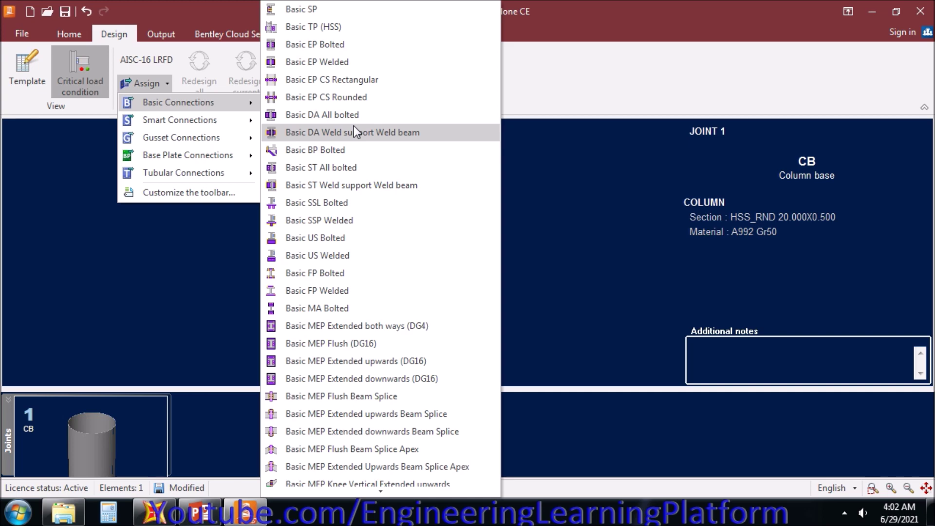
mouse_move(219, 154)
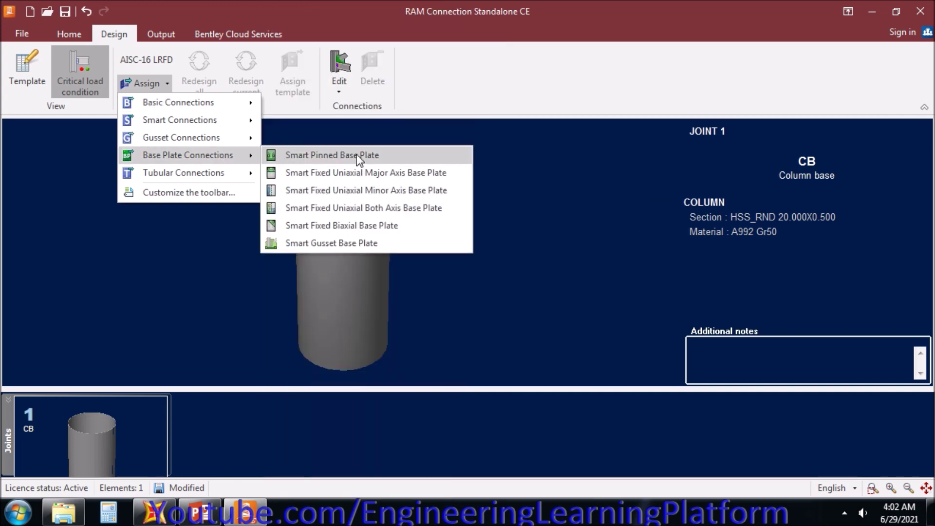
click(399, 227)
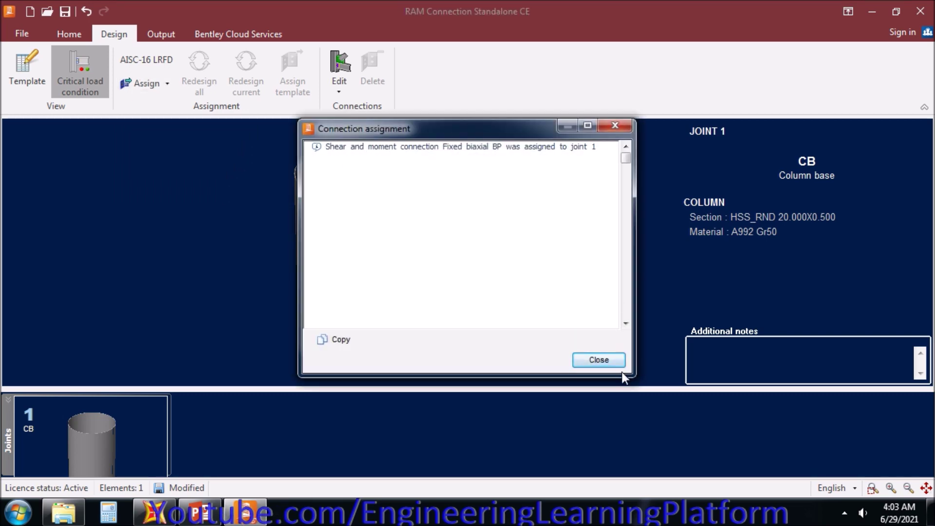
click(609, 360)
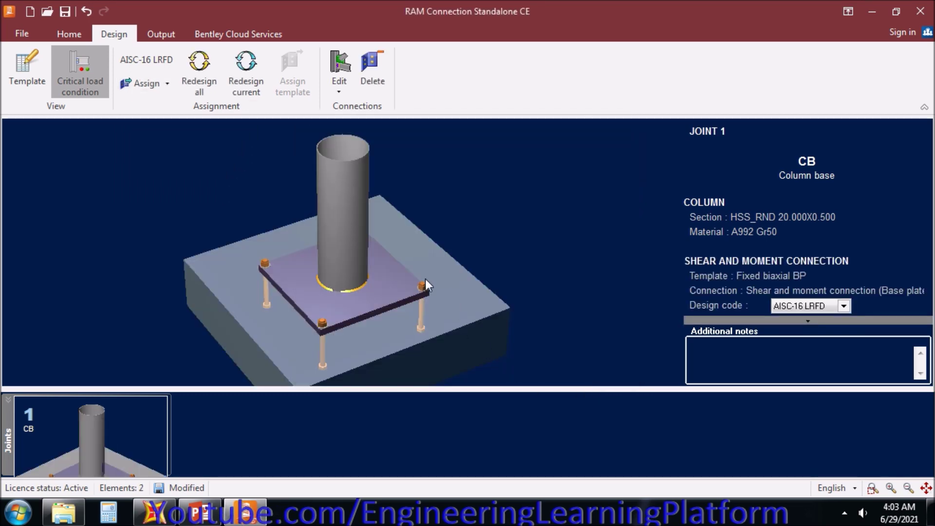
scroll(425, 285, down, 2)
drag(594, 391, 591, 342)
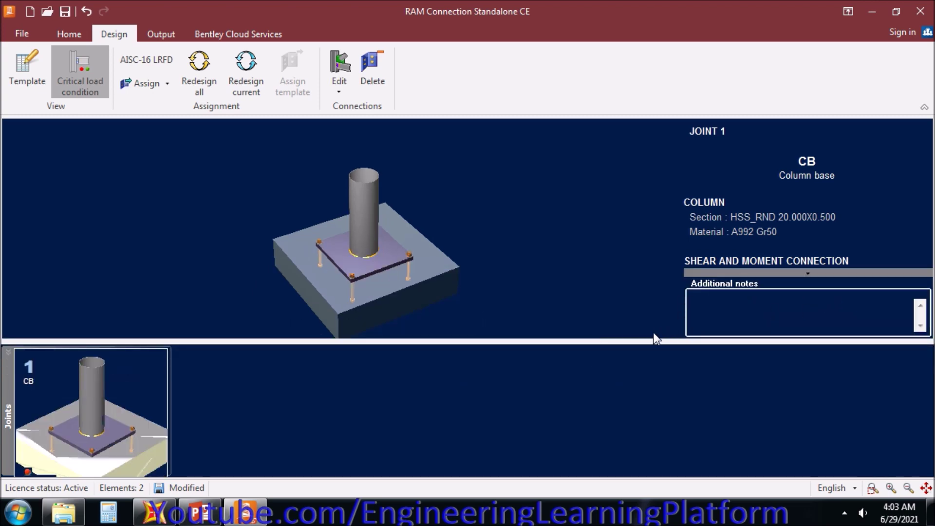
- Open the base plate connection in the Connection Pad, viewed isometrically, with optimization enabled
click(765, 271)
click(891, 263)
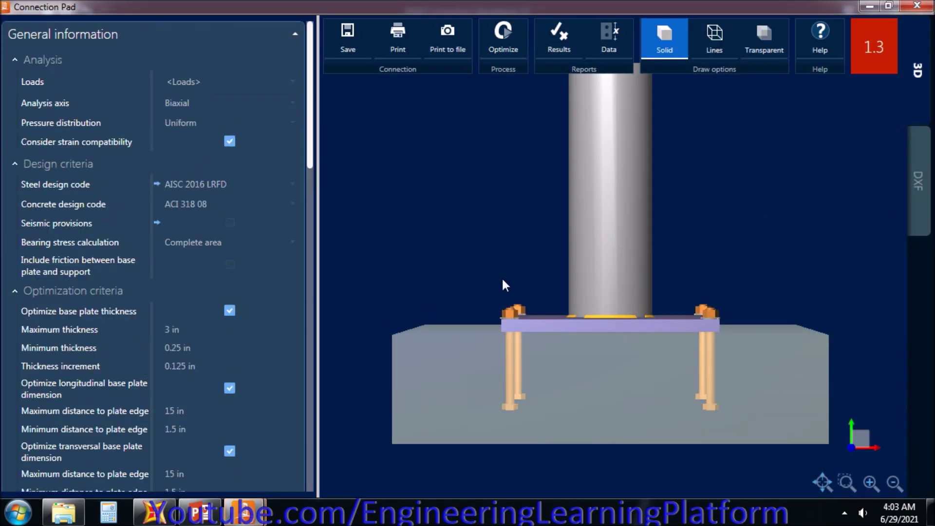
scroll(603, 283, down, 3)
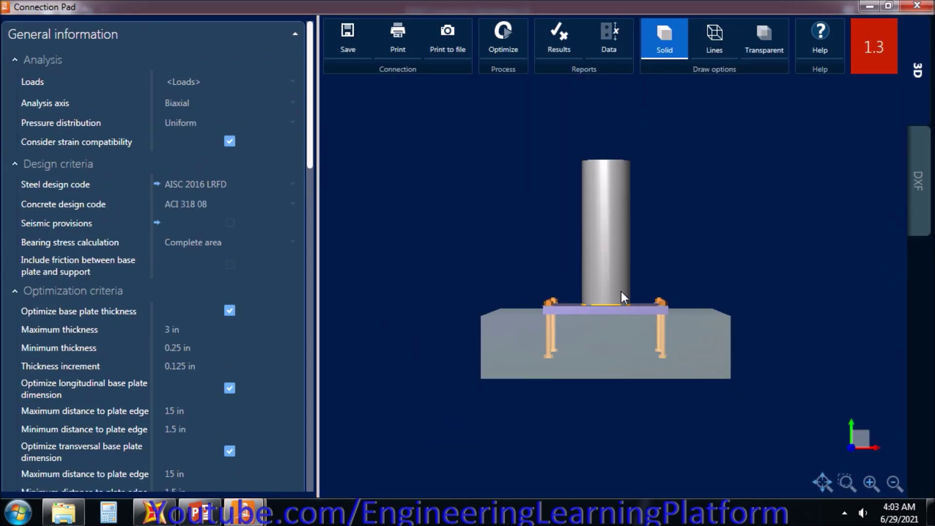
drag(621, 291, 568, 349)
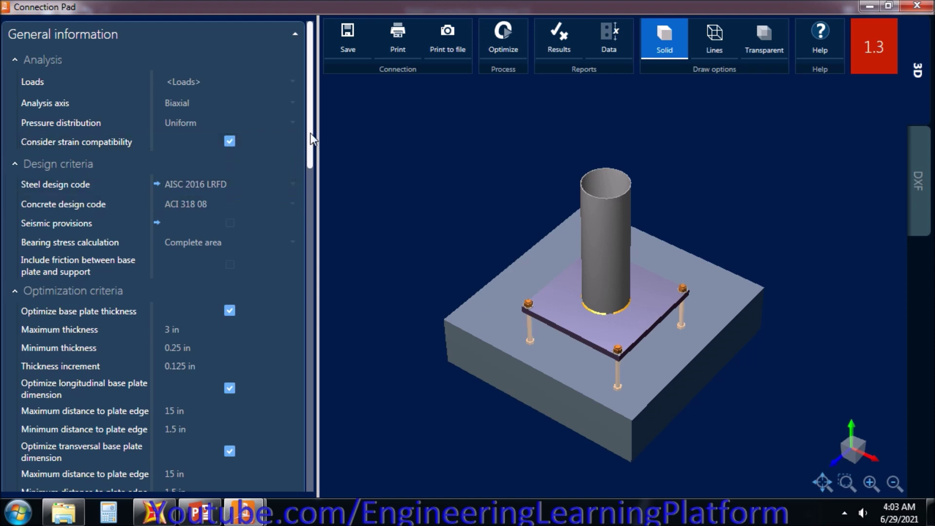
scroll(311, 133, down, 7)
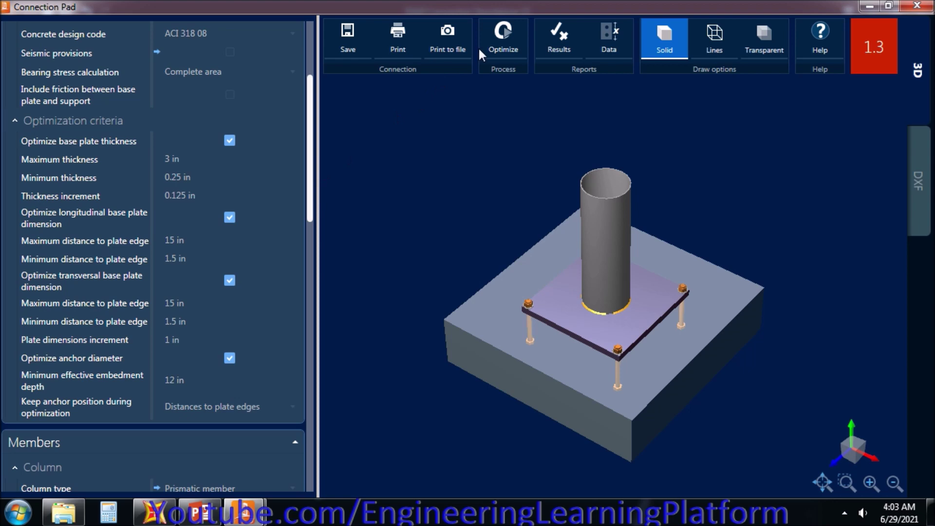
click(503, 39)
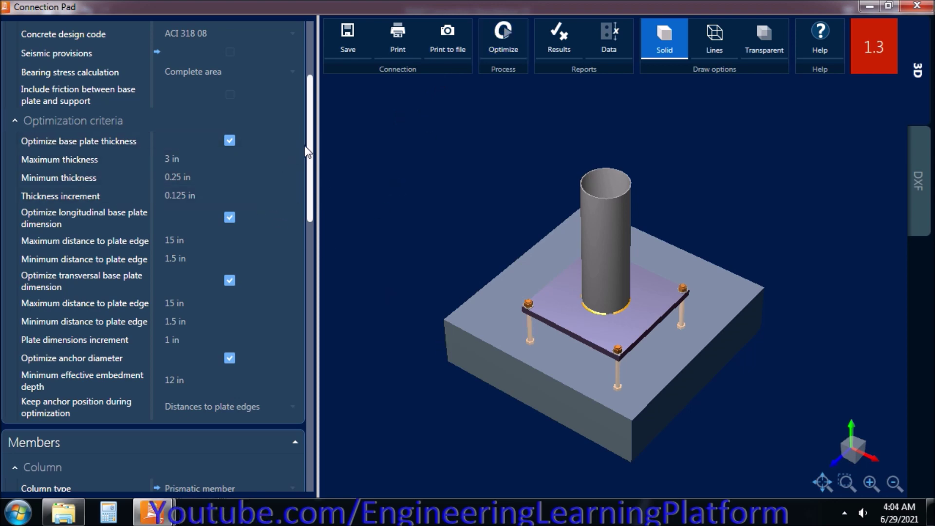
drag(314, 142, 312, 152)
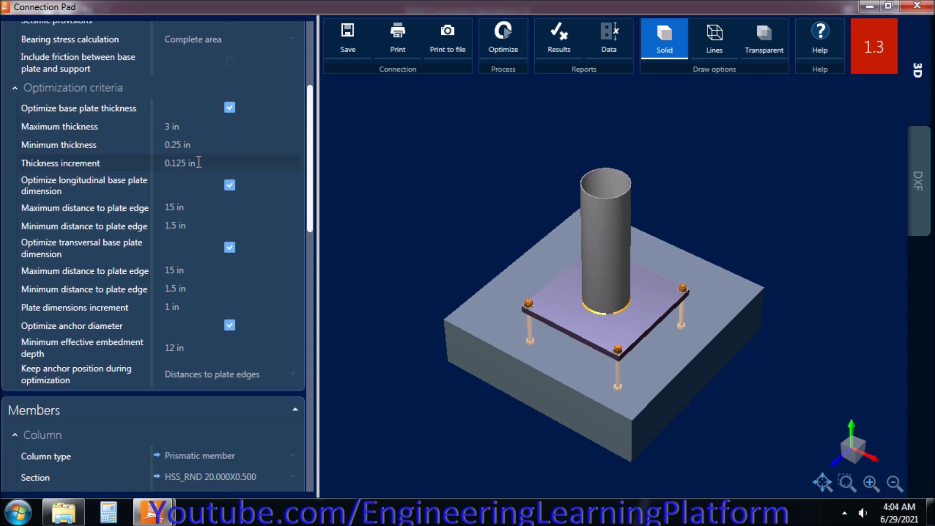
- Set longitudinal and transversal minimum distance to plate edge both to 2 in
click(191, 225)
text(2)
key(Return)
scroll(190, 221, up, 3)
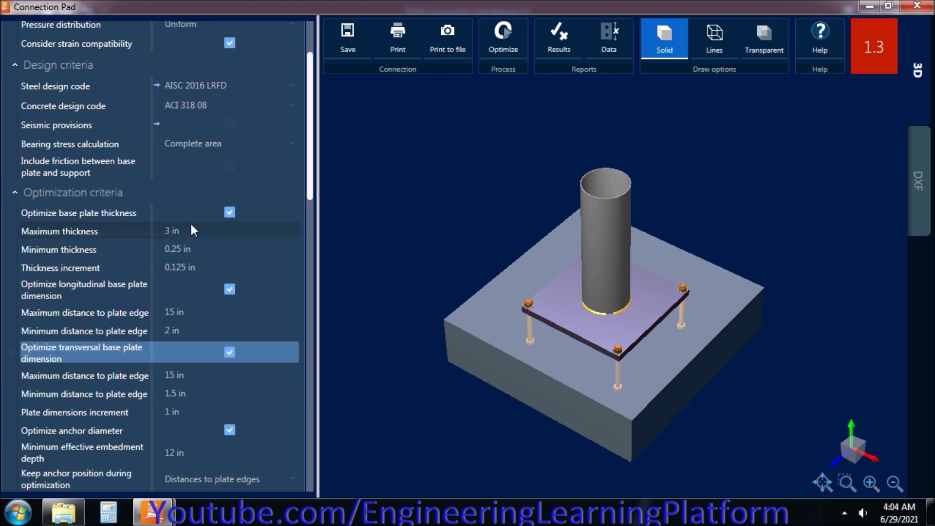
scroll(204, 122, down, 9)
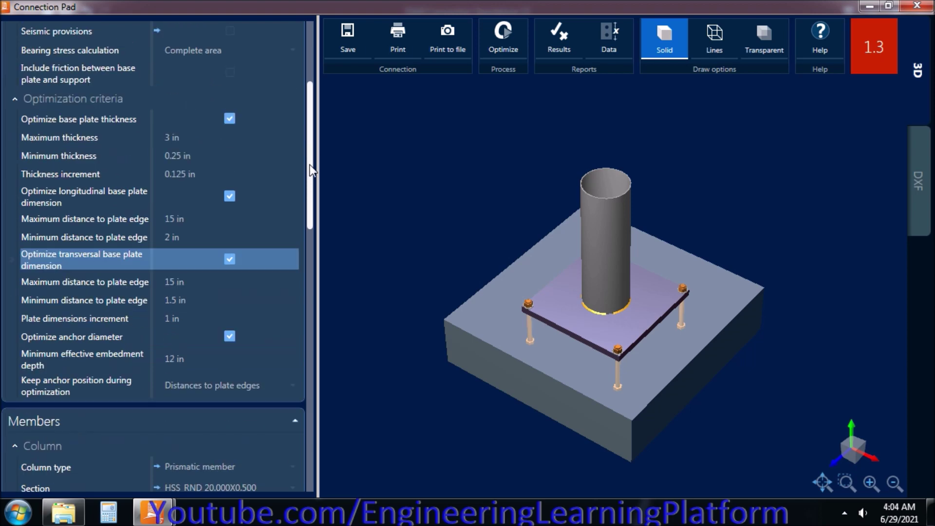
click(204, 81)
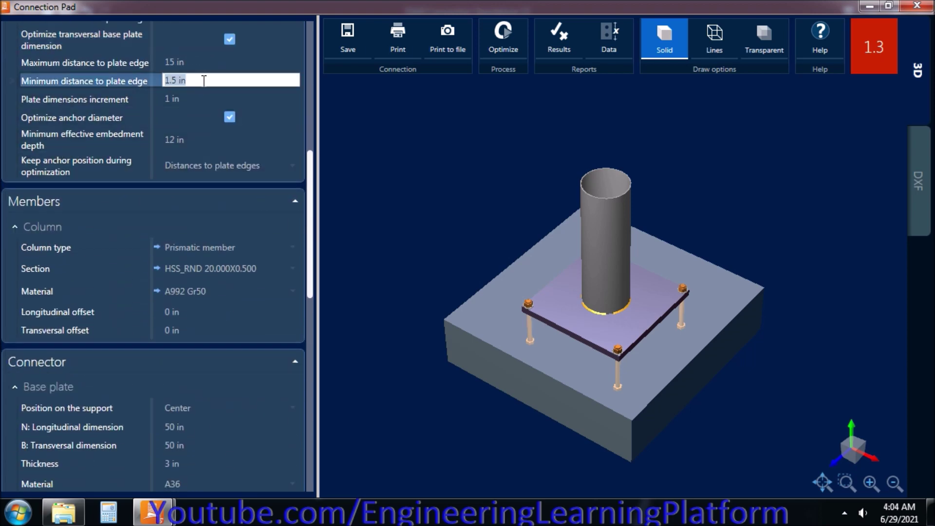
text(2)
key(Return)
scroll(201, 79, up, 9)
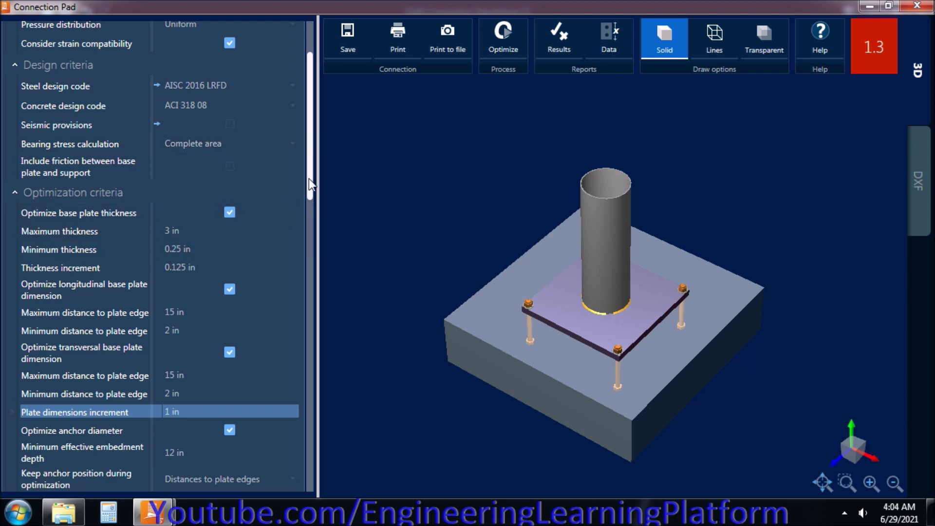
drag(311, 173, 302, 277)
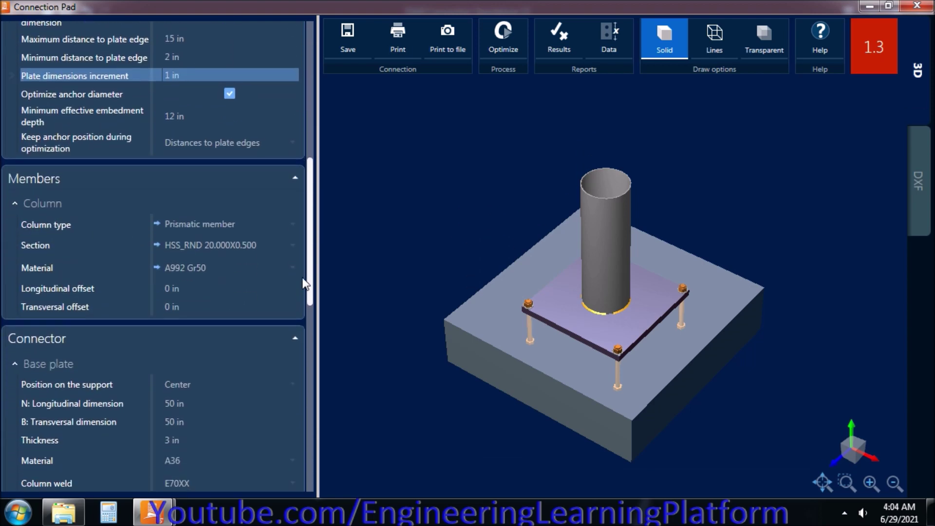
- Try a 2 in column longitudinal offset, then reset it to 0 in
click(188, 288)
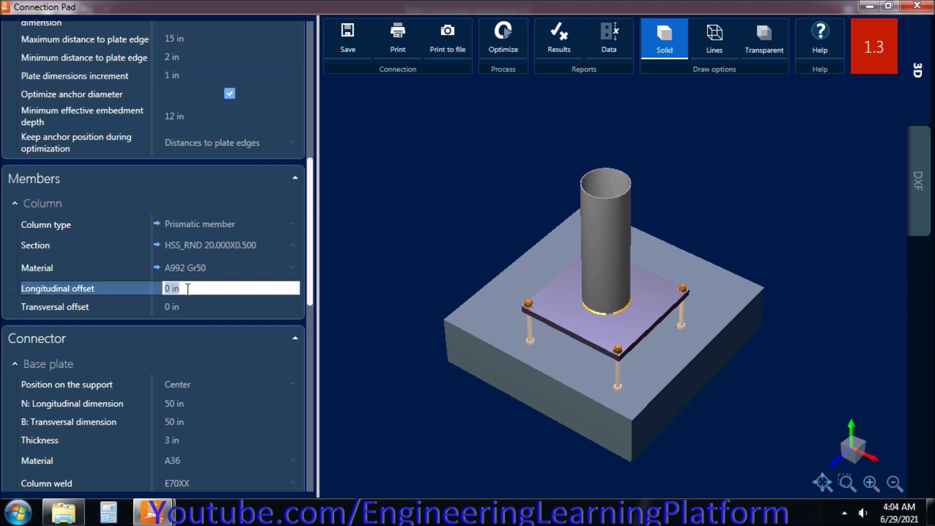
text(2)
key(Return)
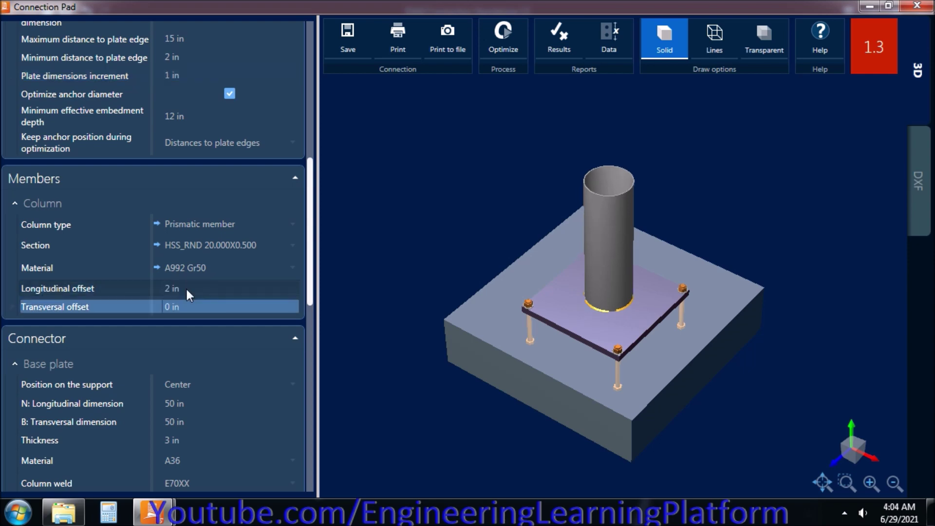
click(185, 287)
text(0)
key(Return)
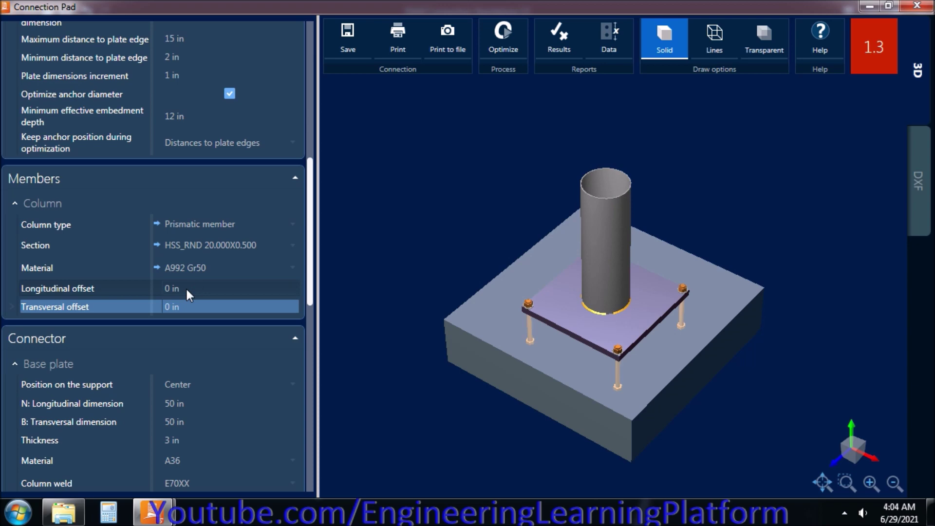
- Raise the column weld size through 4 and 8 to 10 sixteenths and view the results report
scroll(303, 269, down, 4)
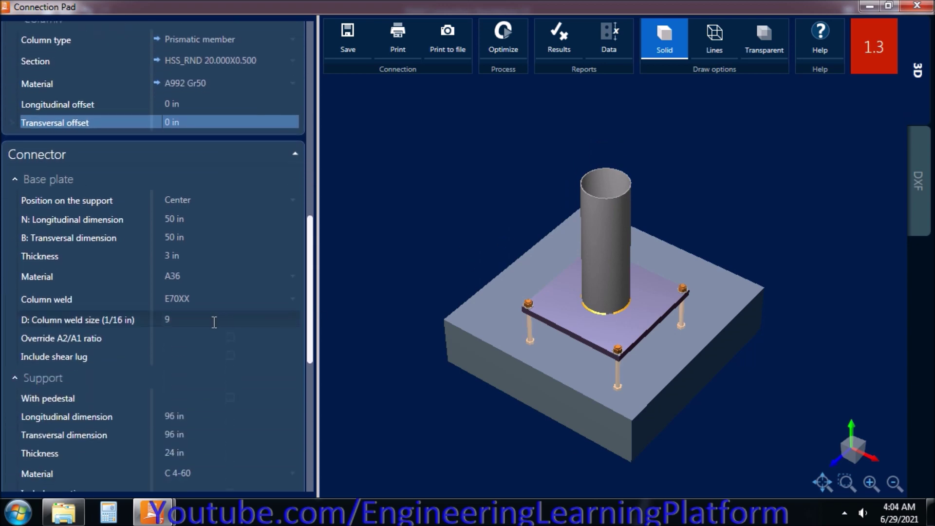
click(215, 321)
text(4)
key(Tab)
scroll(212, 322, down, 3)
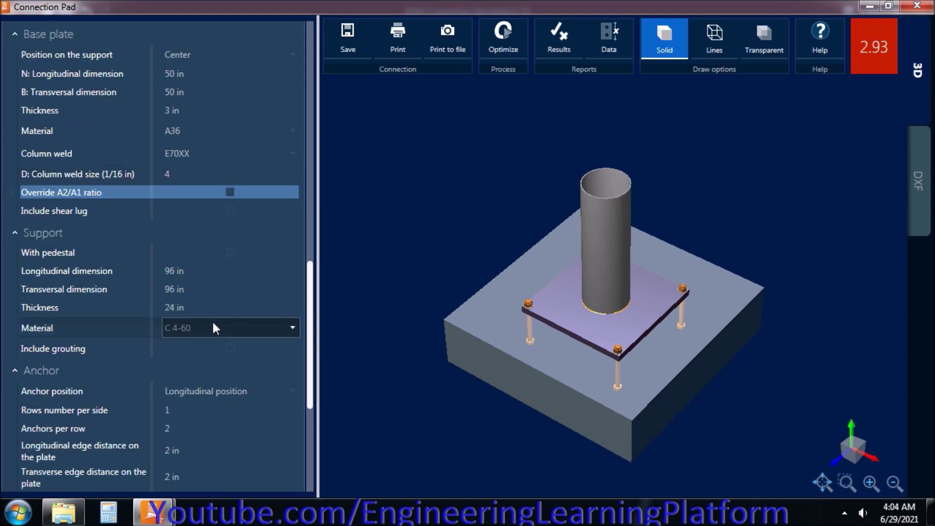
click(200, 172)
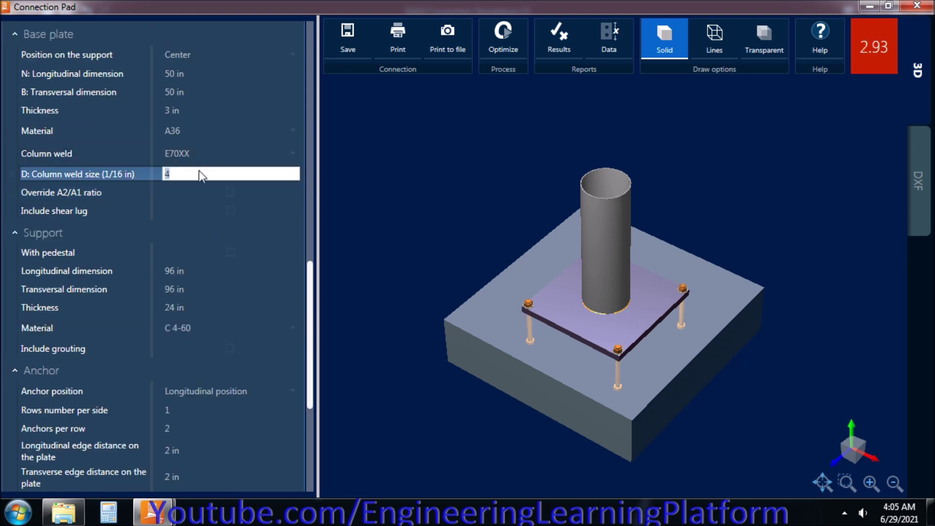
text(8)
key(Tab)
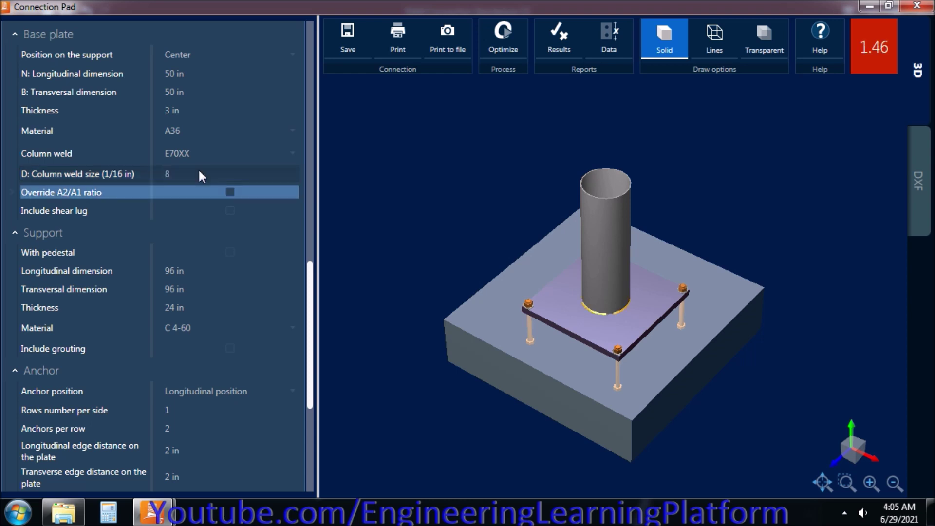
click(199, 171)
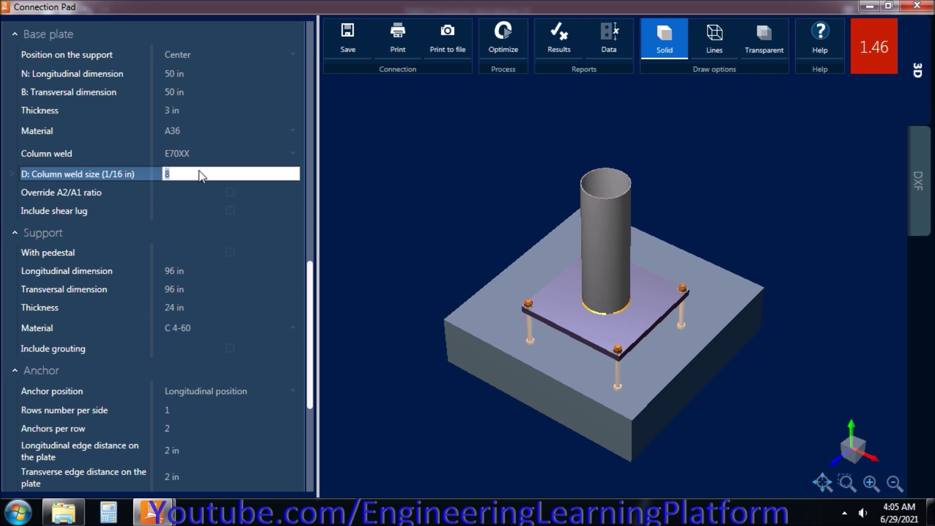
text(10)
key(Tab)
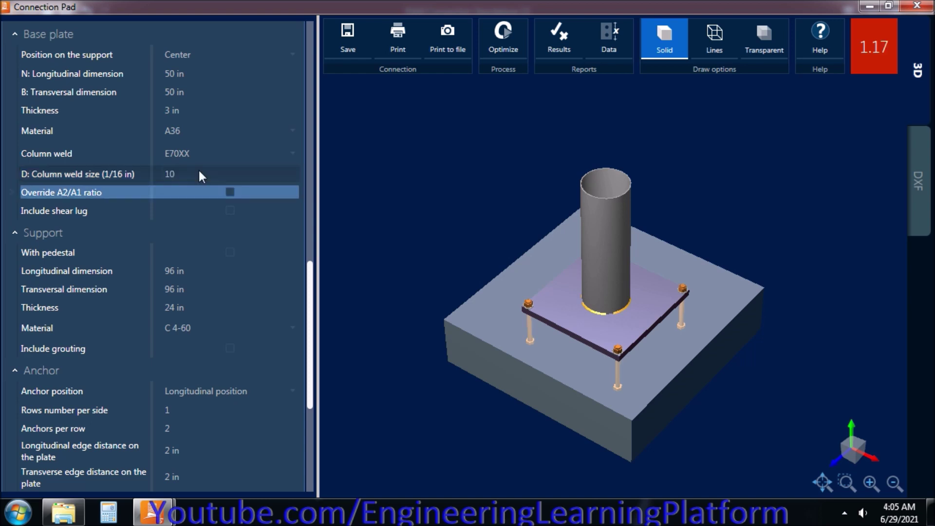
click(575, 37)
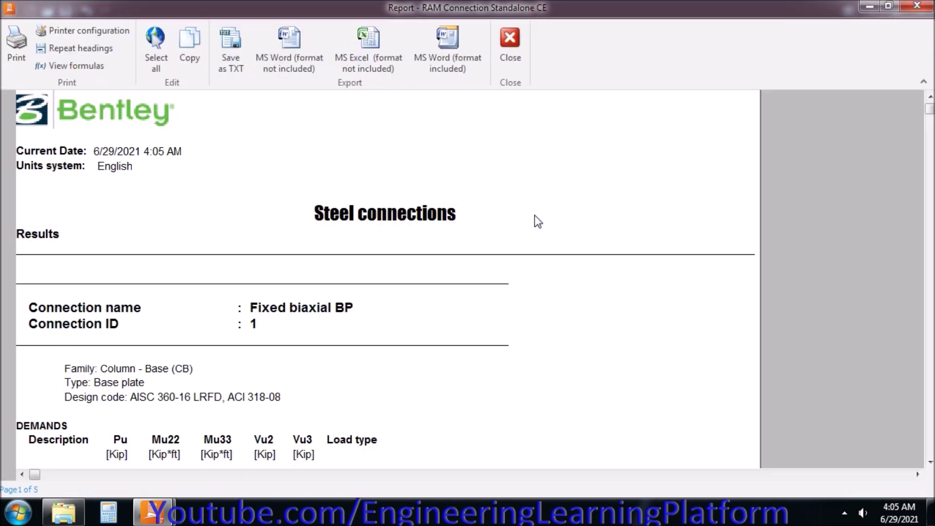
scroll(437, 264, down, 5)
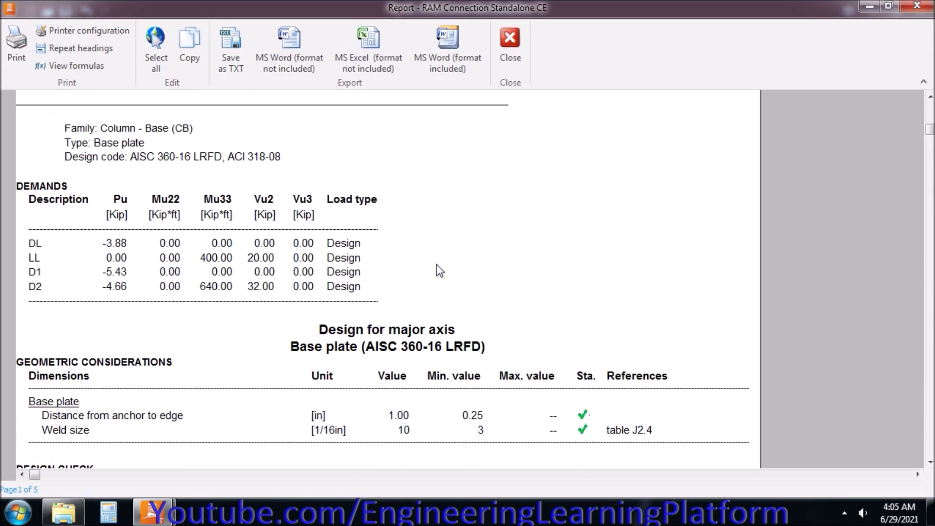
scroll(440, 271, down, 2)
scroll(439, 271, down, 3)
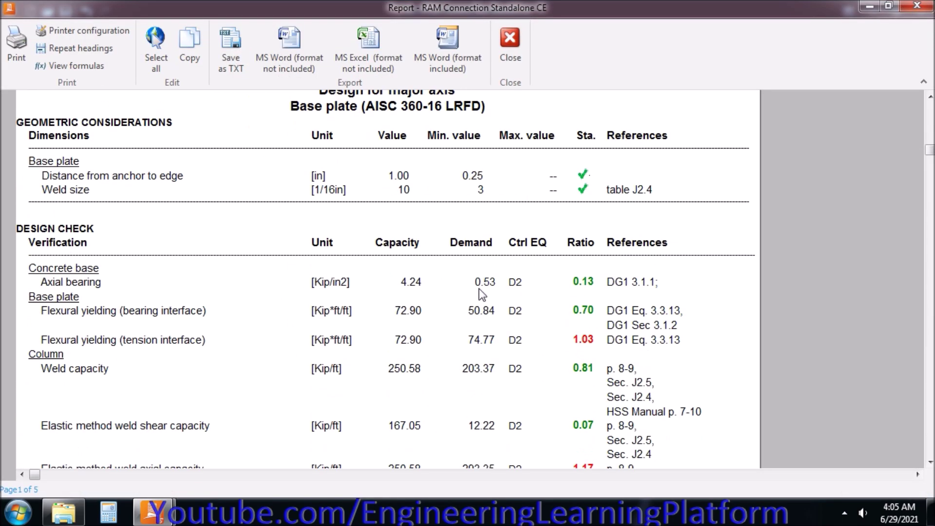
click(536, 340)
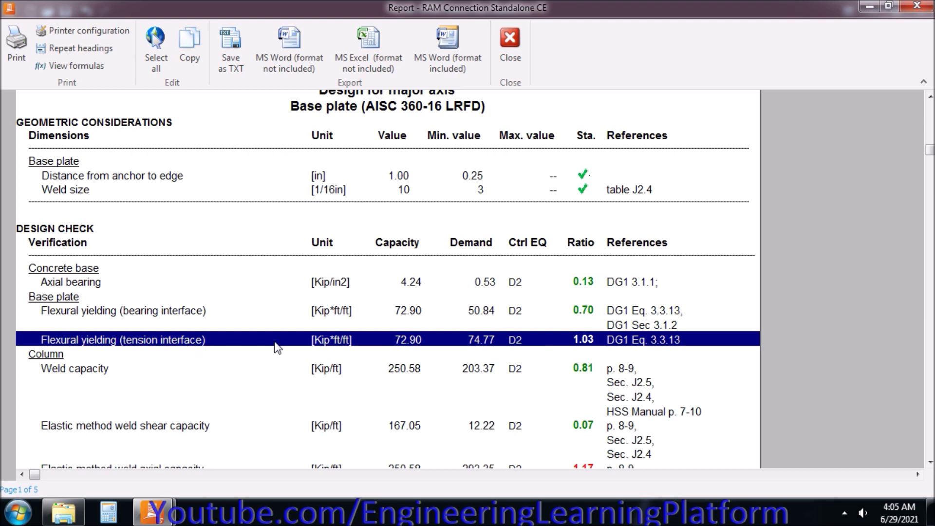
scroll(275, 344, down, 3)
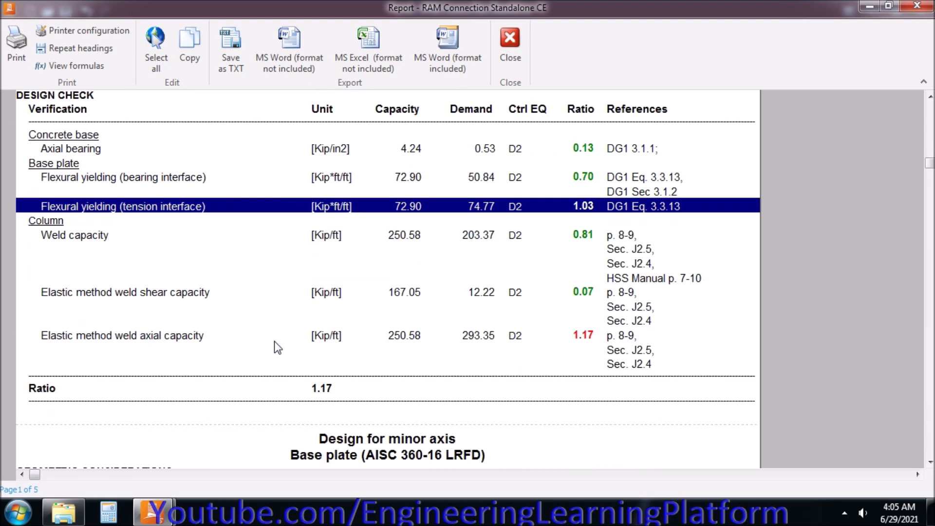
click(504, 338)
click(917, 6)
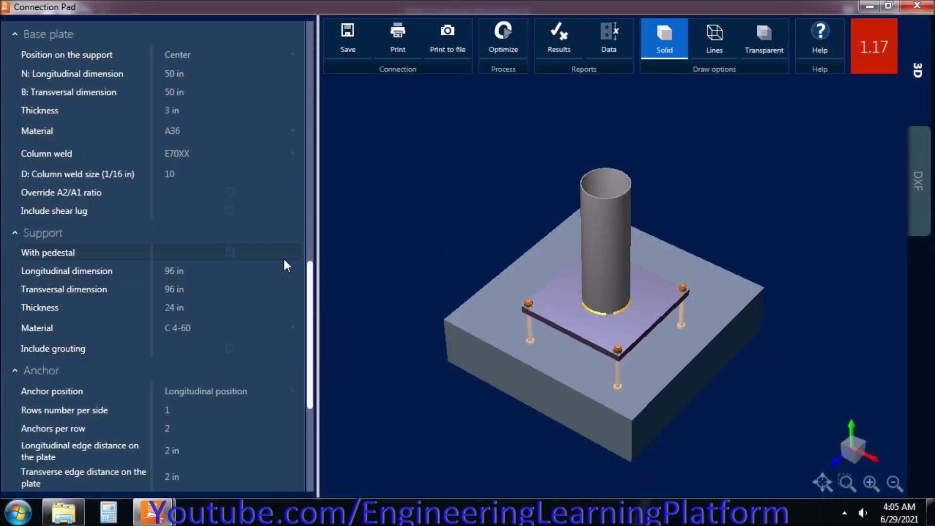
- Check the column weld electrode options, keeping E70XX
click(269, 156)
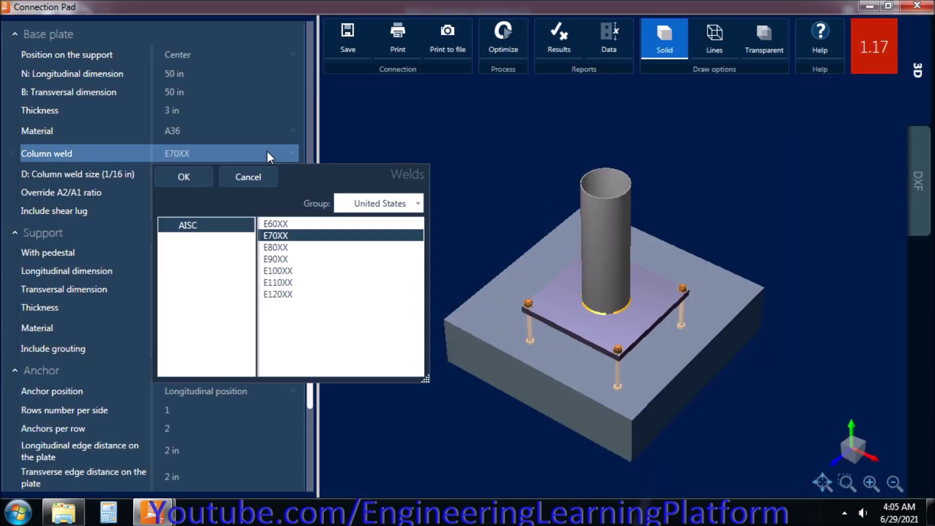
click(336, 123)
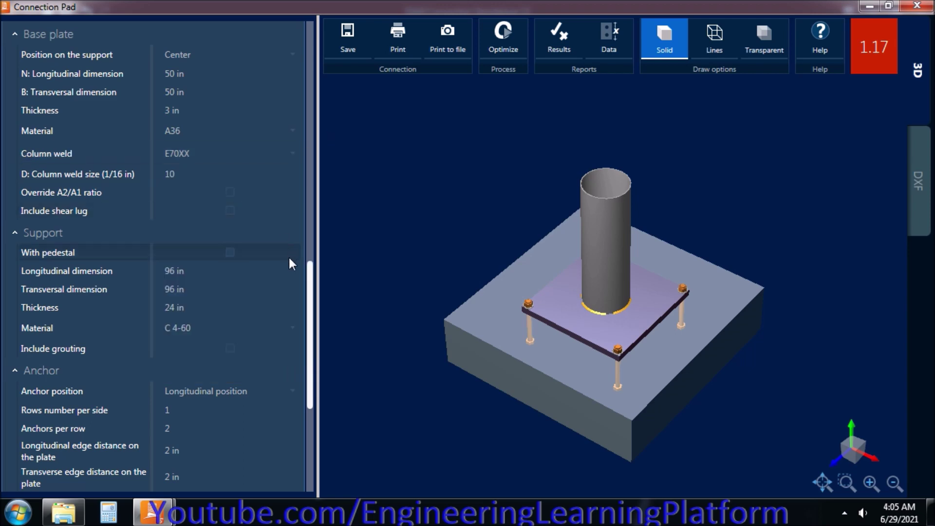
drag(307, 307, 302, 261)
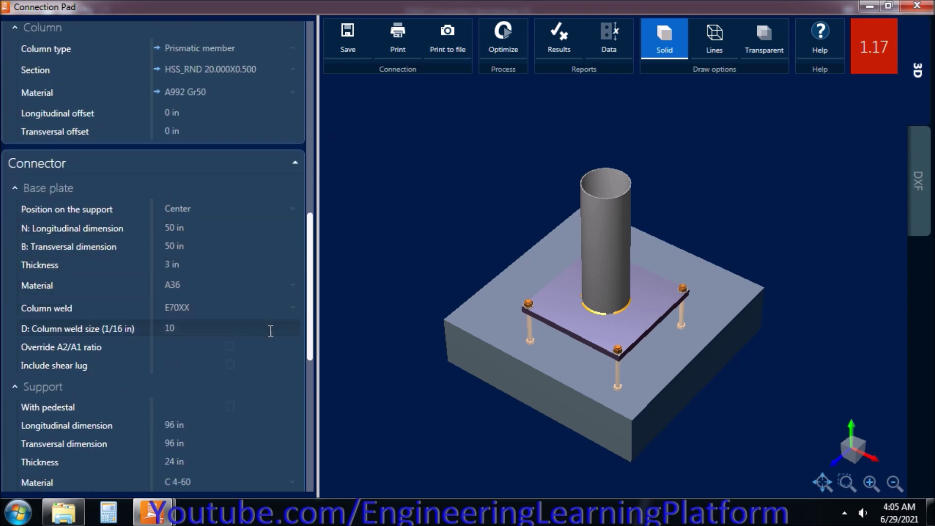
click(262, 308)
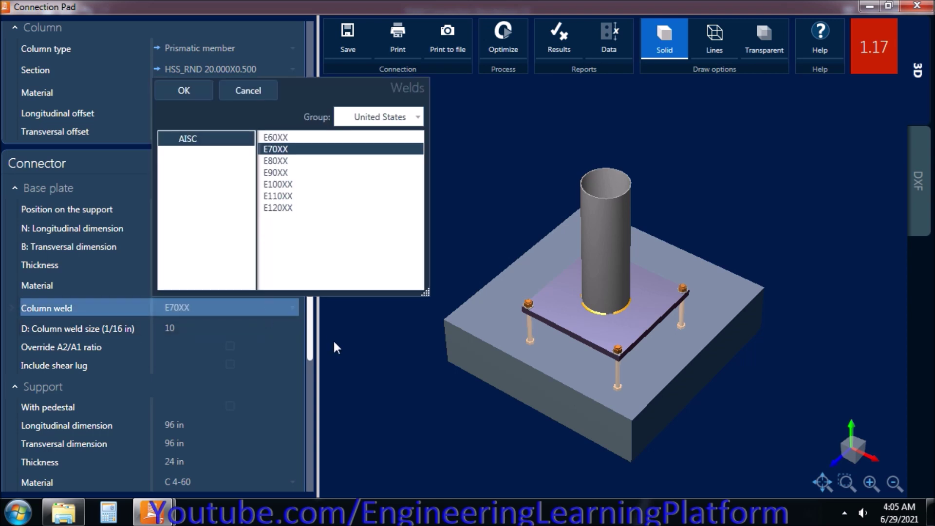
click(373, 342)
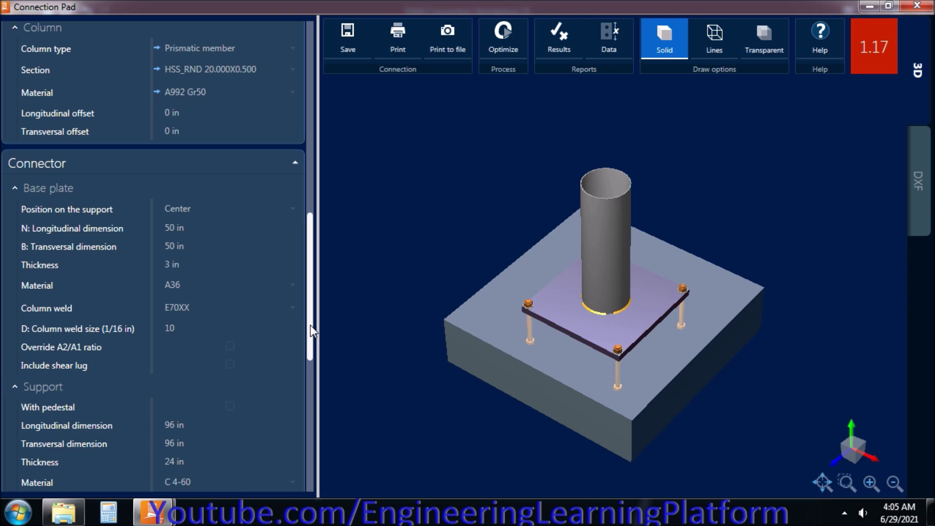
scroll(310, 325, down, 1)
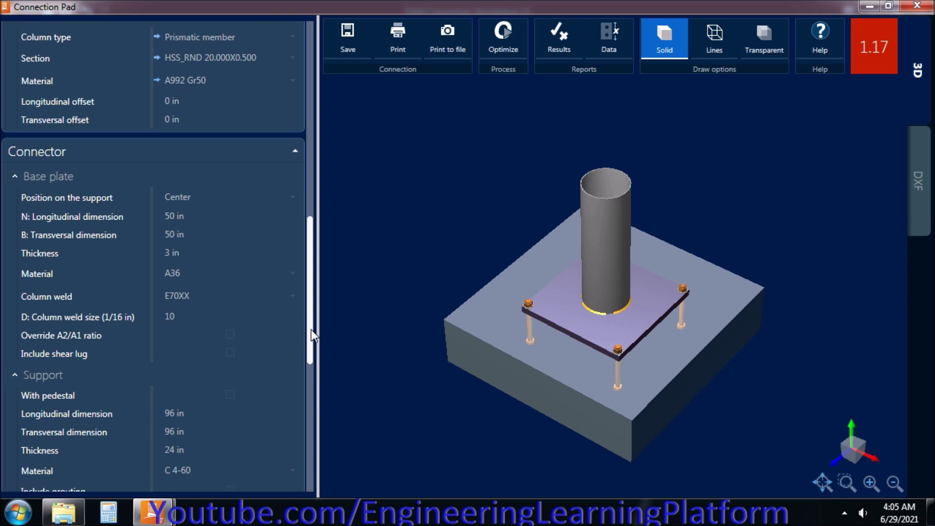
- Set the column weld size to 12 sixteenths, lowering the ratio to 1.03
click(202, 310)
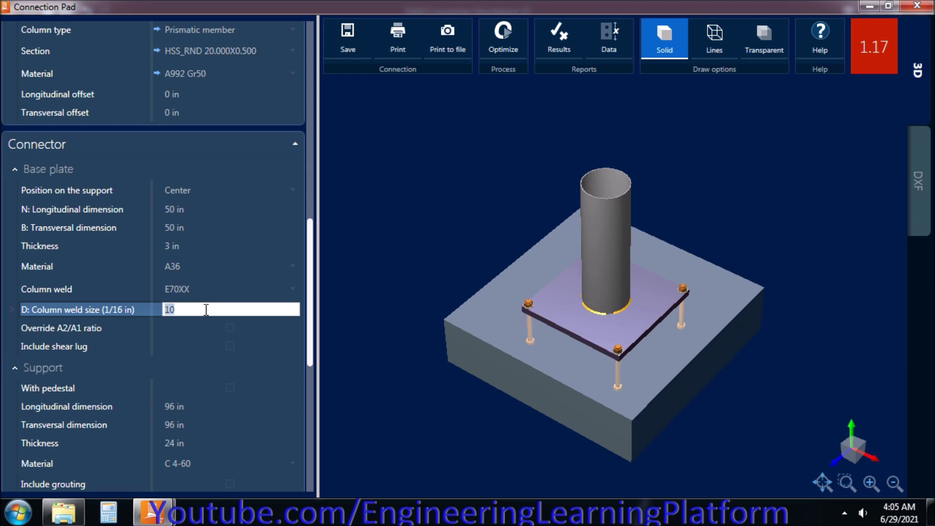
text(12)
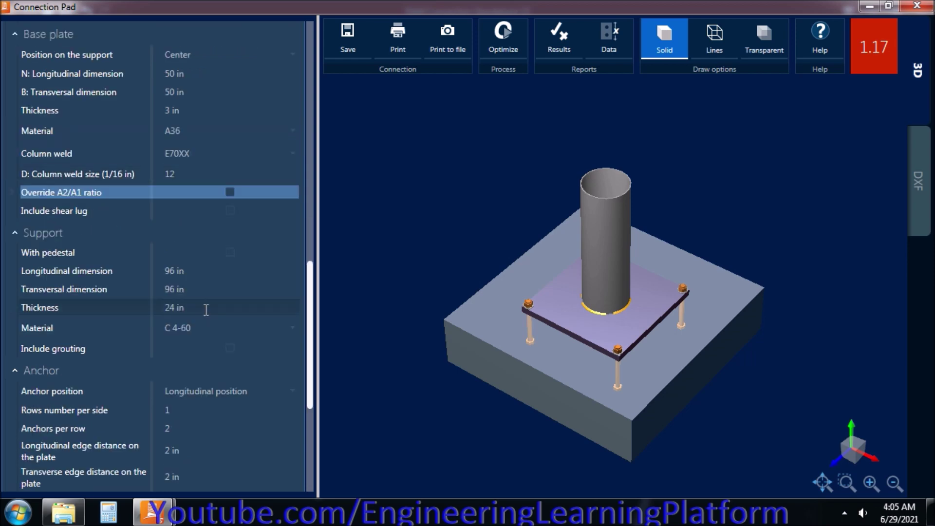
key(Tab)
scroll(205, 312, down, 3)
drag(313, 275, 296, 358)
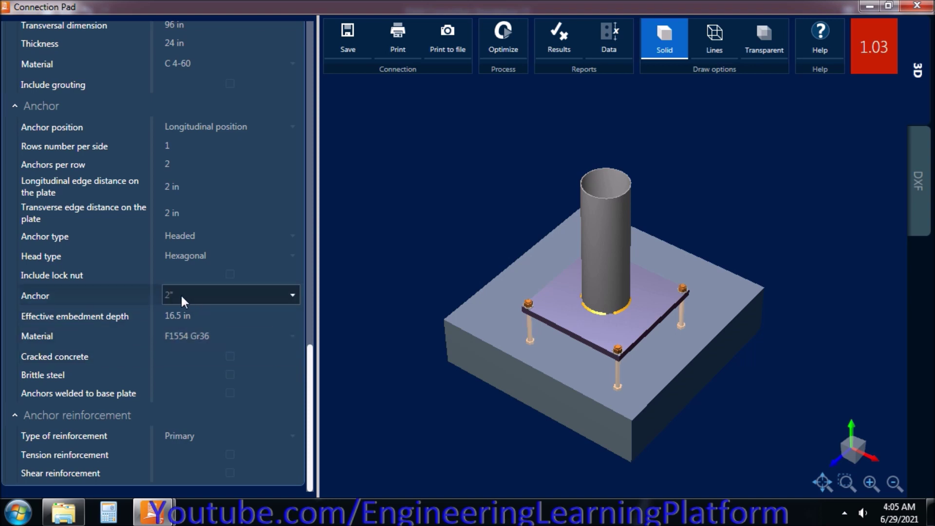
- Keep Hexagonal as the anchor head type
click(194, 257)
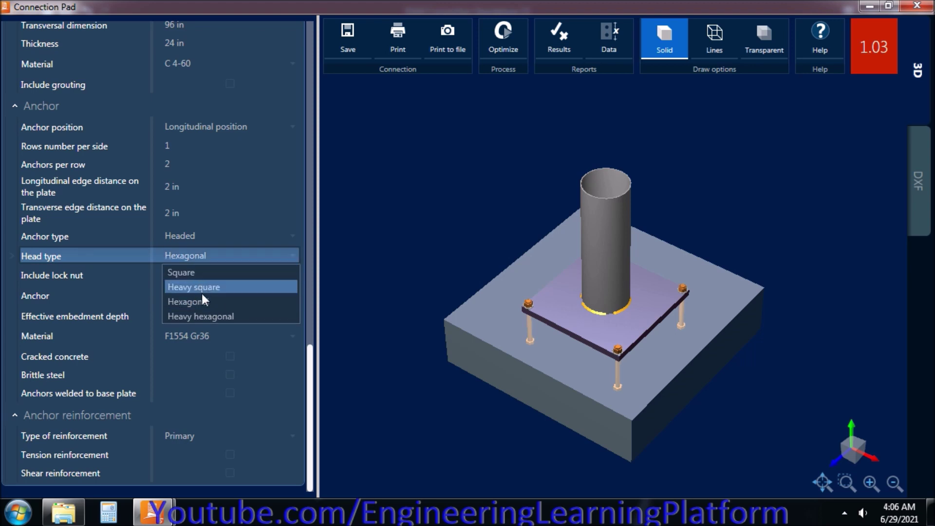
click(206, 257)
click(206, 256)
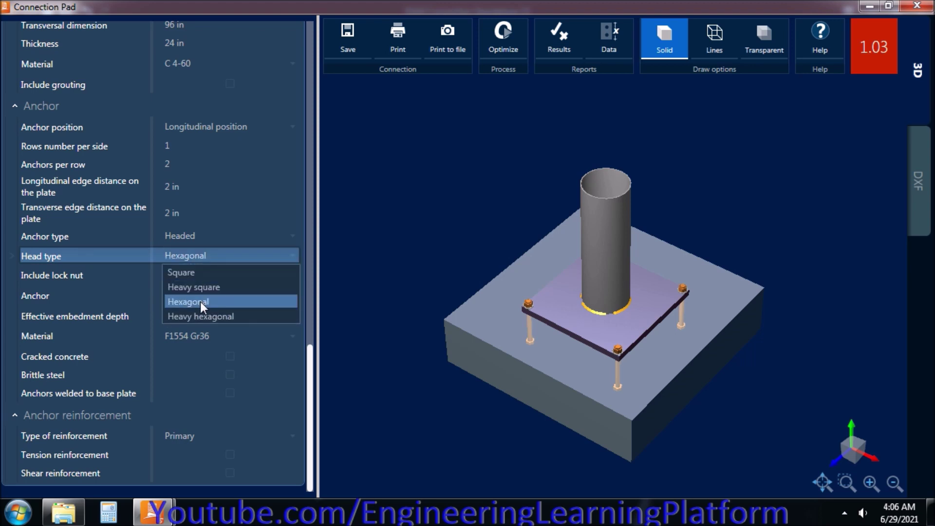
click(206, 255)
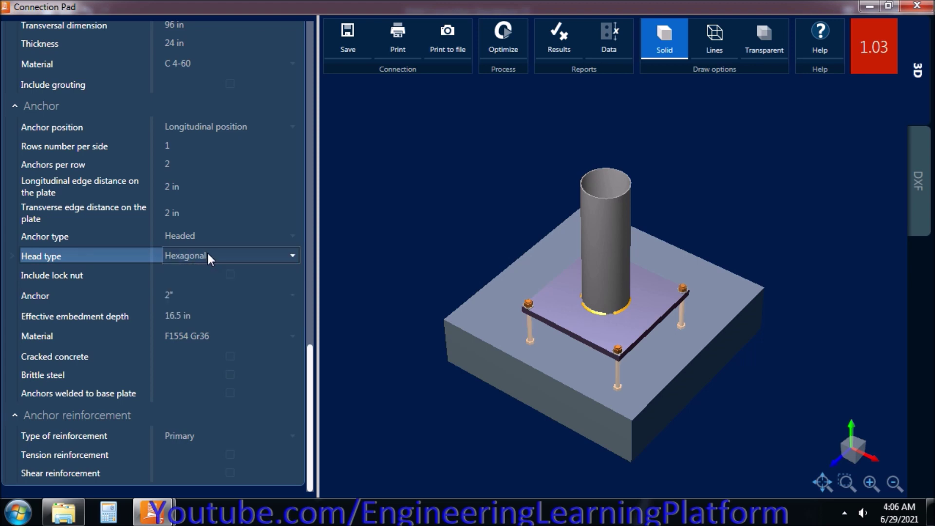
- Change the anchor rod material to A307 GrC, keeping Primary reinforcement
click(210, 336)
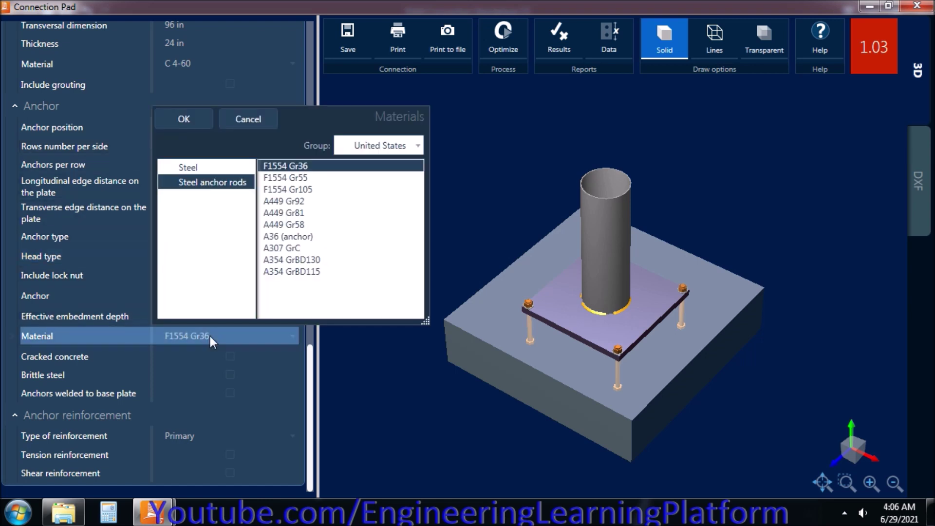
click(209, 168)
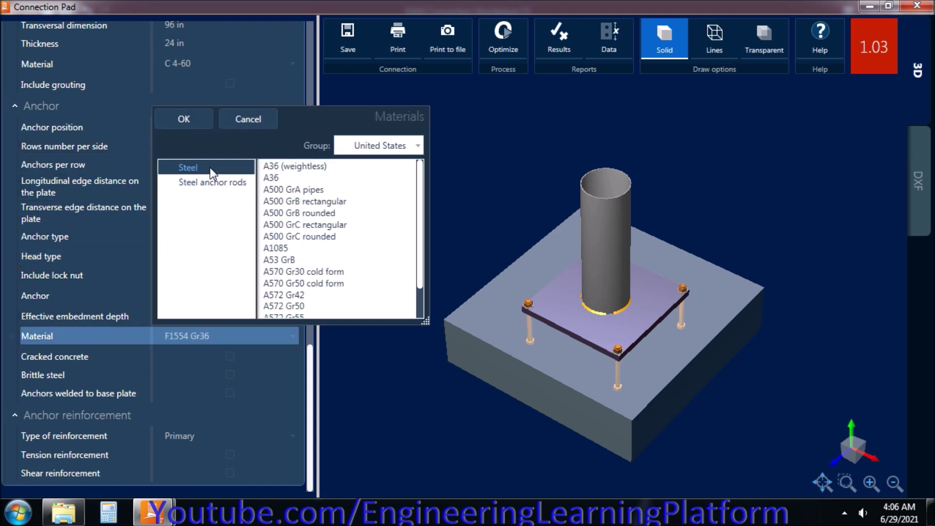
click(312, 260)
scroll(312, 260, down, 1)
click(310, 305)
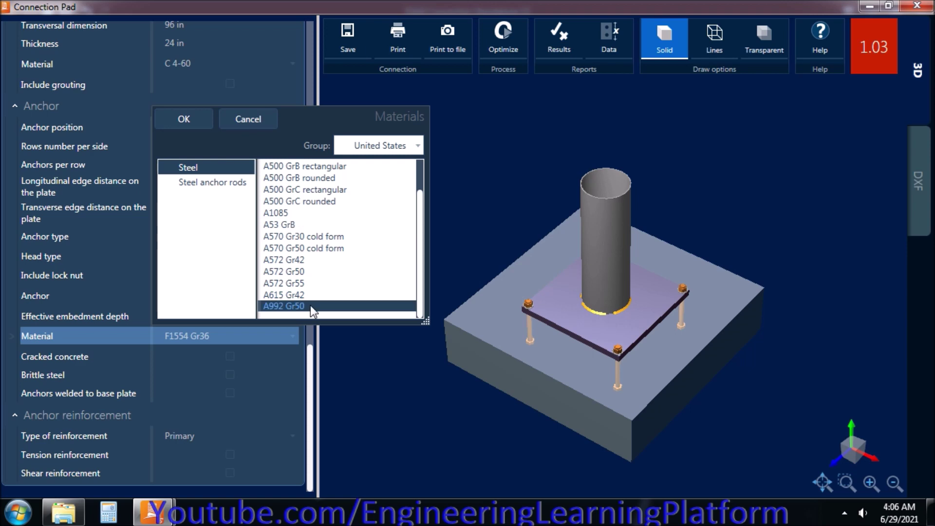
click(196, 119)
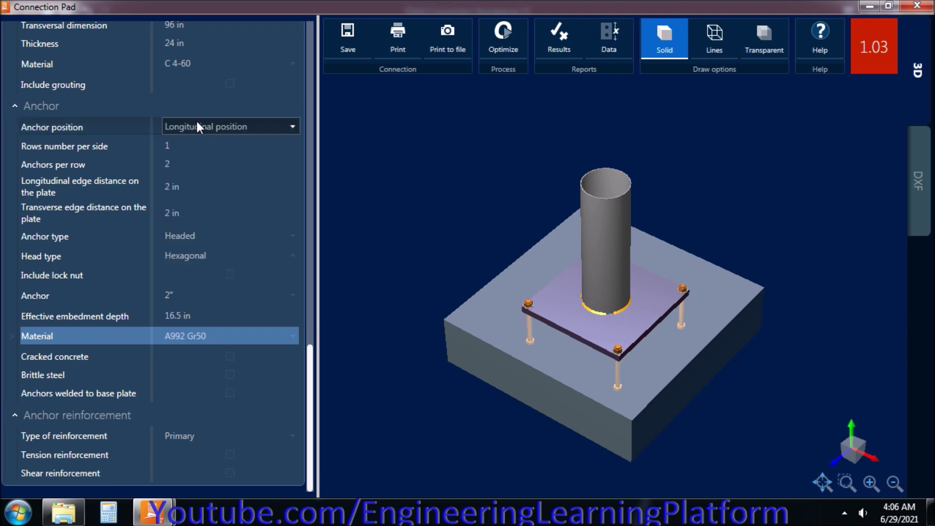
click(182, 334)
click(221, 183)
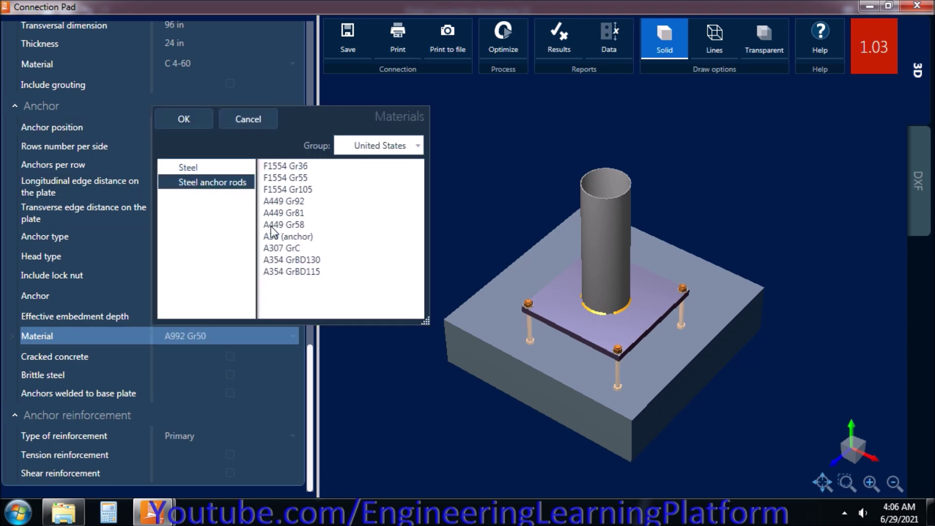
click(288, 249)
click(182, 115)
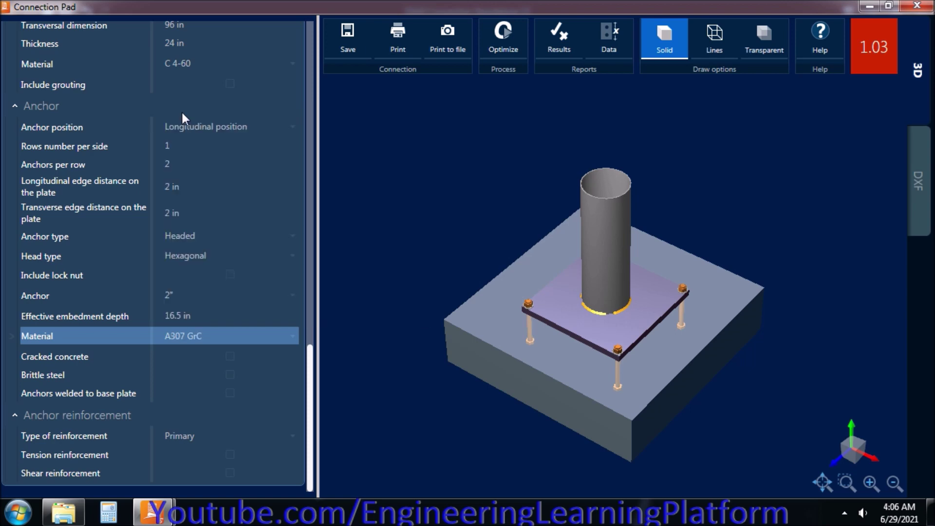
click(228, 429)
click(229, 429)
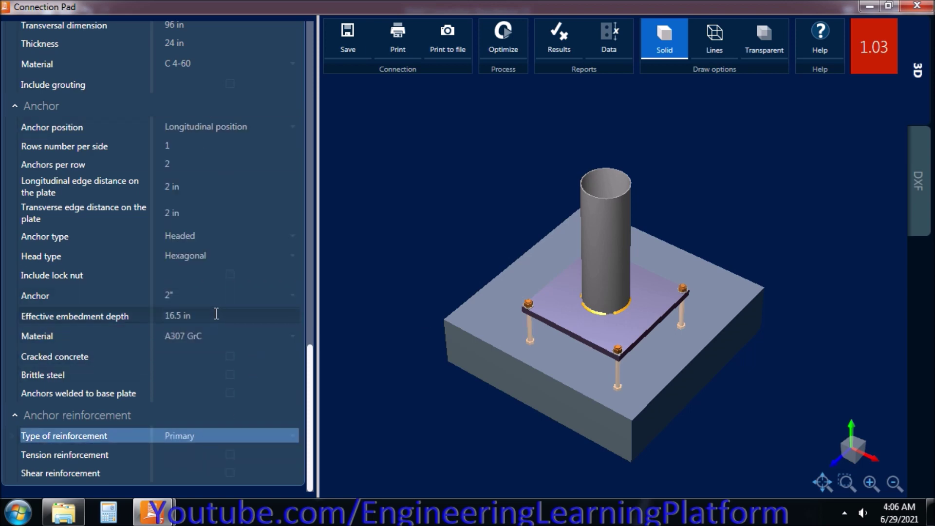
- Try 1" and 1 1/2" anchor sizes, then revert to 2" anchors
click(206, 296)
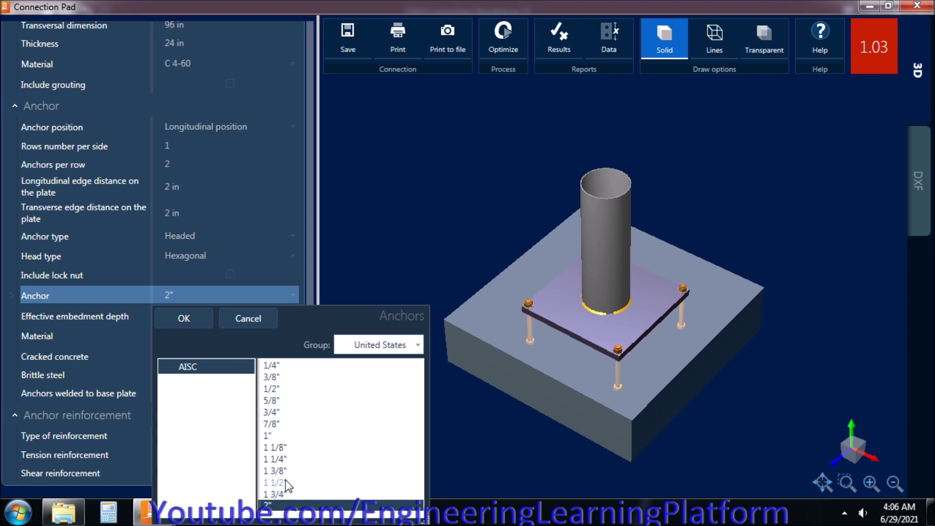
click(278, 436)
click(192, 323)
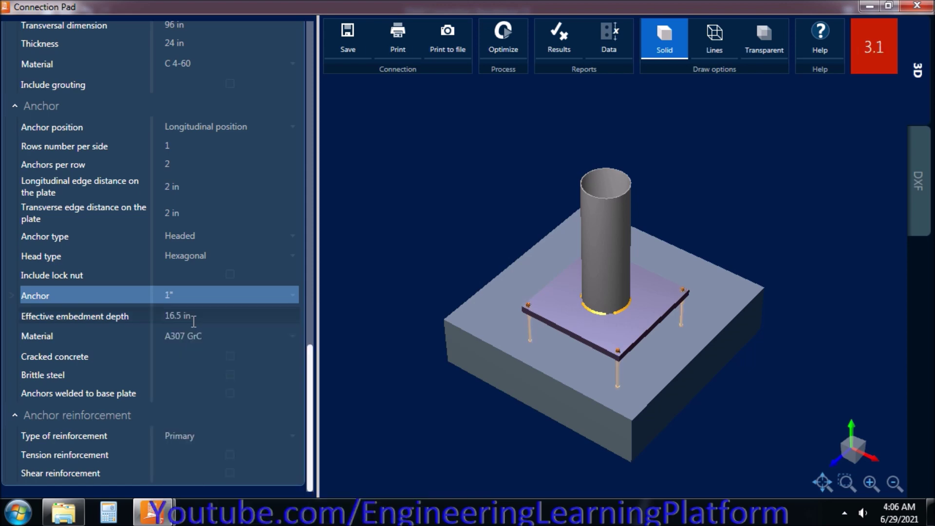
click(231, 299)
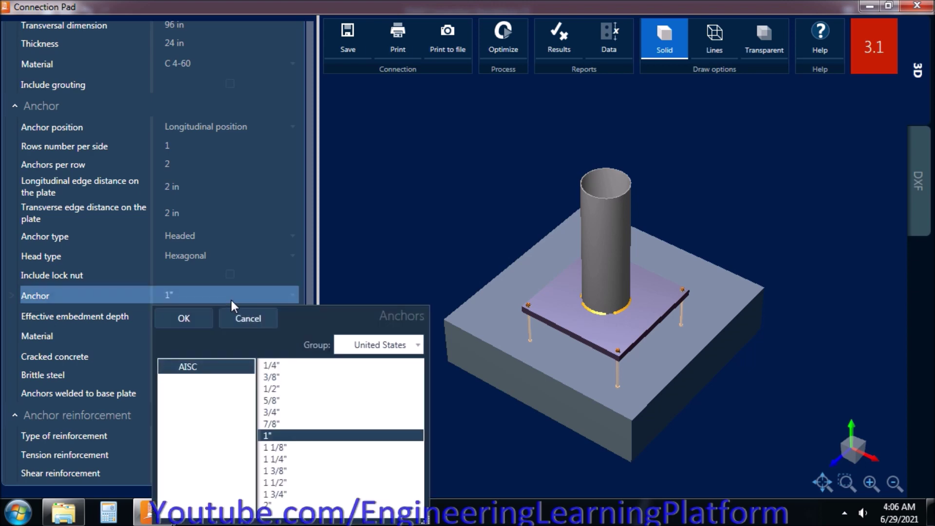
click(205, 312)
click(214, 295)
click(282, 482)
click(200, 319)
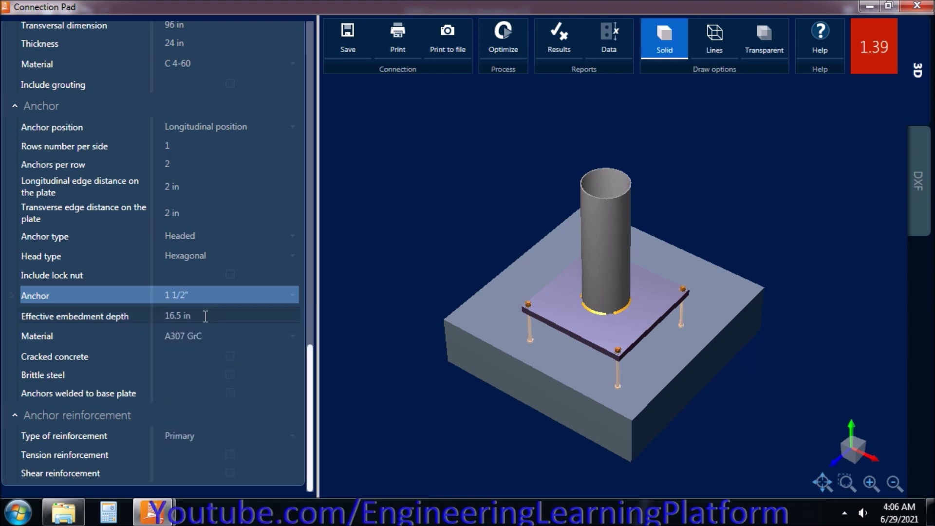
click(232, 294)
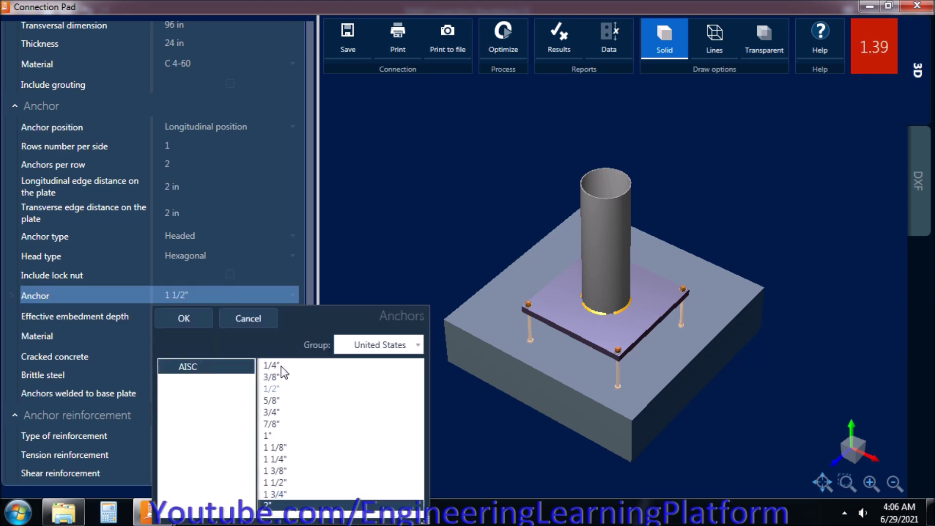
click(184, 320)
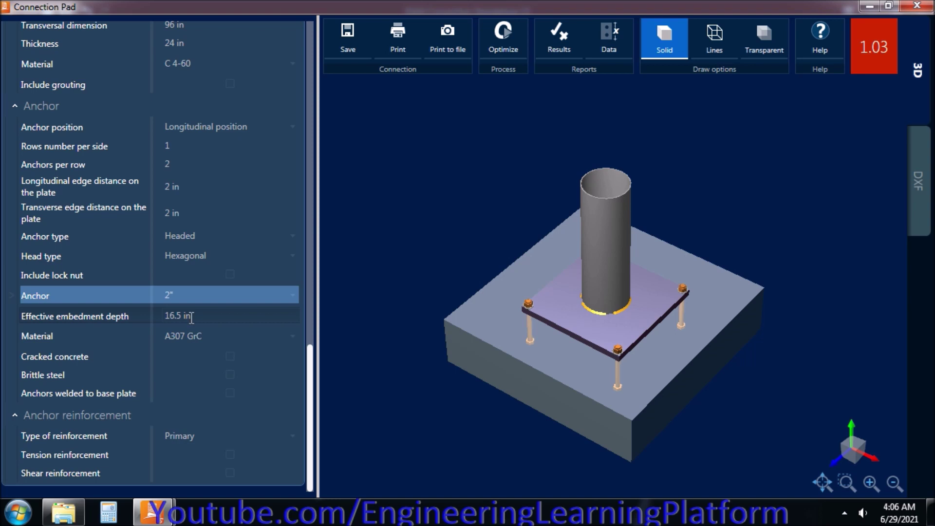
- Set the anchors' effective embedment depth to 18 in
click(238, 315)
text(18)
key(Tab)
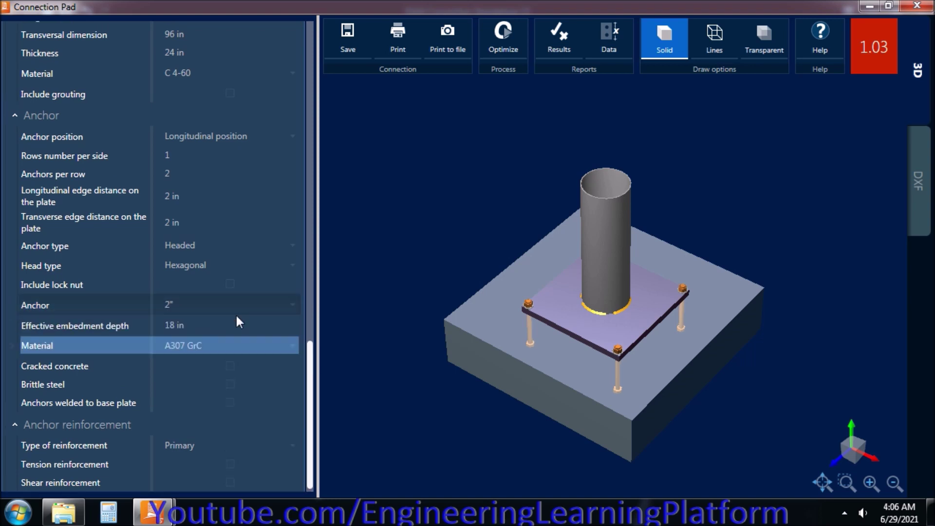
click(314, 360)
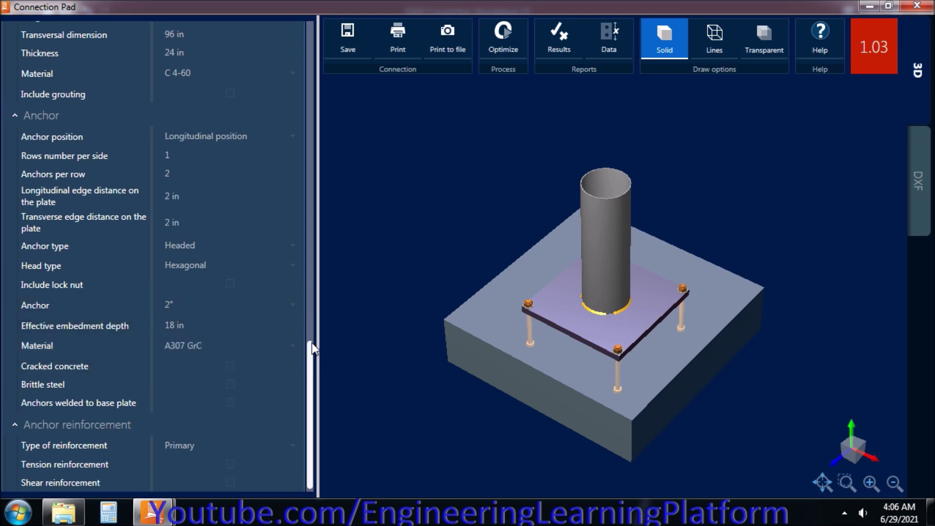
drag(311, 350, 308, 311)
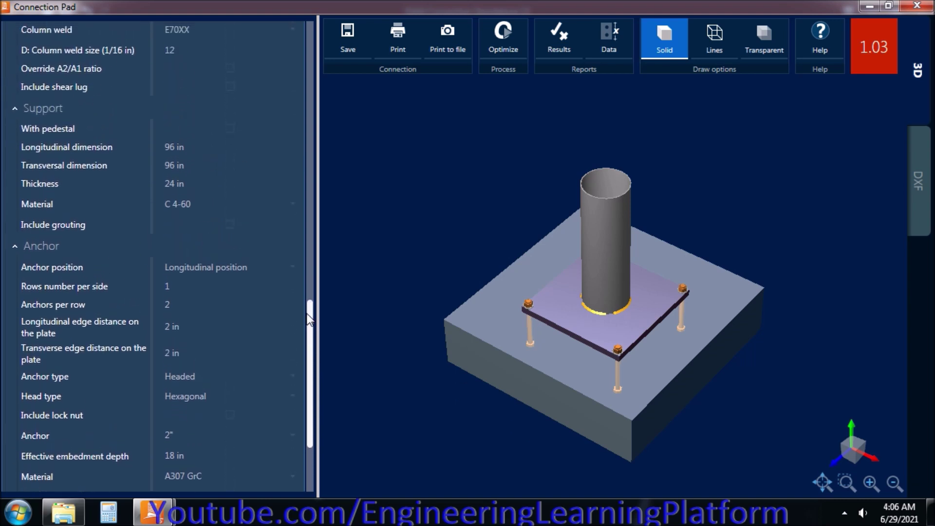
click(215, 303)
- Use 3 anchors per row with 4 in longitudinal and transverse edge distances
text(3)
key(Tab)
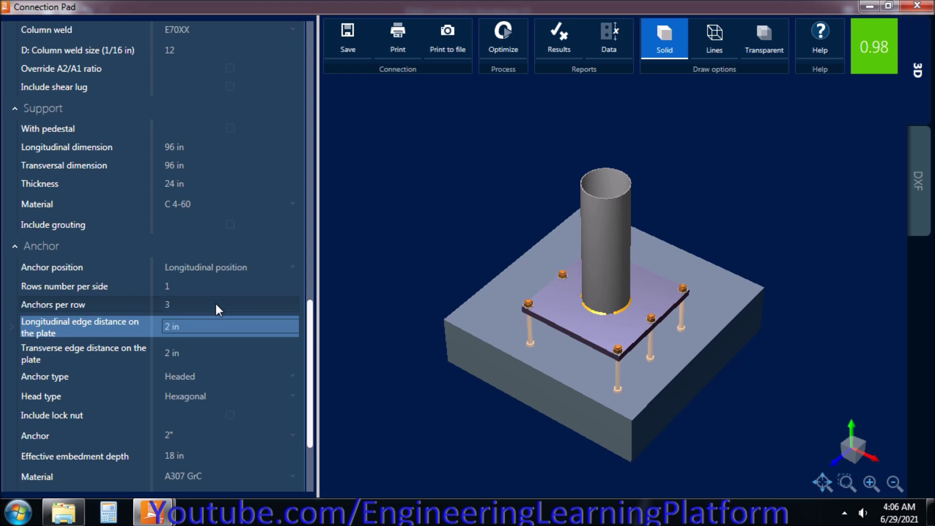
click(203, 327)
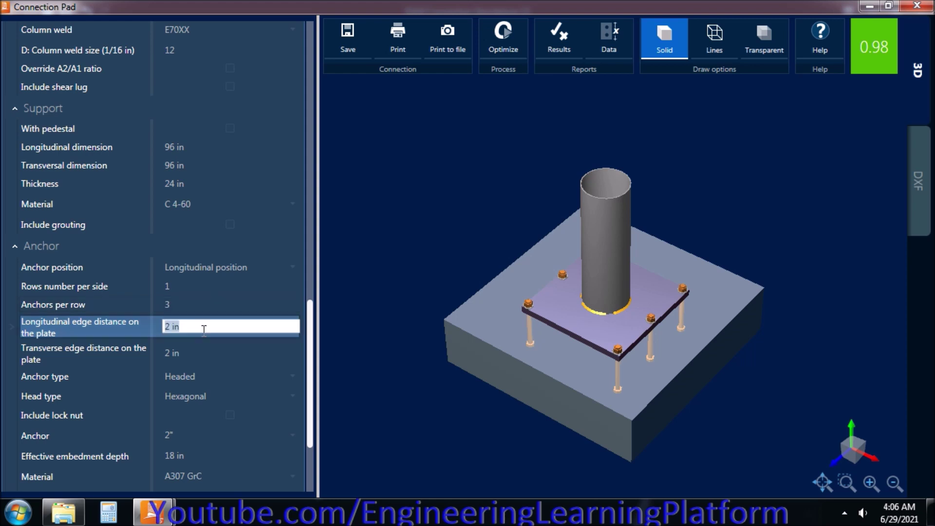
text(3)
key(Tab)
click(204, 330)
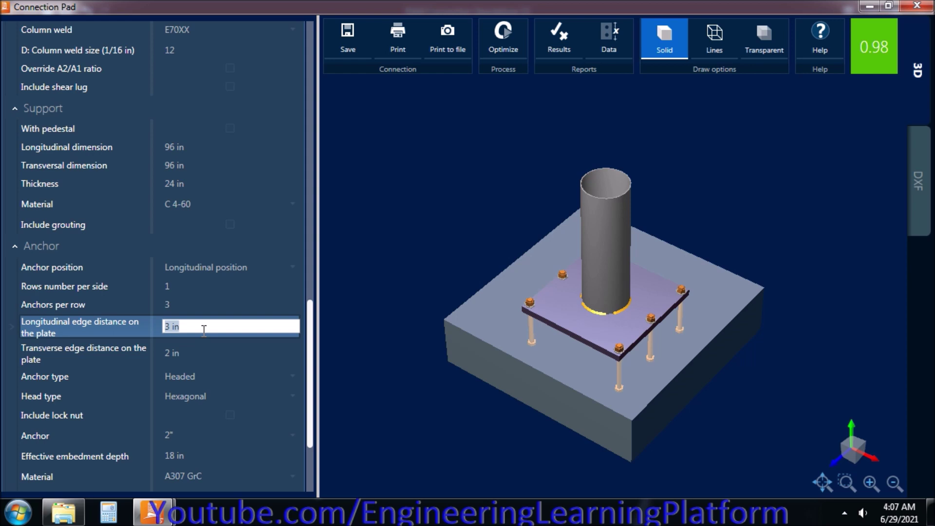
text(4)
key(Tab)
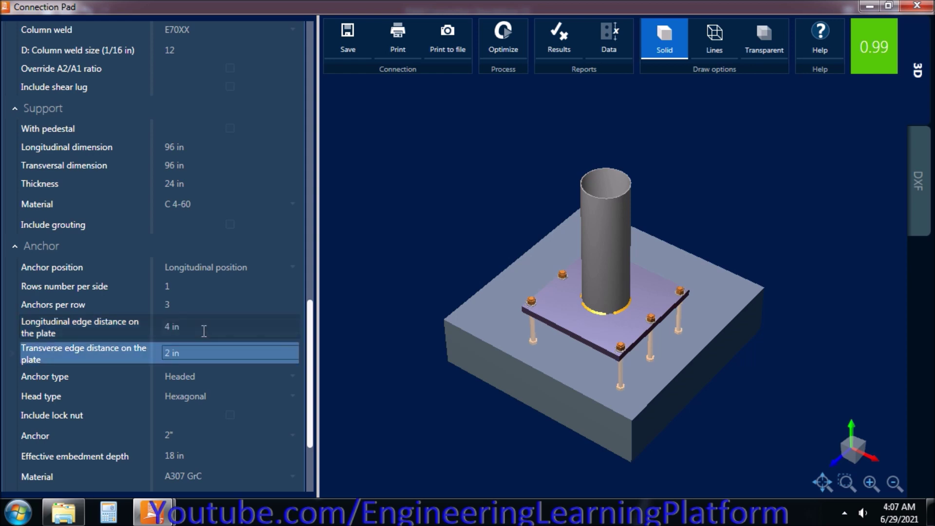
click(197, 352)
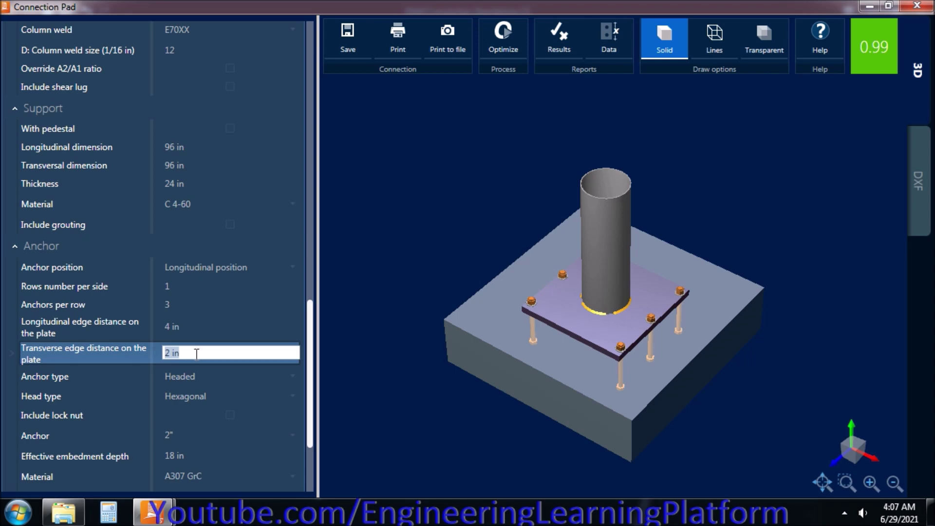
text(4)
key(Tab)
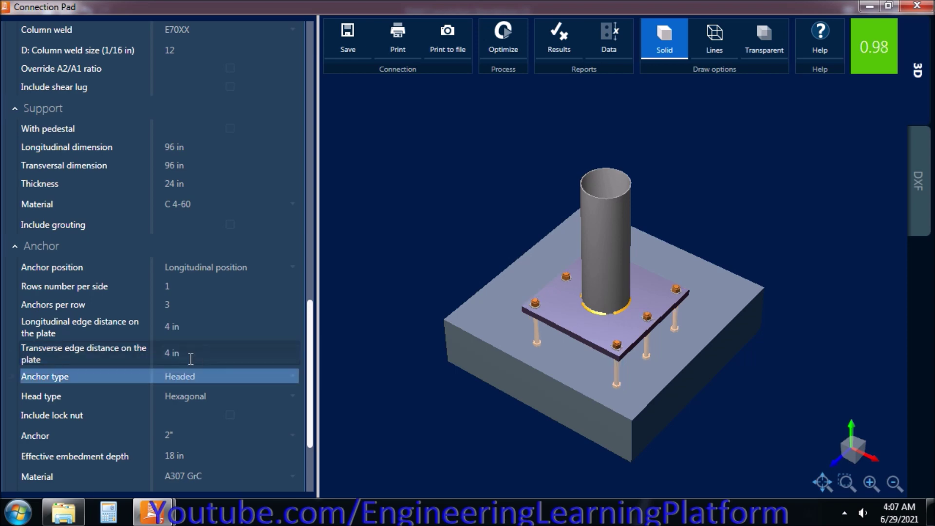
scroll(311, 350, up, 1)
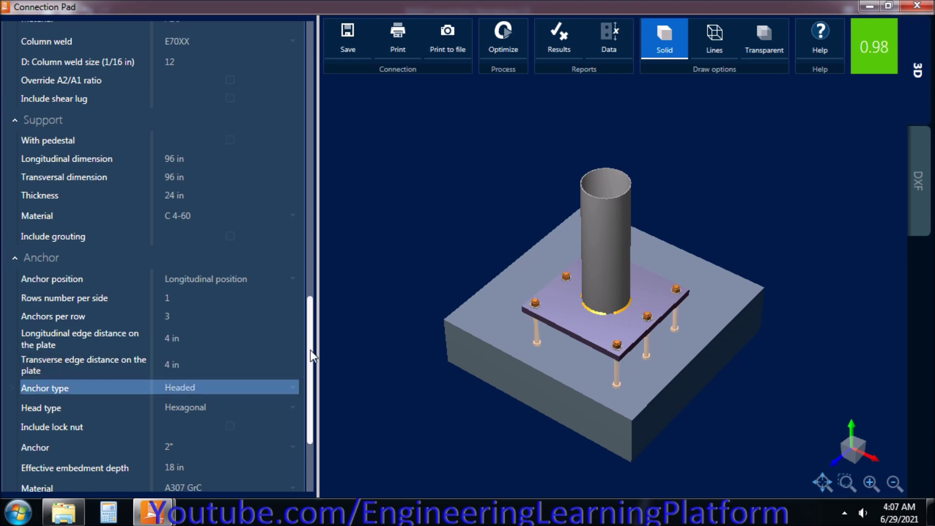
drag(310, 350, 309, 284)
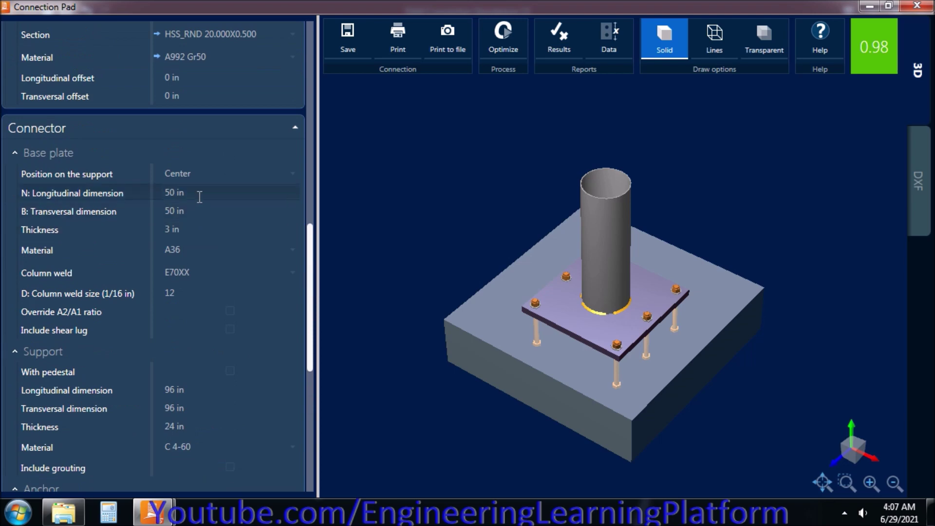
- Increase base plate thickness from 2 through 2.5 to 3 in, reaching a 0.98 ratio
click(194, 227)
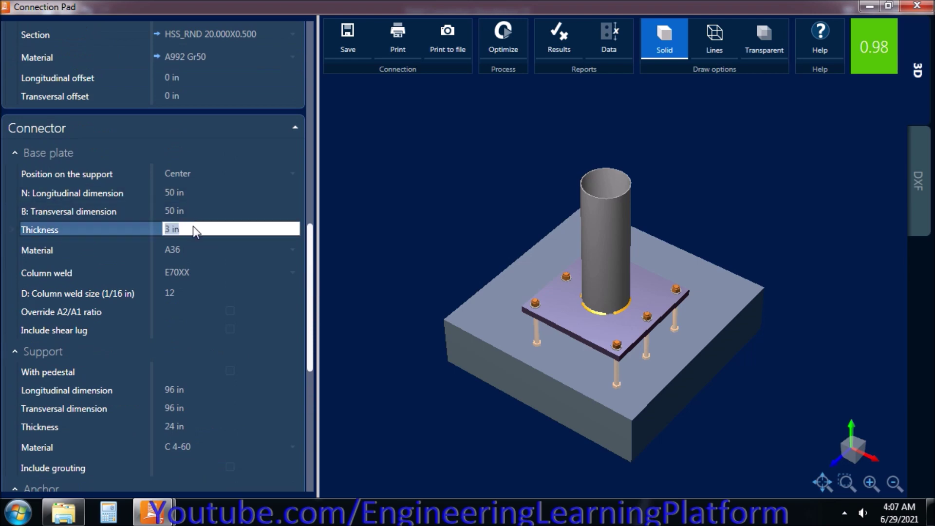
text(2)
key(Tab)
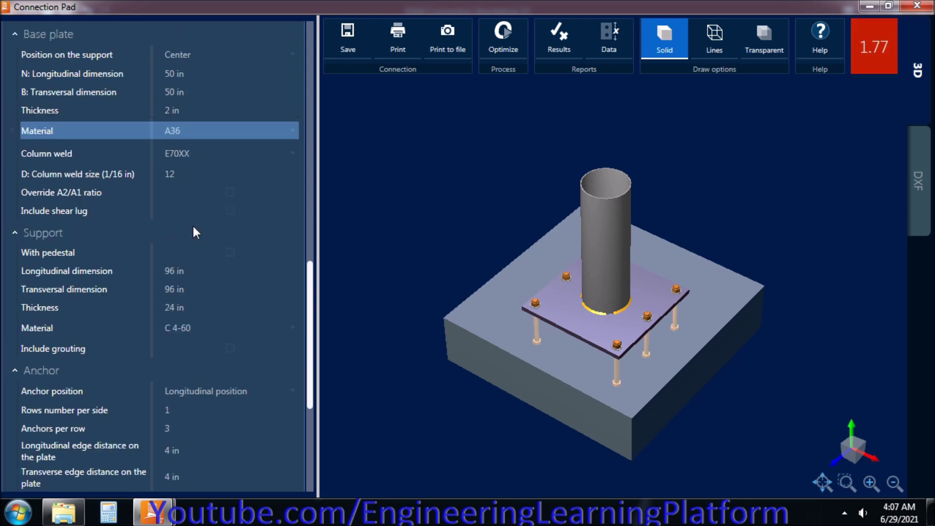
click(206, 112)
text(2.5)
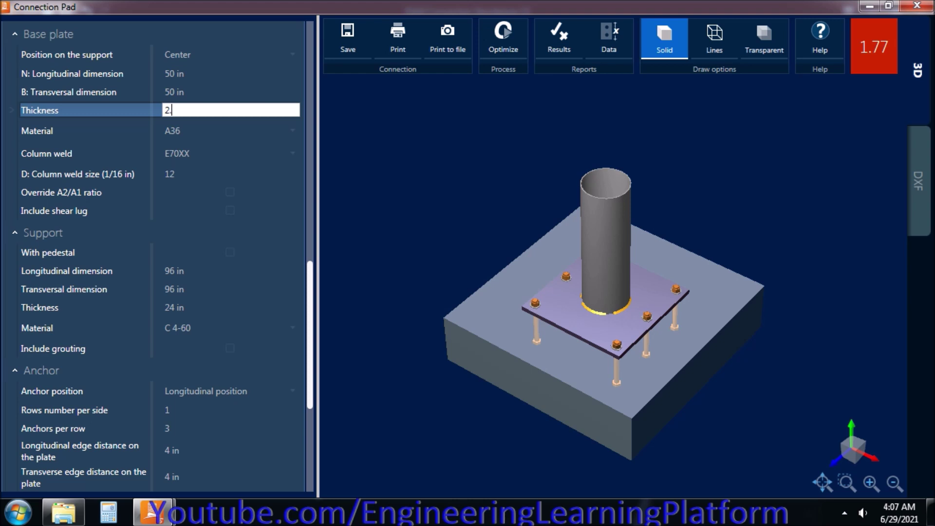
key(Tab)
click(204, 110)
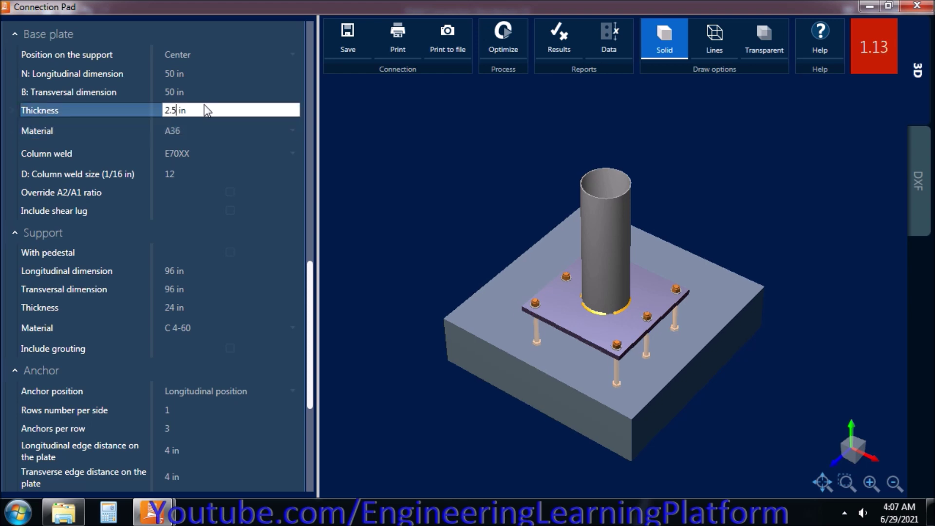
text(3)
key(Tab)
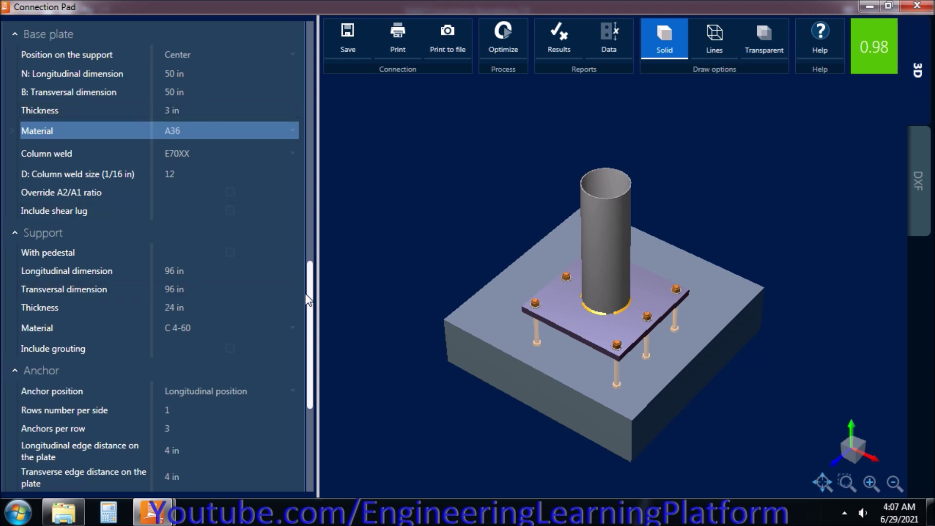
drag(309, 293, 313, 431)
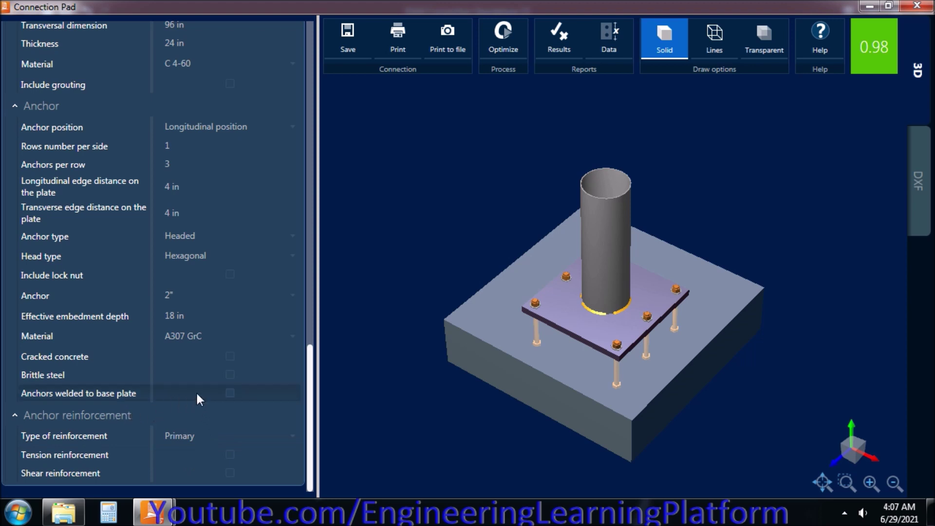
- Mark the anchors as welded to the base plate
click(230, 390)
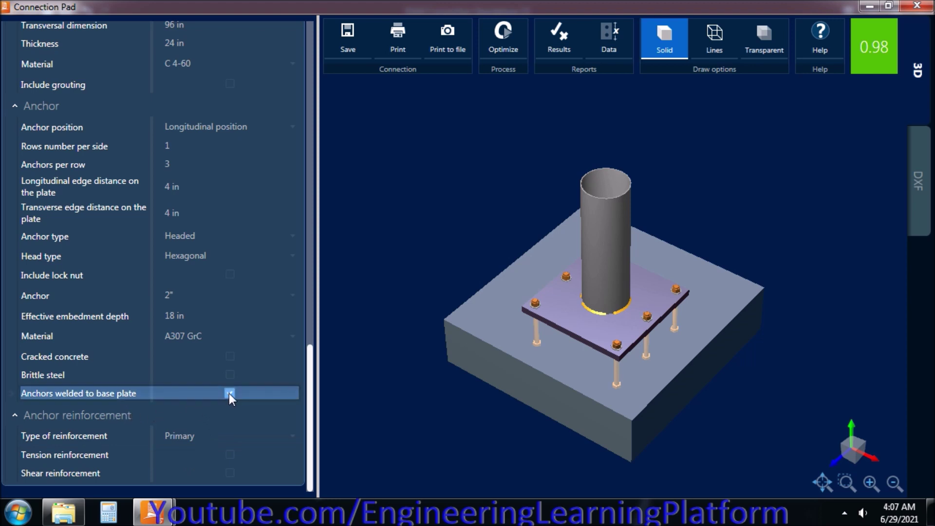
click(230, 392)
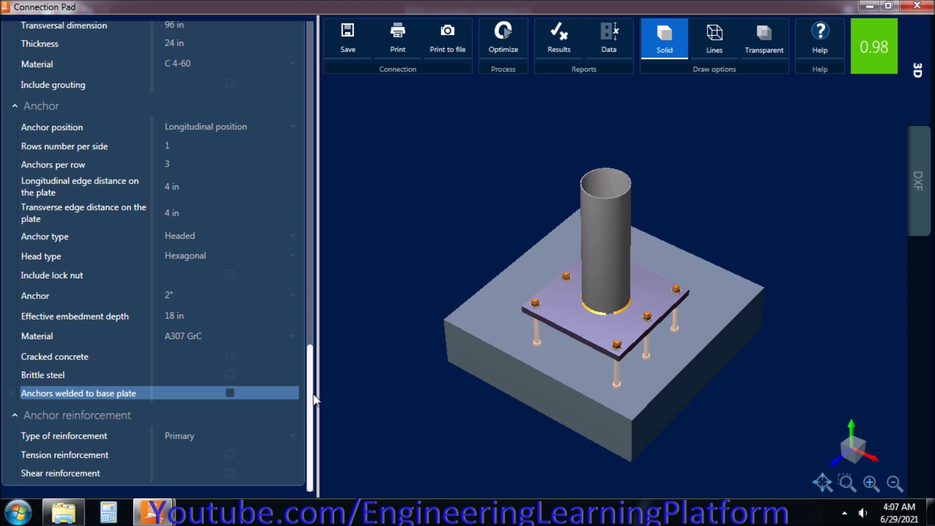
drag(312, 393, 311, 380)
- Try L-bolt and J-bolt anchors, which fail at 1.18, then revert to Headed anchors passing at 0.98
click(257, 299)
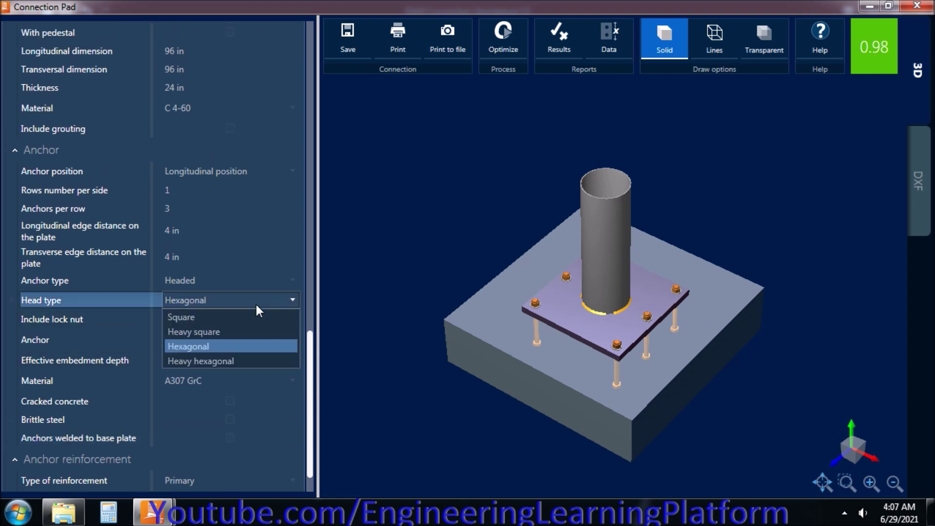
click(256, 282)
click(256, 280)
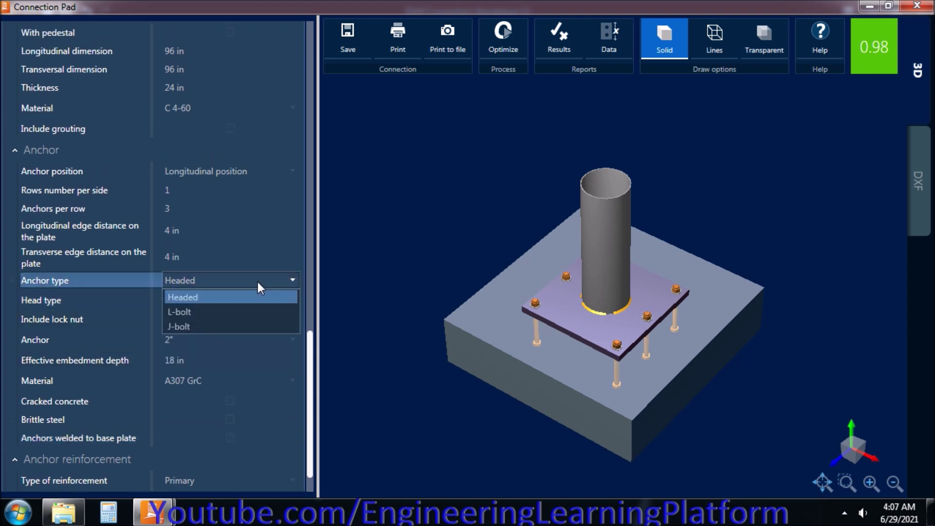
click(238, 316)
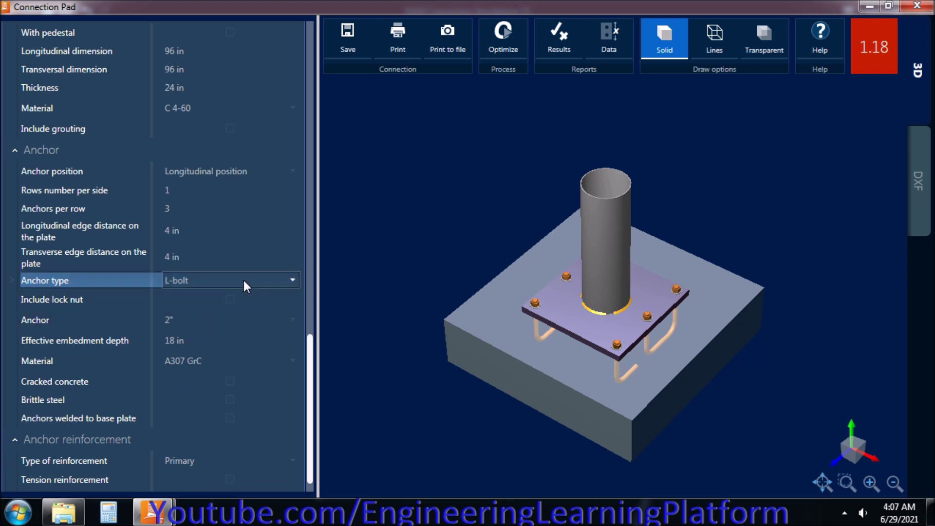
click(243, 279)
click(232, 325)
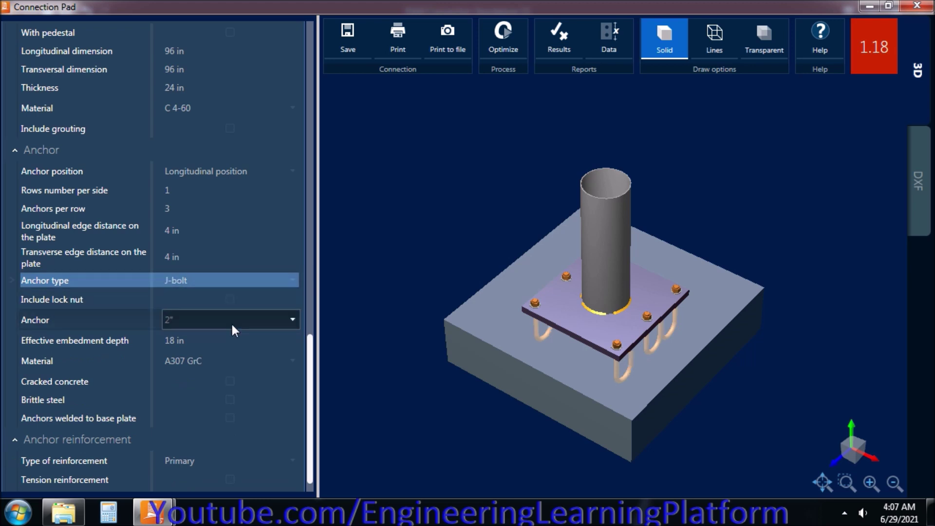
click(238, 282)
click(234, 293)
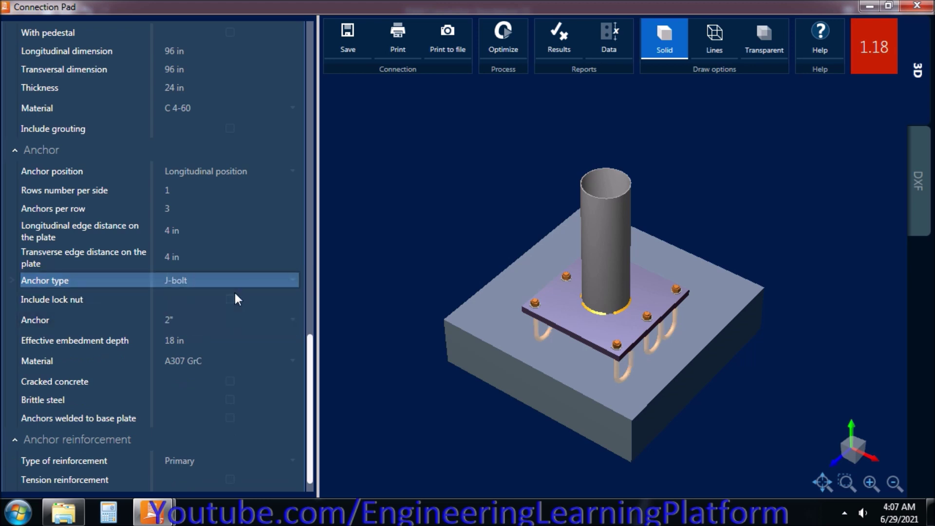
drag(311, 385, 307, 56)
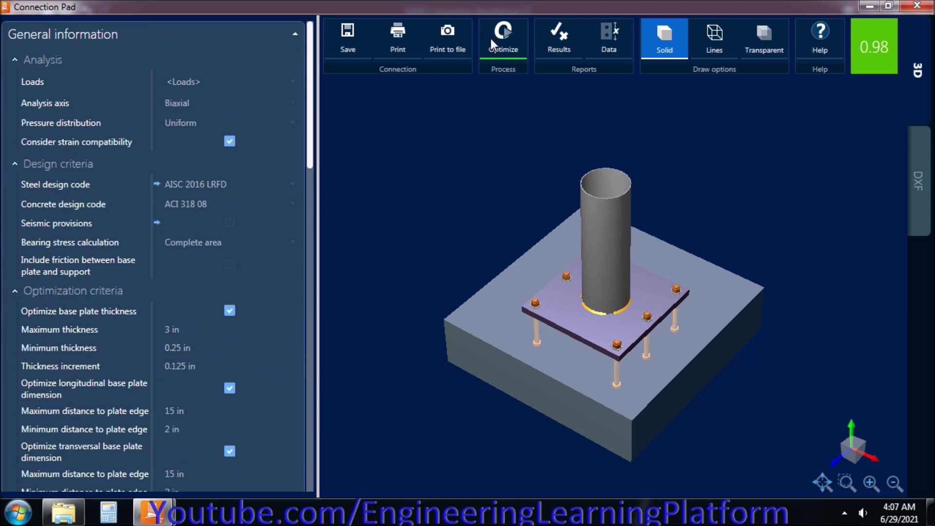
- Review all five pages of the Results report confirming the 0.98 ratio, then close it
click(559, 37)
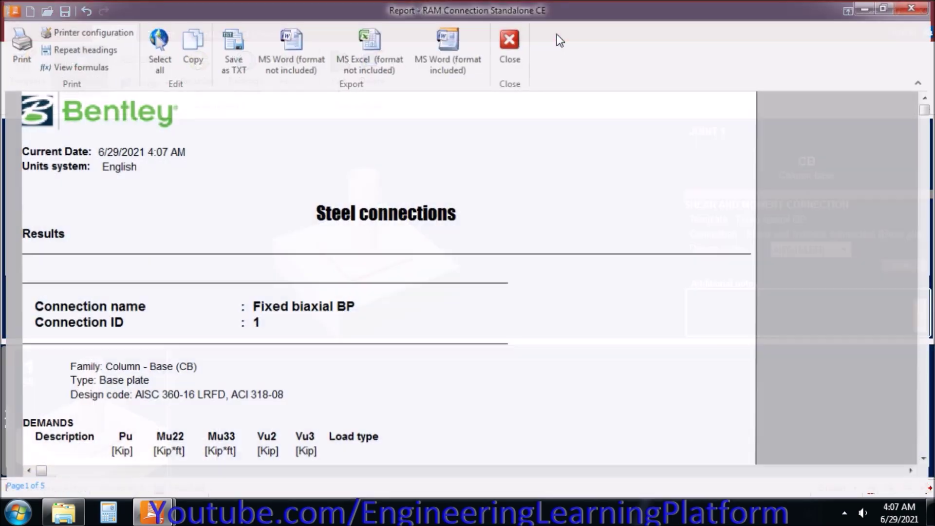
scroll(506, 310, down, 3)
scroll(508, 309, down, 4)
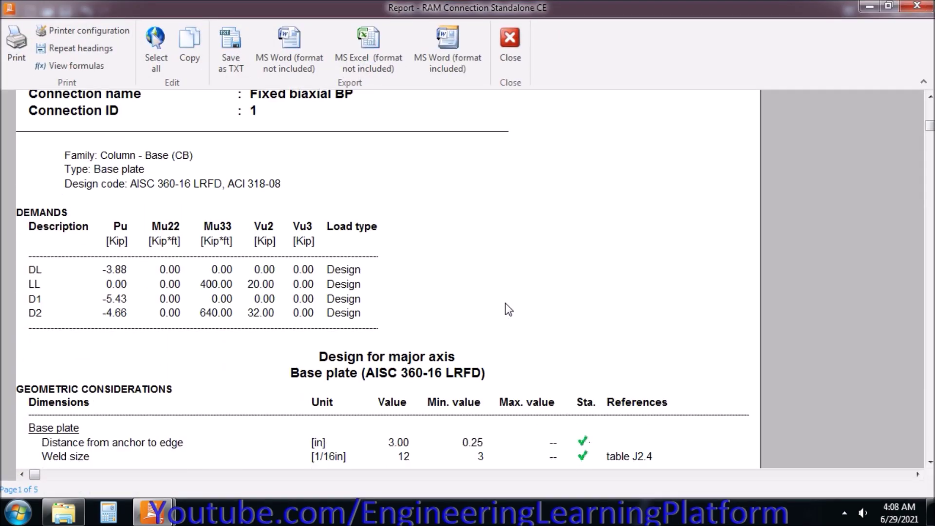
scroll(506, 309, down, 13)
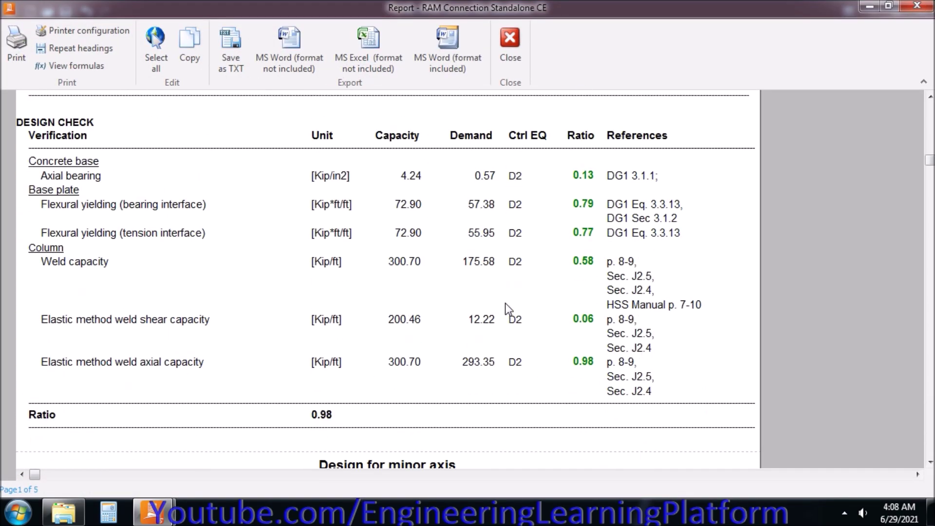
scroll(505, 303, down, 8)
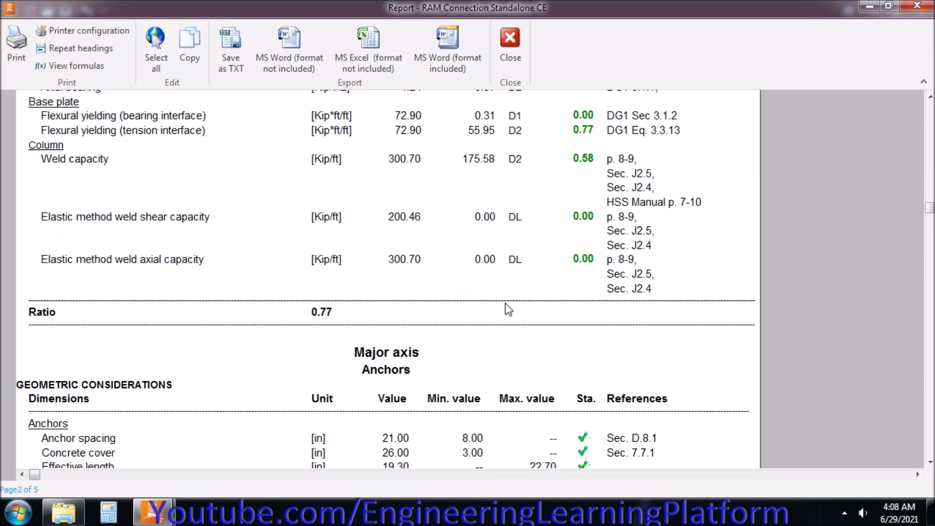
scroll(505, 303, down, 15)
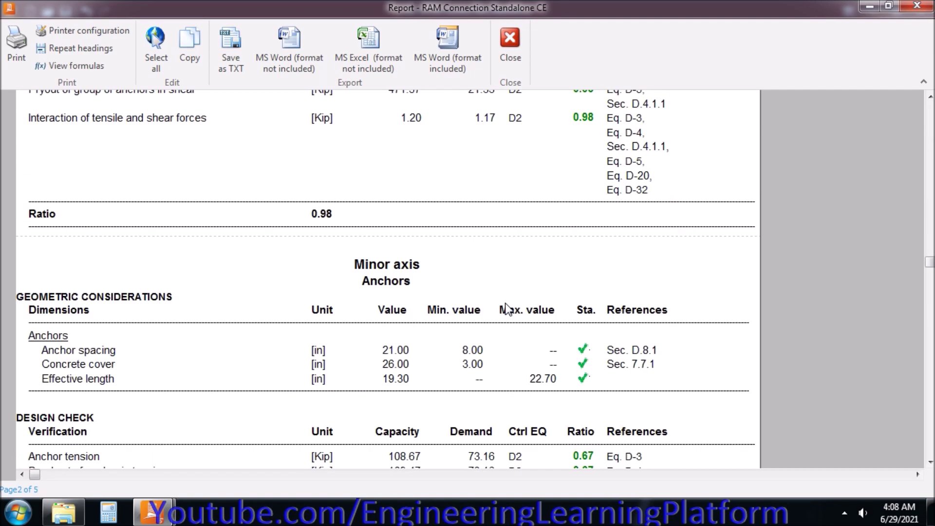
scroll(505, 309, down, 5)
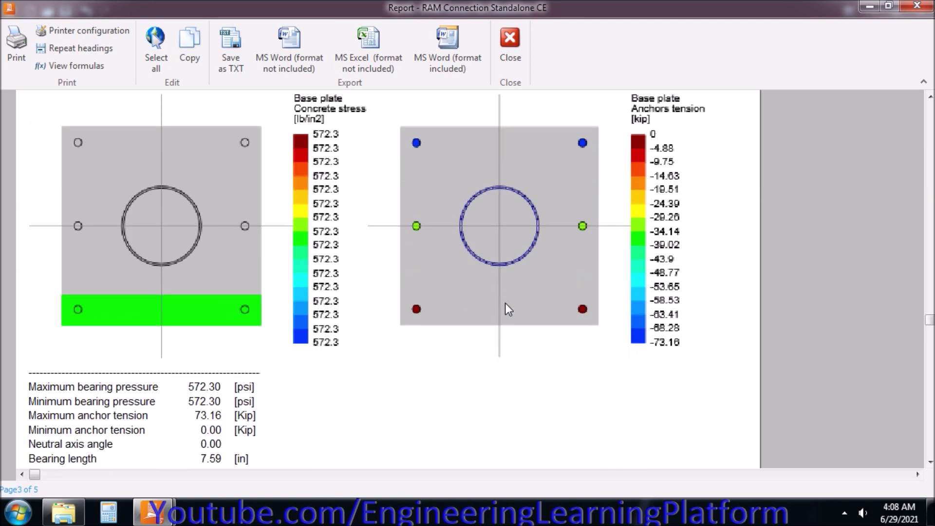
scroll(338, 200, down, 12)
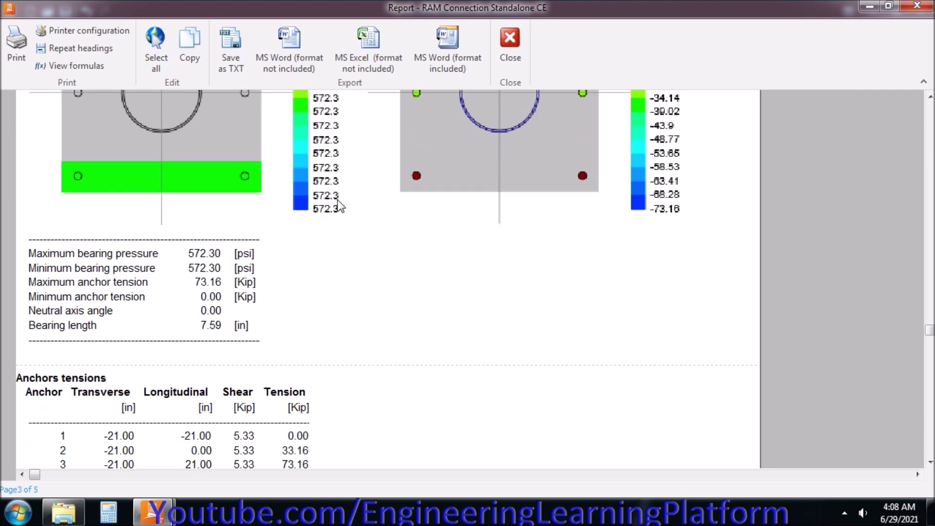
scroll(341, 207, down, 12)
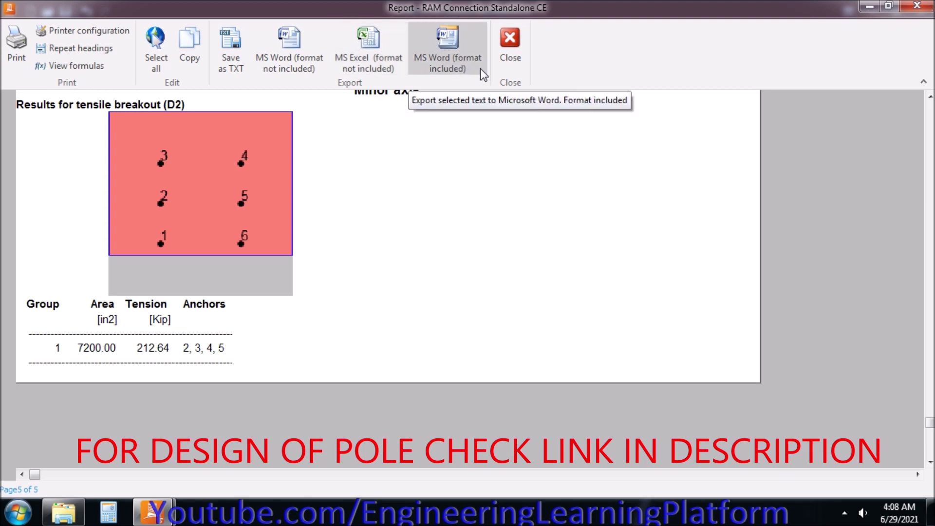
click(510, 55)
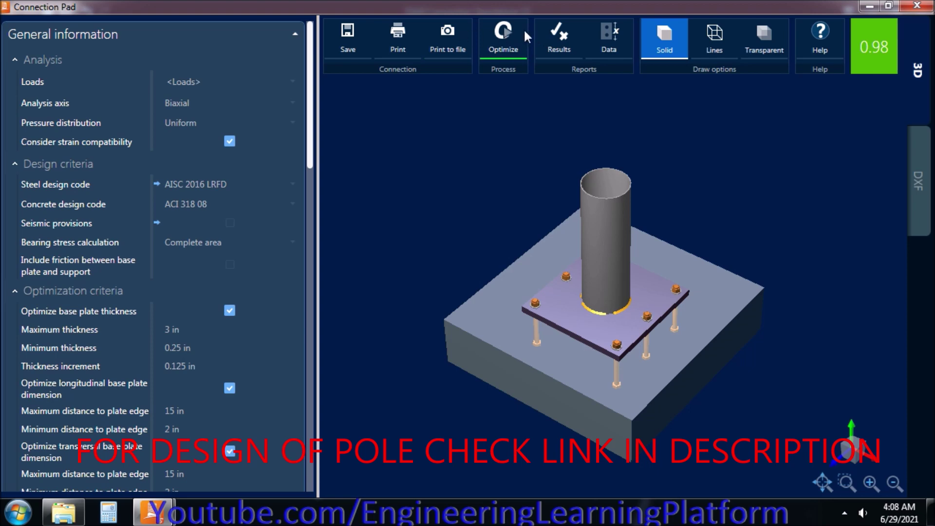
- Display the column base DXF drawing showing the plan view, anchor detail and two elevations
click(922, 163)
scroll(628, 198, down, 3)
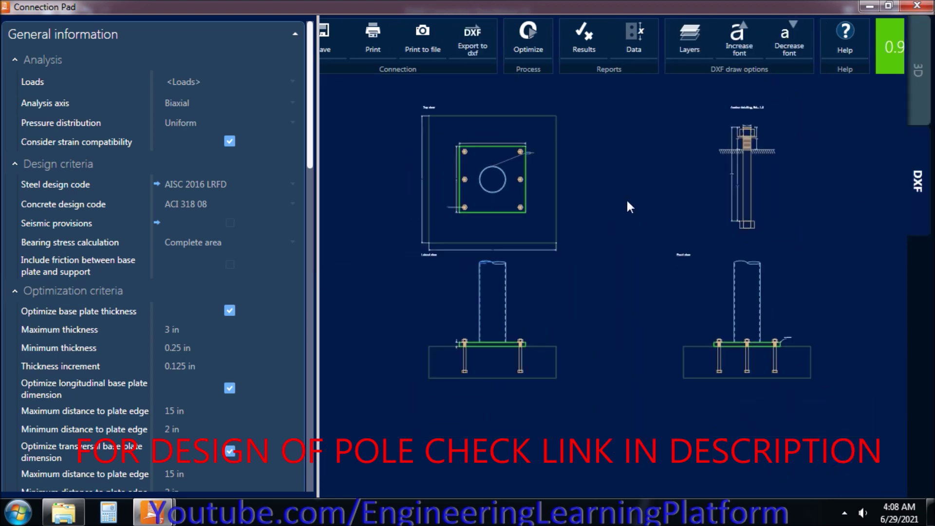
scroll(534, 173, up, 2)
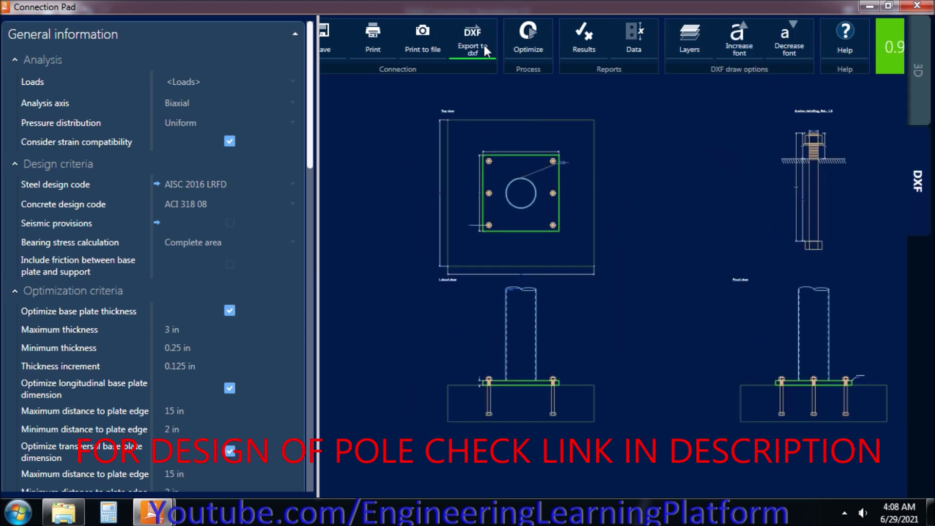